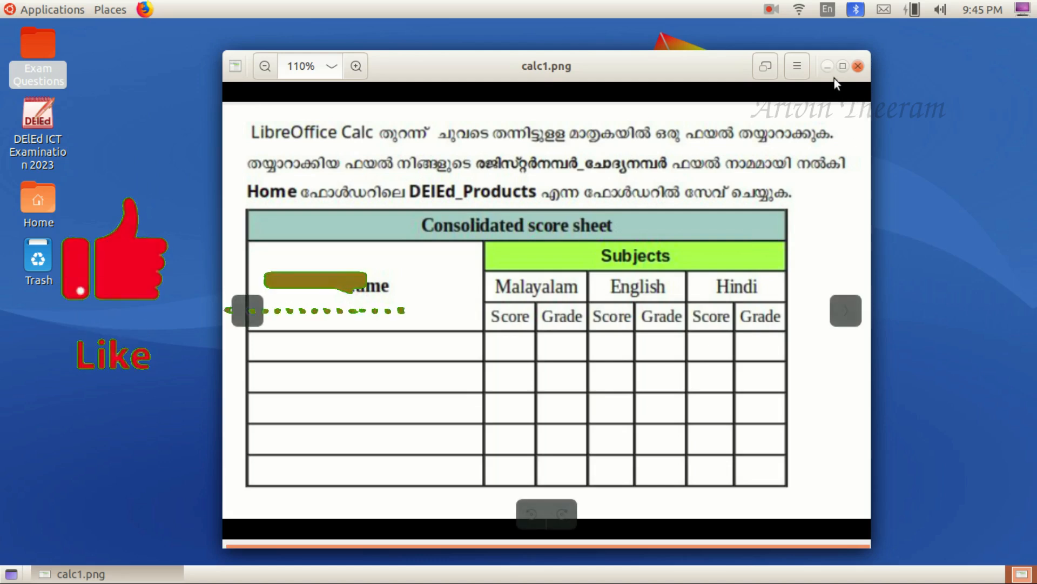
Minimize the calc1.png question image and start LibreOffice Calc with a blank spreadsheet.
click(828, 65)
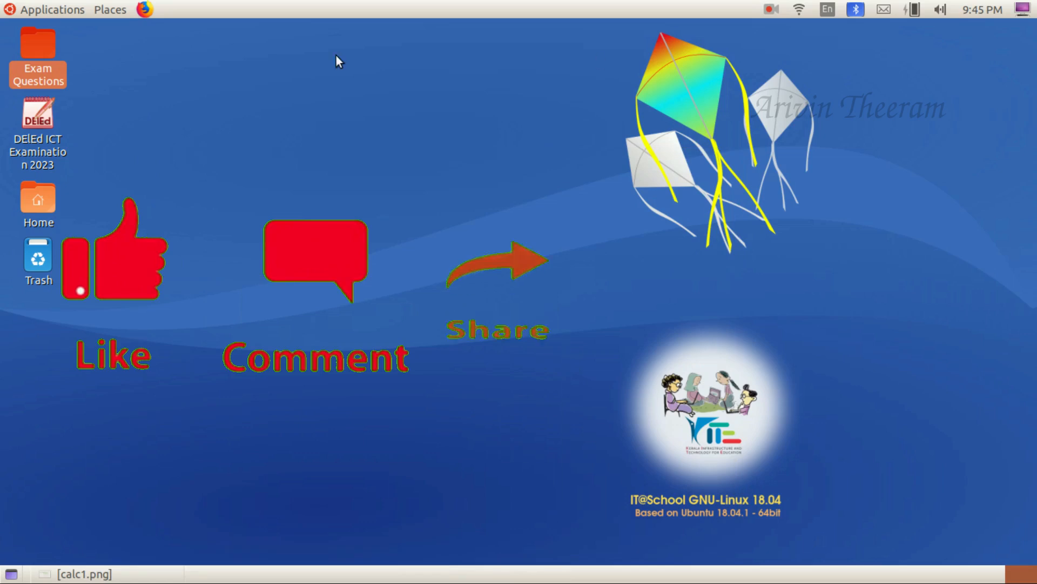
click(79, 12)
mouse_move(69, 189)
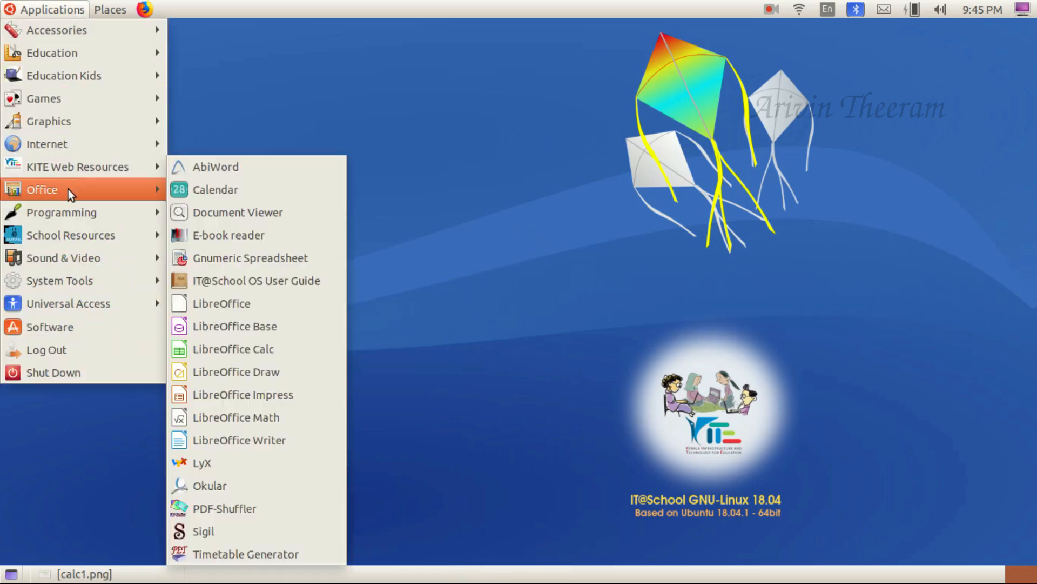
click(272, 358)
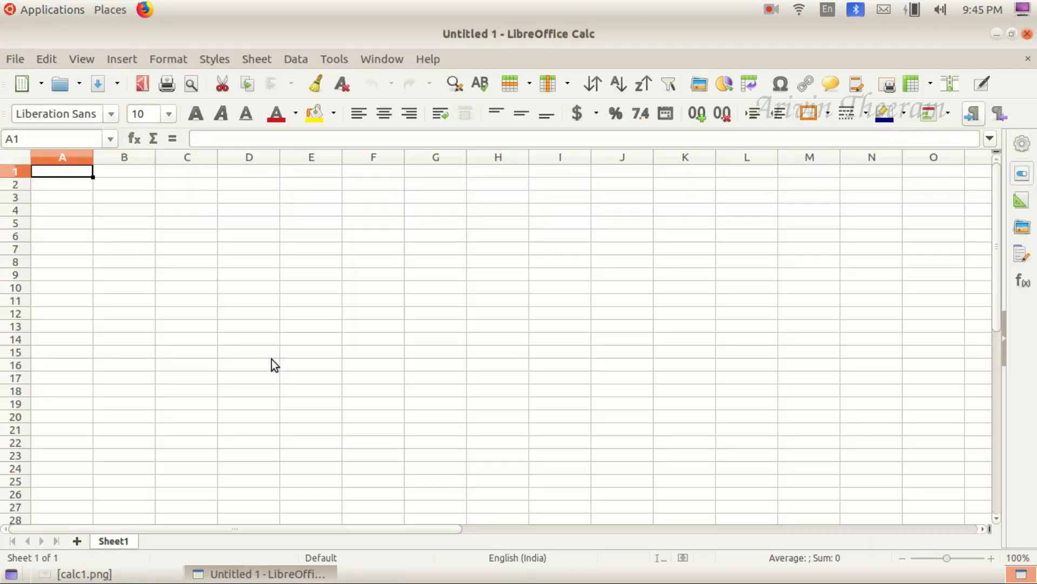
Check the sample table in calc1.png, and merge and center cells A1:G1 for the title row.
click(119, 572)
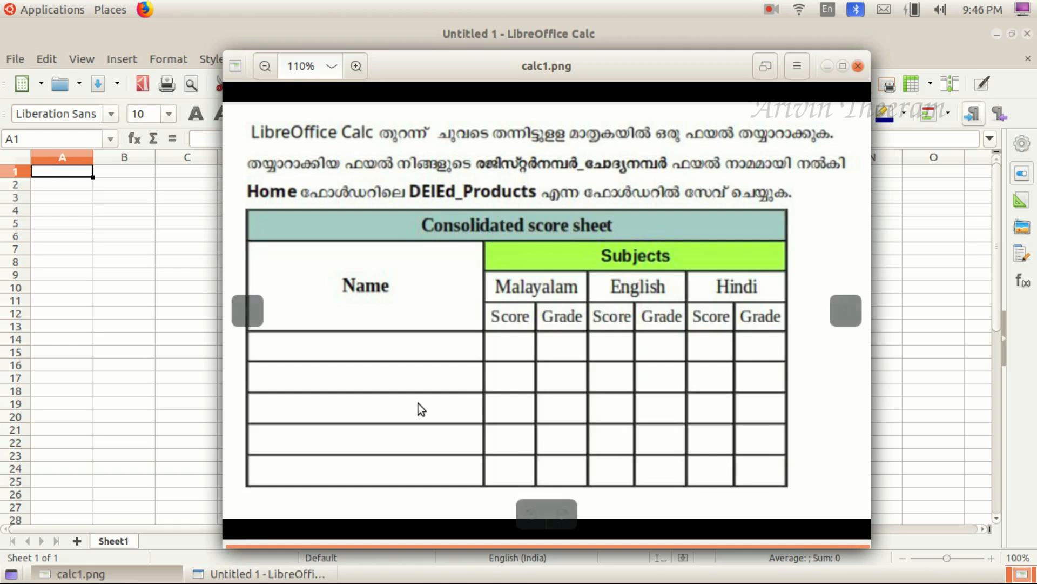
click(271, 573)
drag(76, 171, 435, 172)
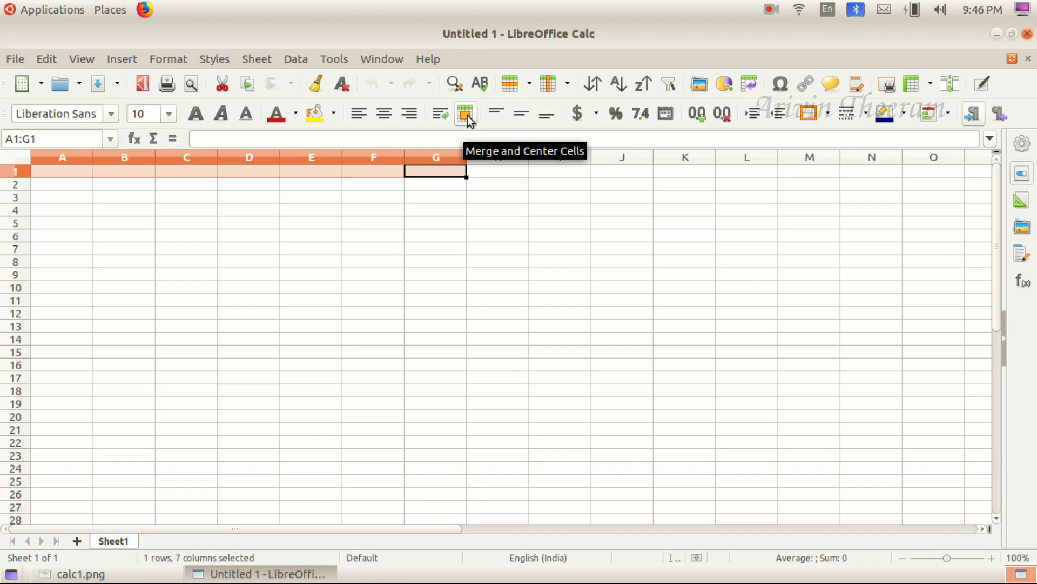
click(467, 115)
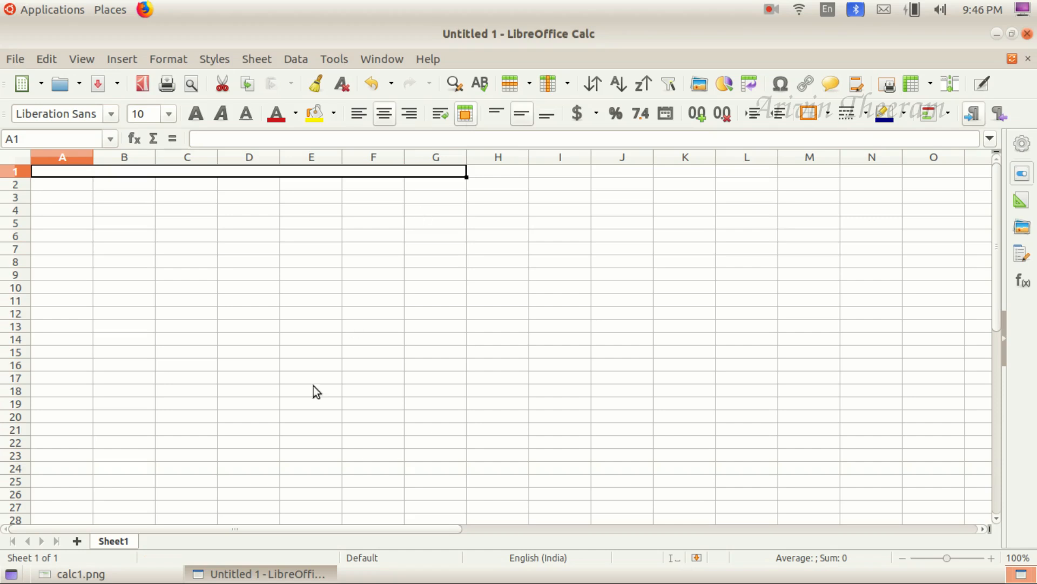
Enter the title "Consolidated Score Sheet" in the merged cell A1, following the sample image.
click(81, 574)
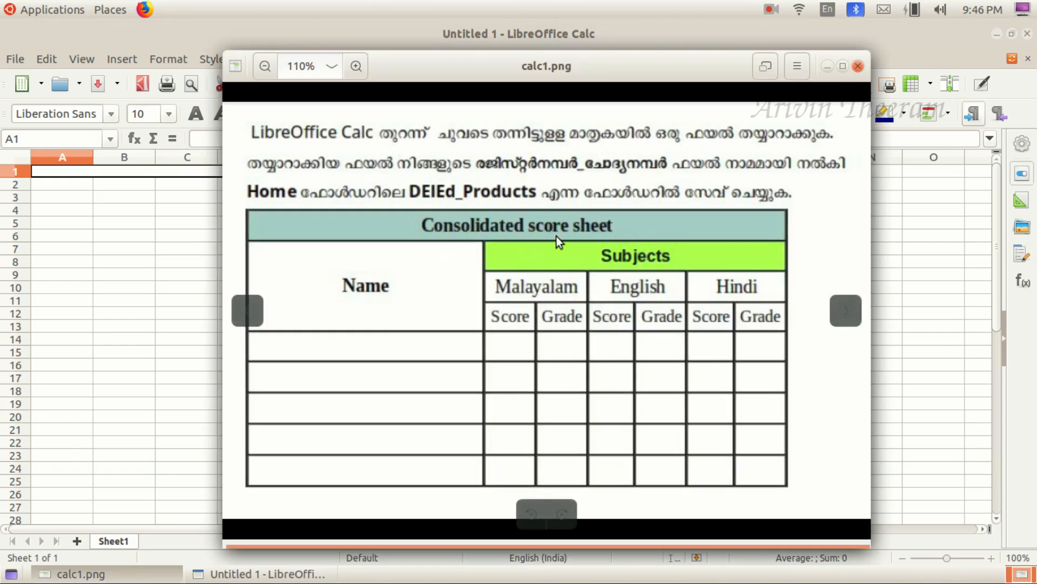
click(170, 574)
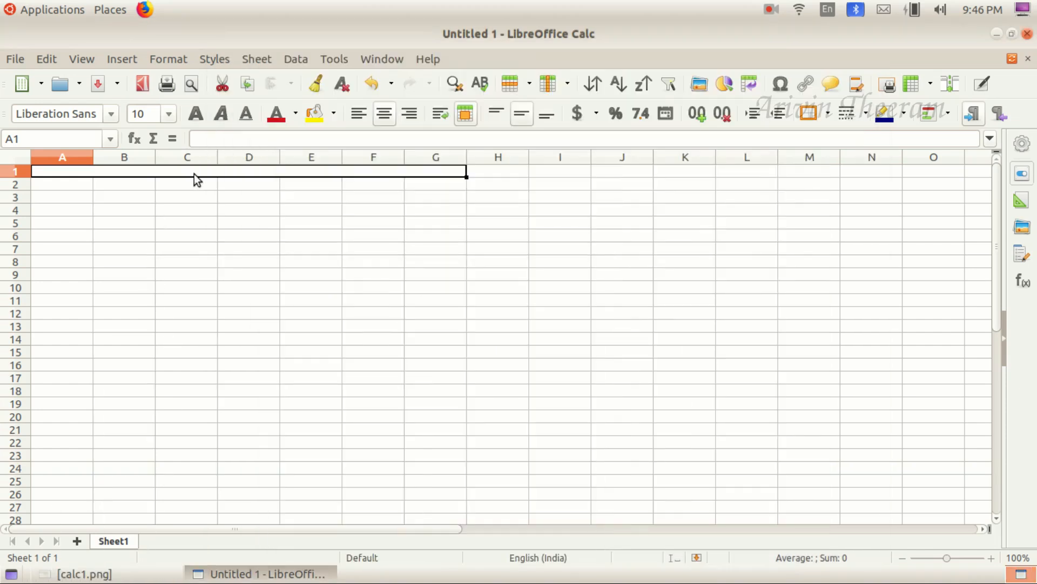
text(Con)
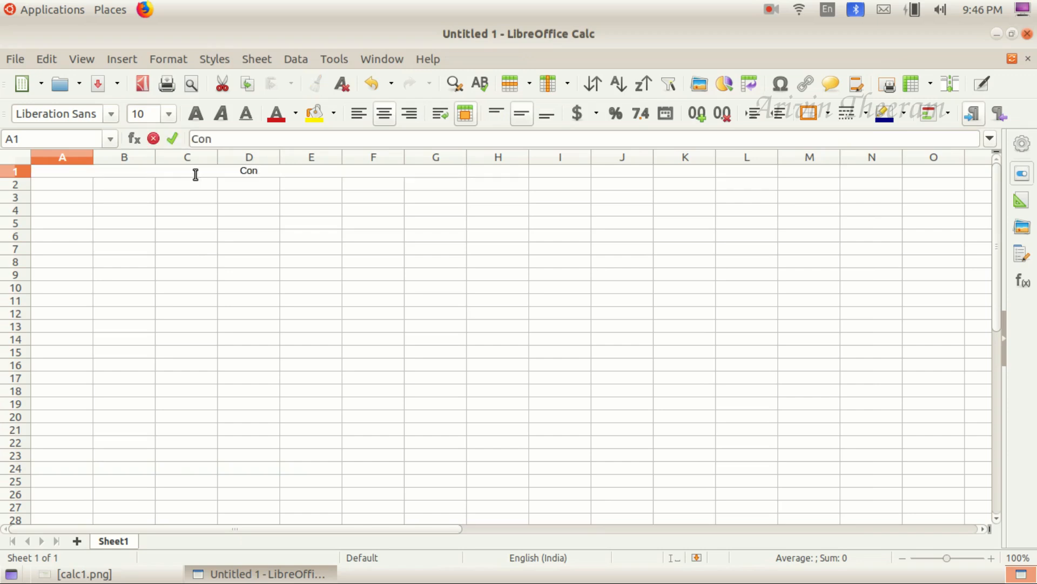
click(100, 572)
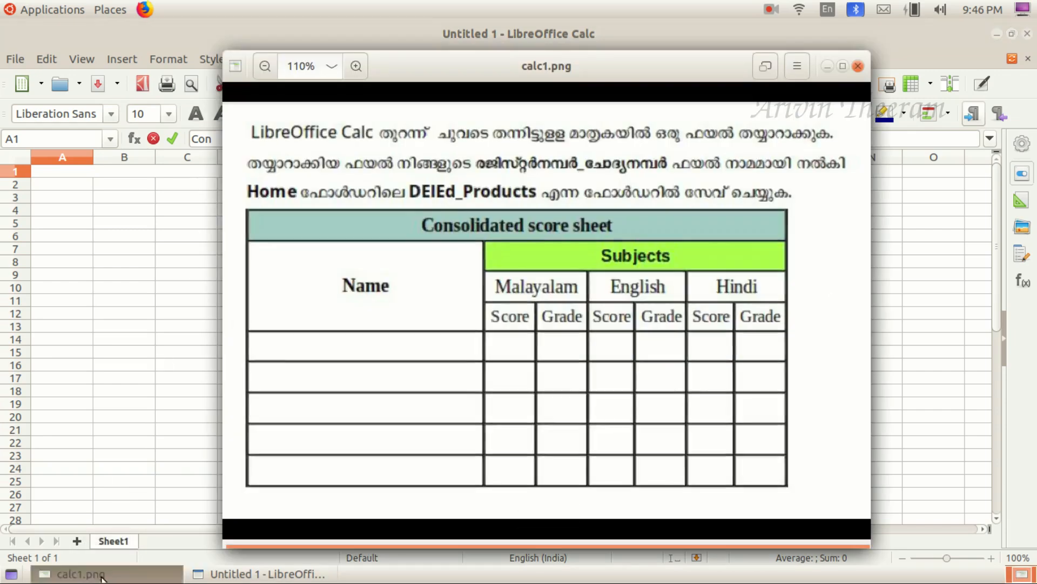
click(102, 574)
text(so)
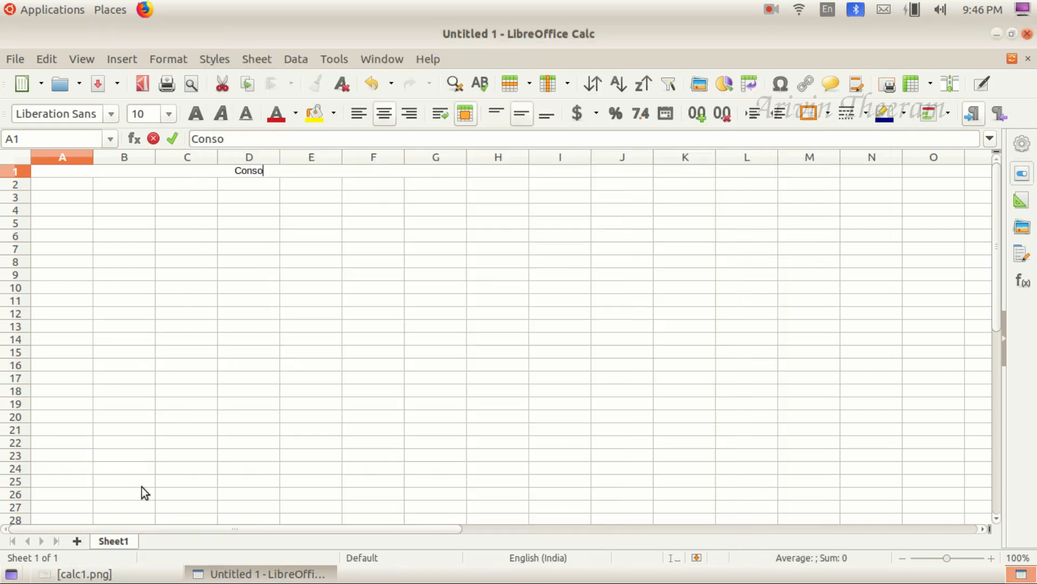
text(lidated Score Sheet)
click(265, 313)
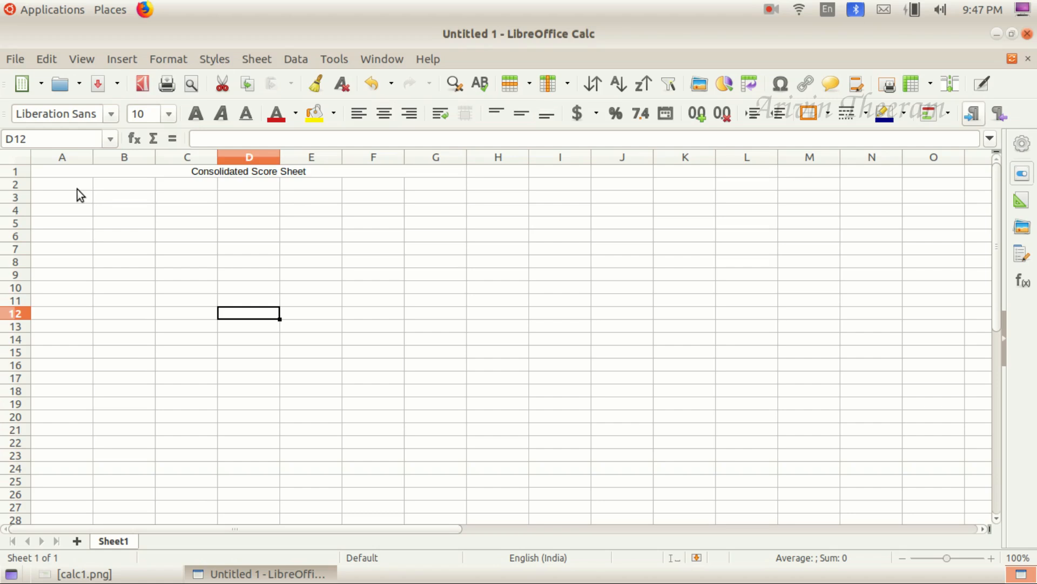
Merge and center cells A2:A4 and enter the heading "Name" in them, as in the sample table.
click(129, 573)
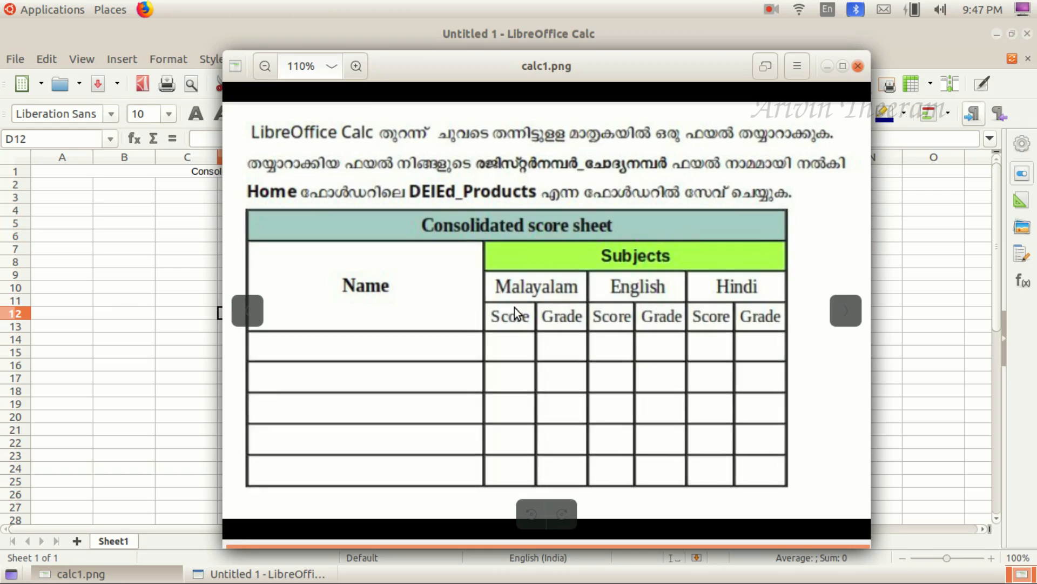
key(alt+Tab)
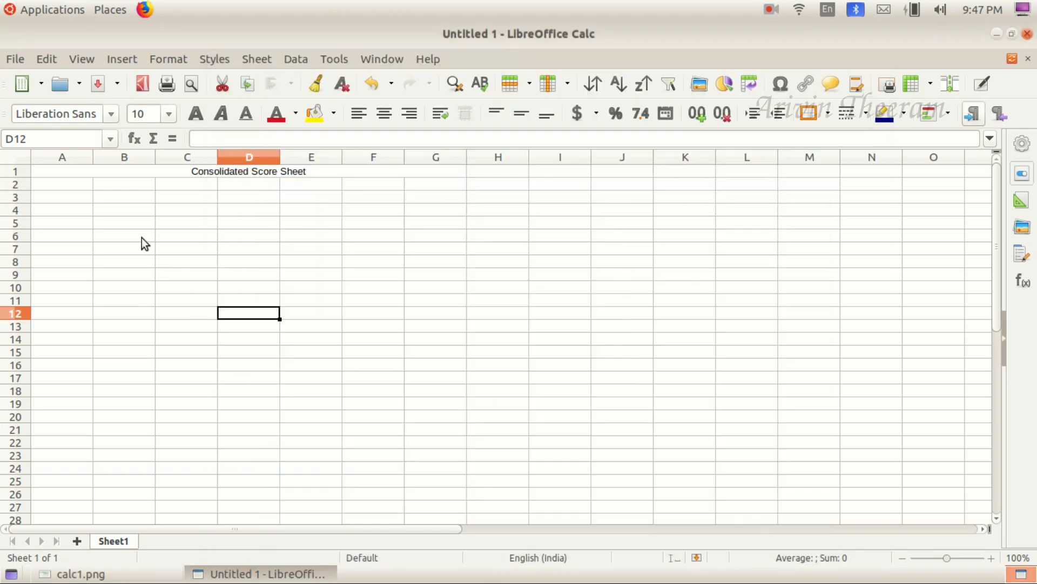
click(85, 189)
drag(82, 185, 83, 206)
click(100, 190)
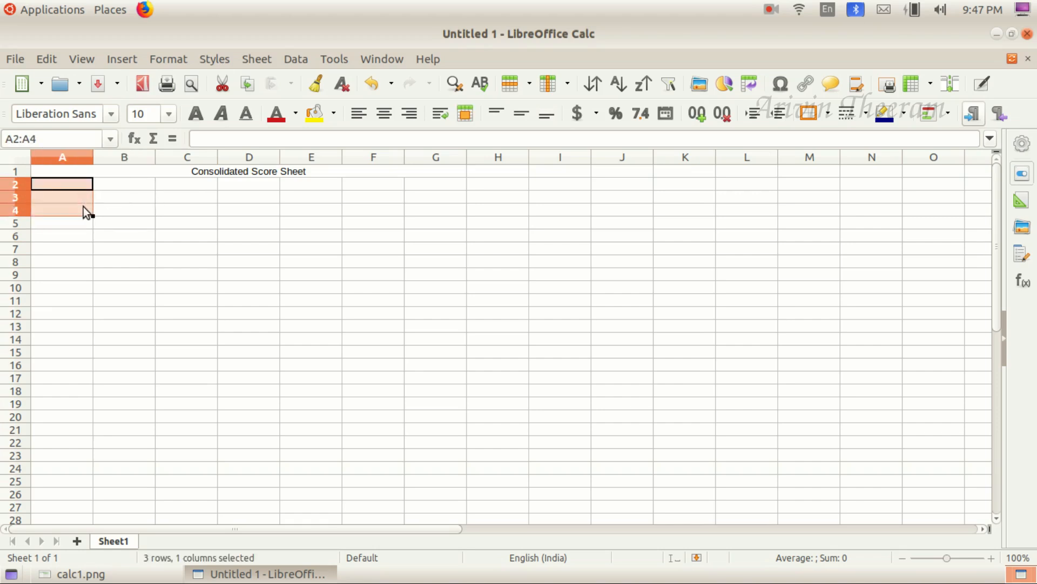
click(466, 115)
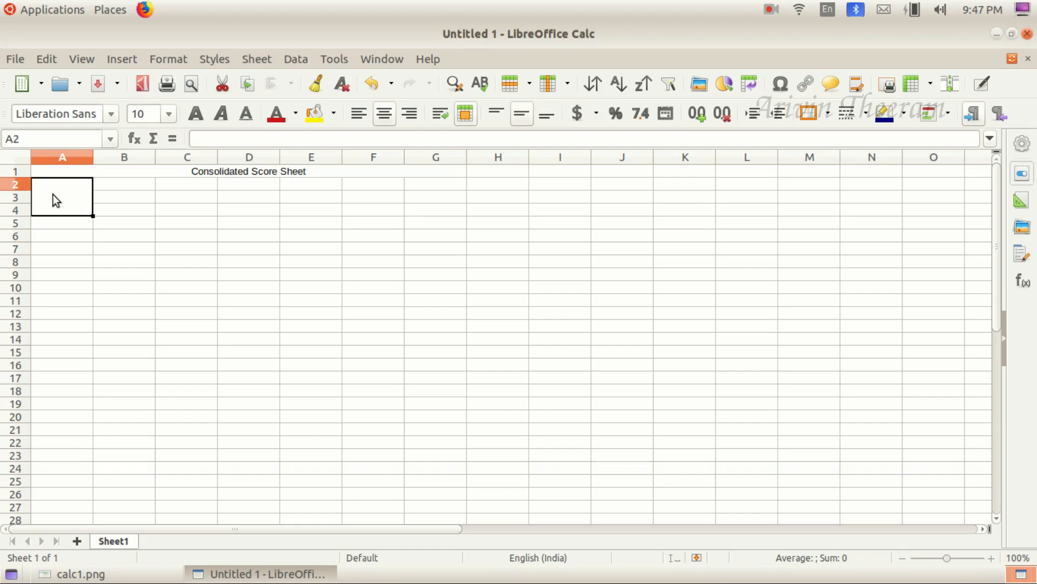
text(Name)
click(128, 213)
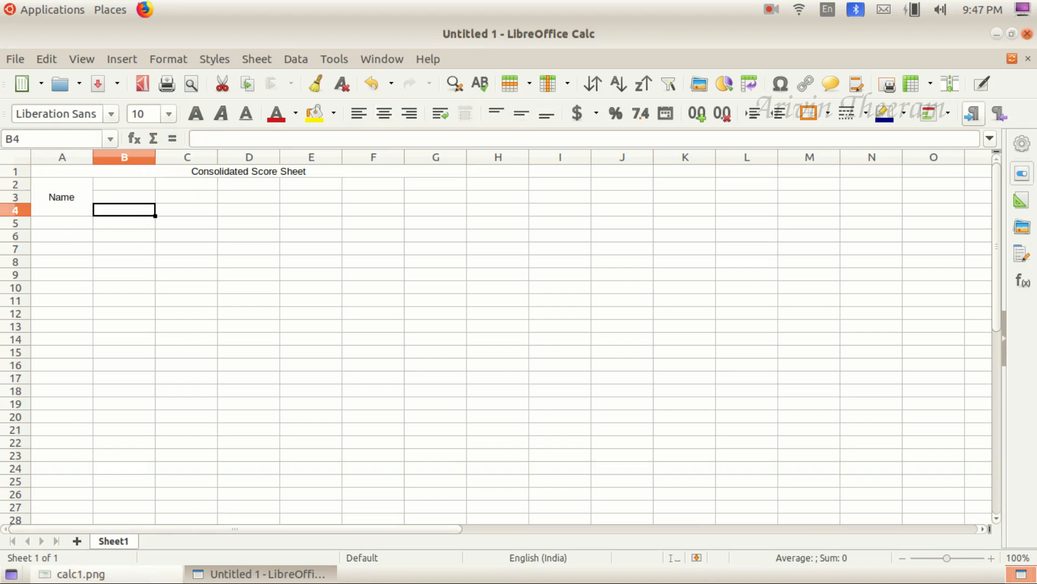
Merge and center cells B2:G2 for the heading above the subject columns, as in the sample table.
click(81, 574)
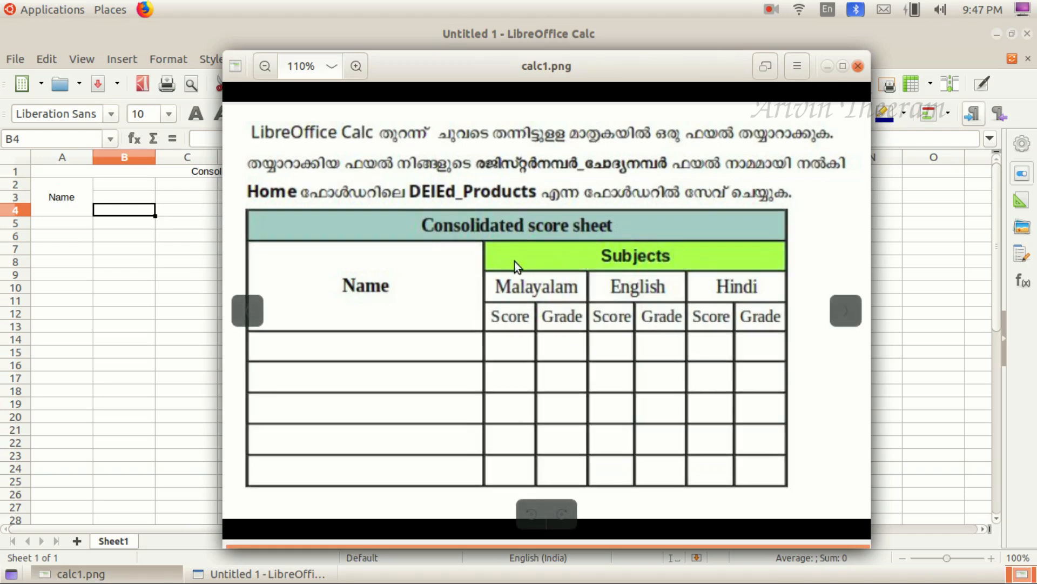
click(157, 574)
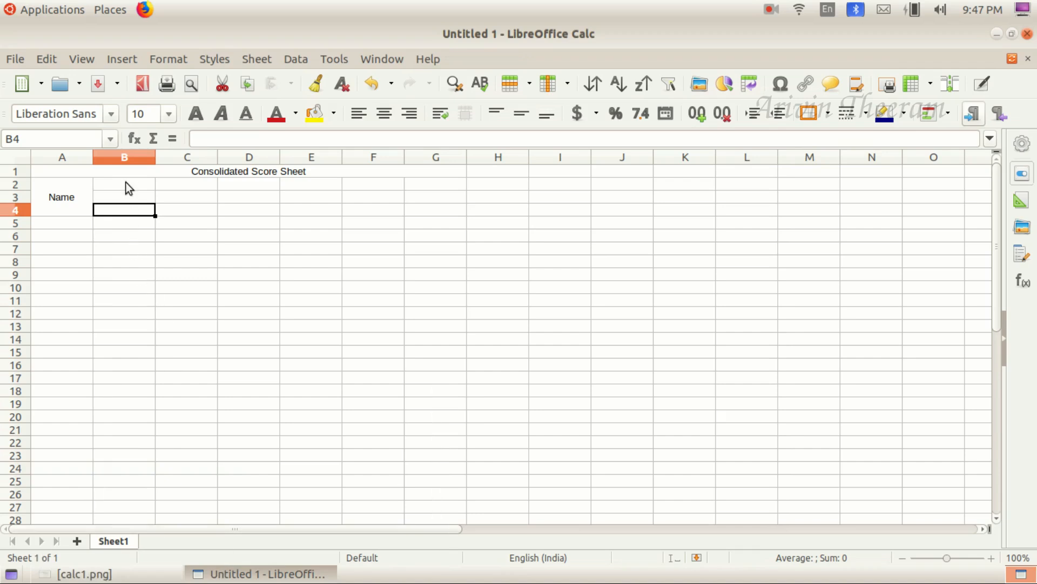
drag(128, 182, 439, 188)
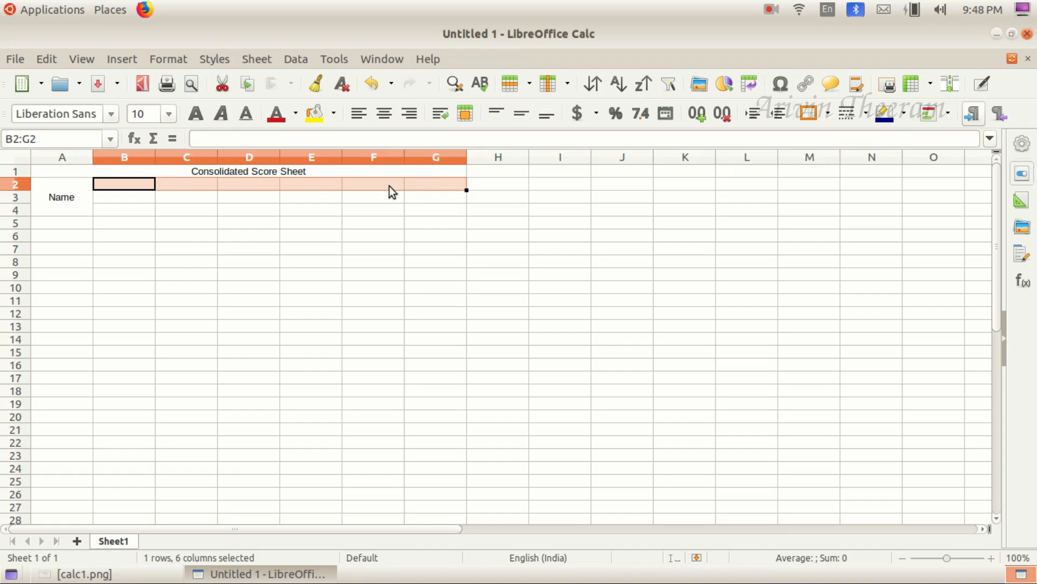
click(467, 115)
click(168, 59)
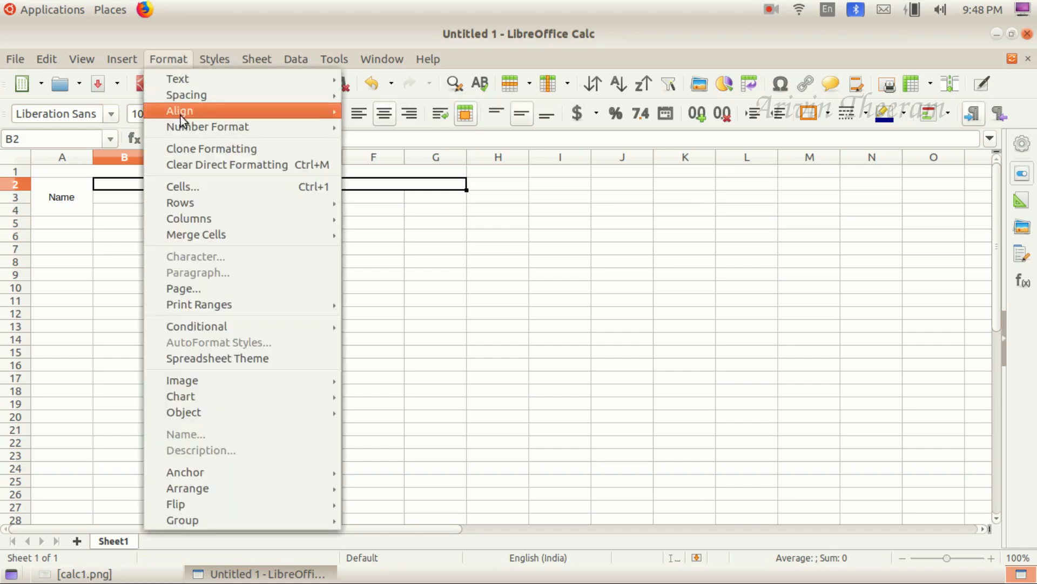
mouse_move(278, 235)
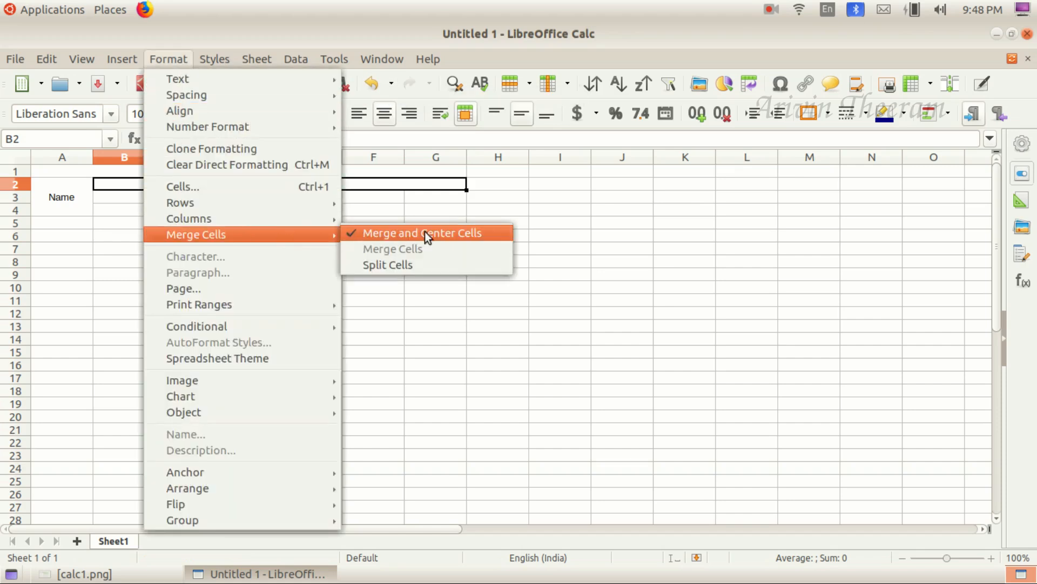
click(582, 126)
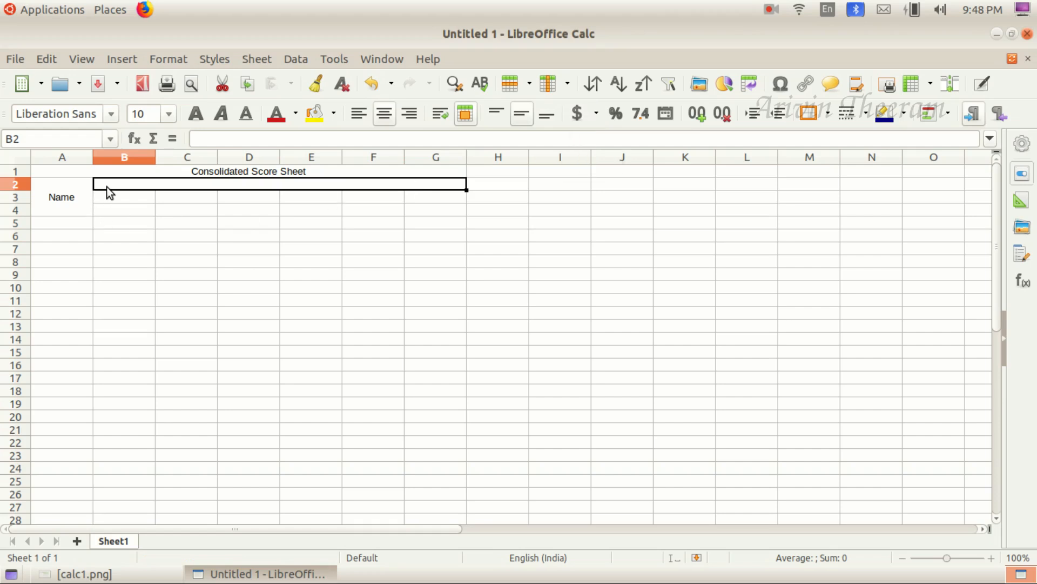
Enter the heading "Subjects" in the merged cell B2.
click(84, 574)
click(84, 574)
text(Su)
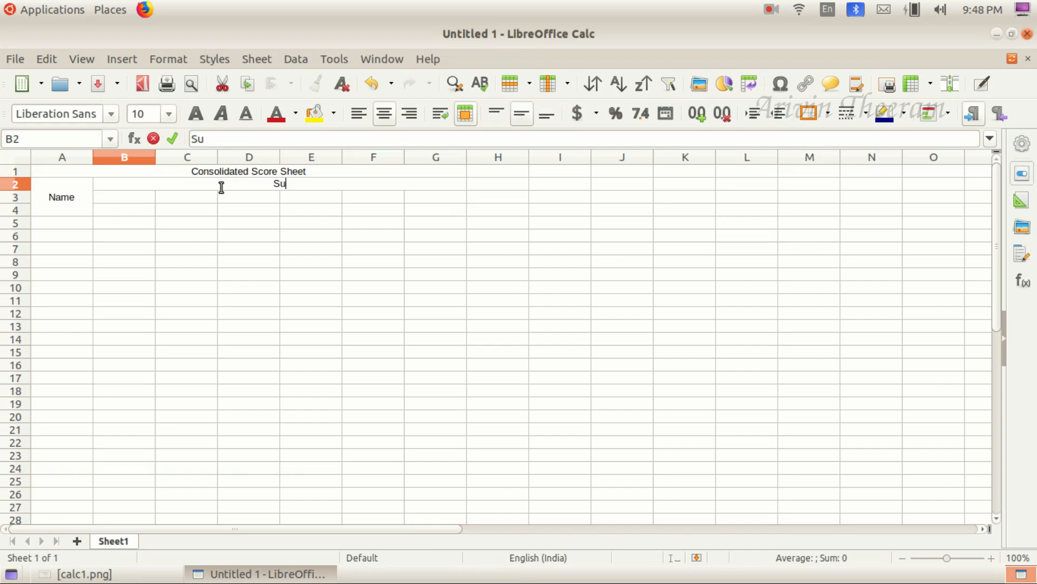
text(bjects)
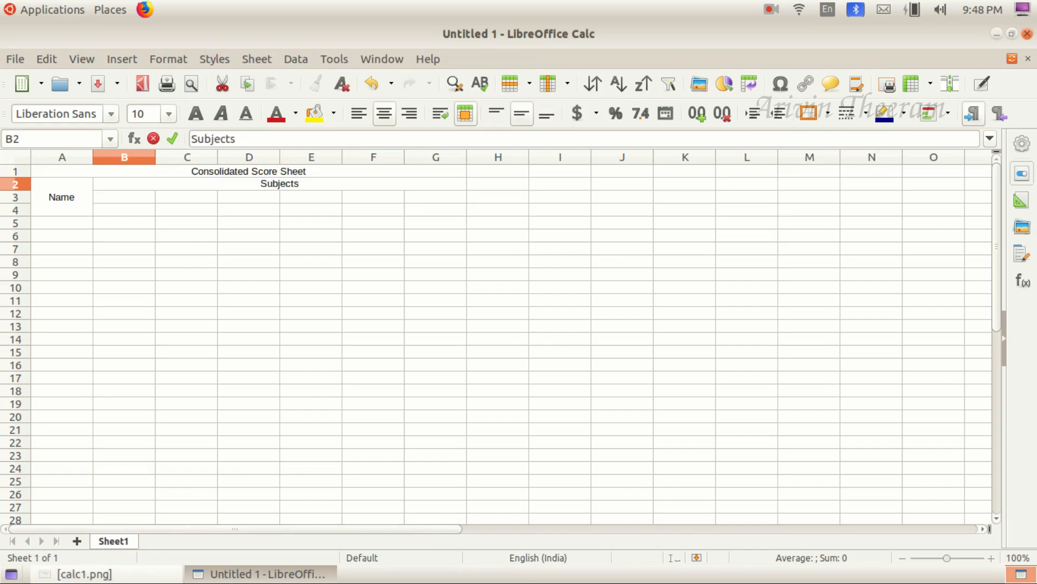
Merge and center cells B3:C3 and enter the subject heading "Malayalam", following the sample table.
click(135, 574)
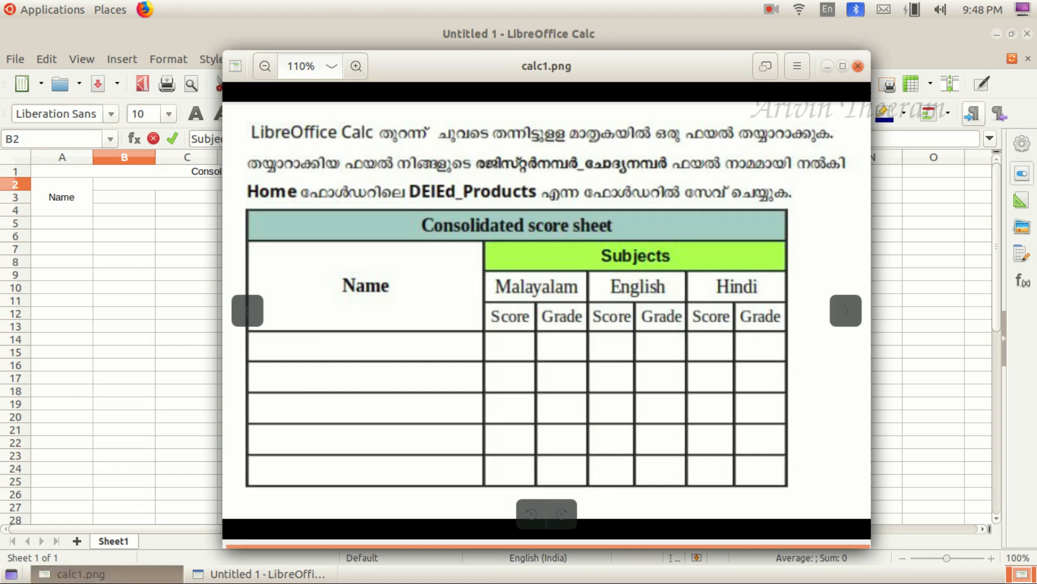
click(124, 574)
drag(134, 199, 200, 199)
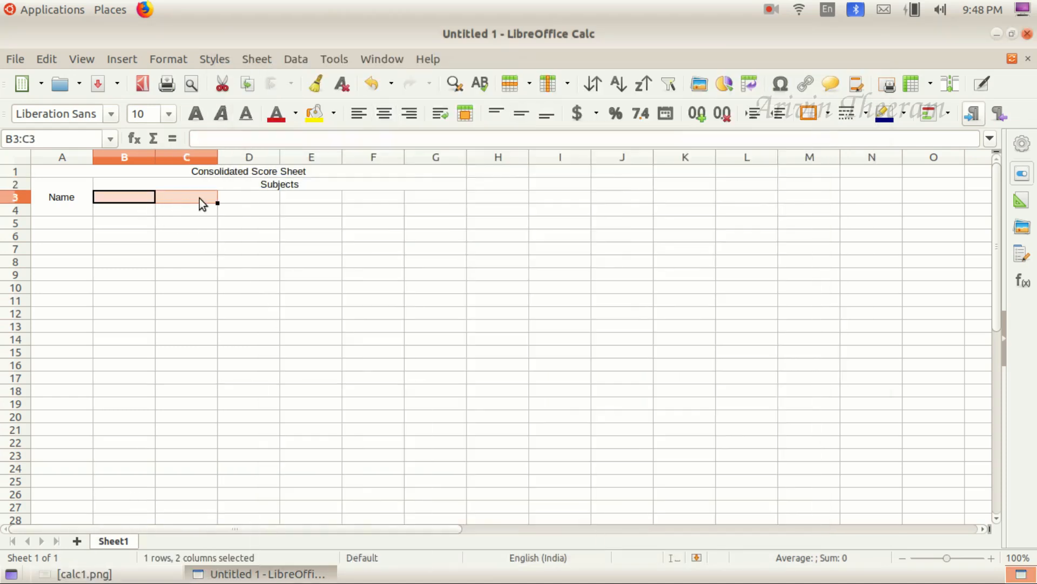
click(464, 114)
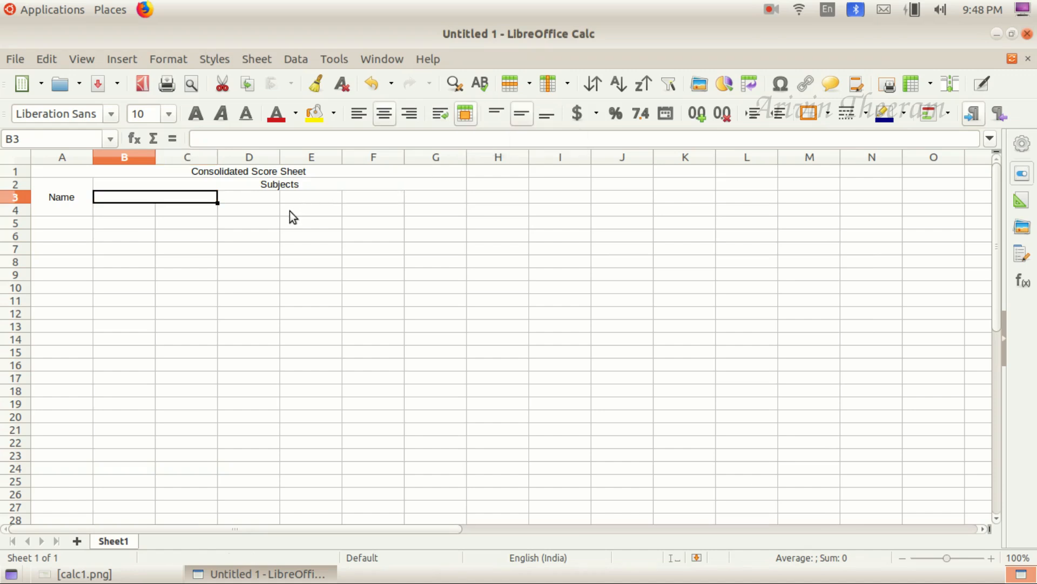
click(123, 573)
click(123, 574)
text(Malayalam)
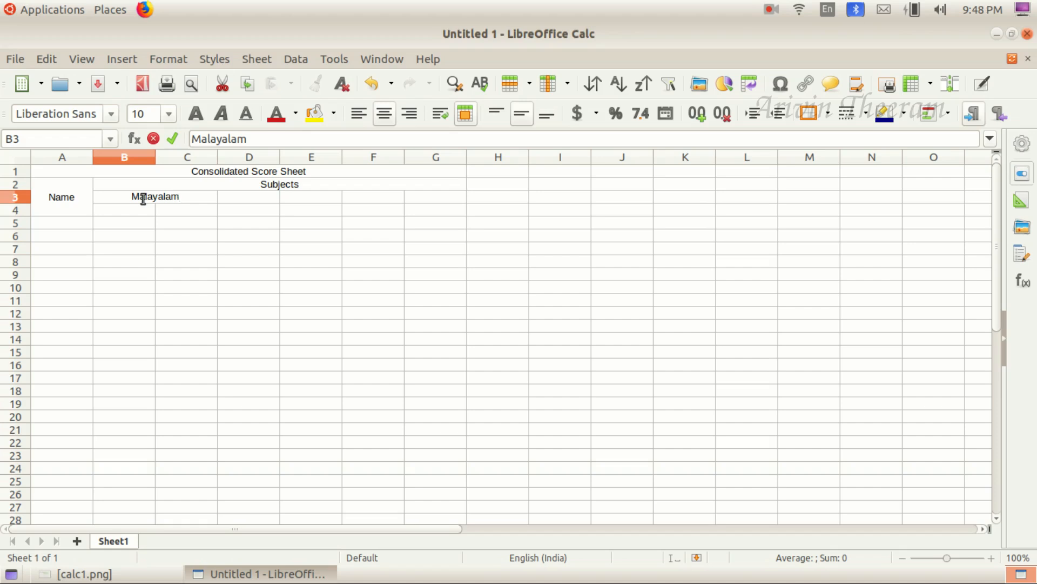
click(242, 219)
Merge and center cells D3:E3 and enter the subject heading "English".
drag(247, 196, 298, 197)
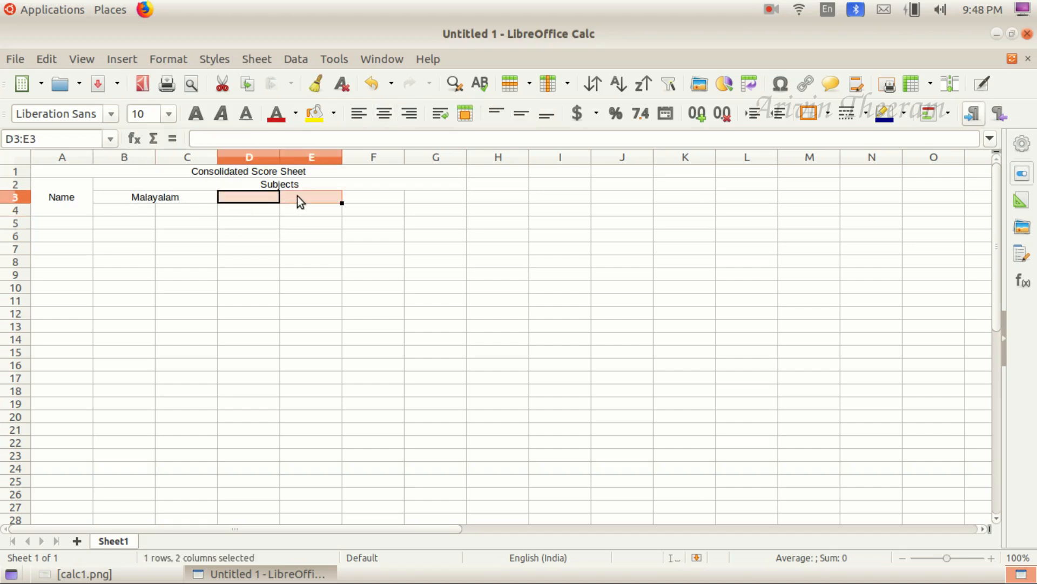
click(463, 120)
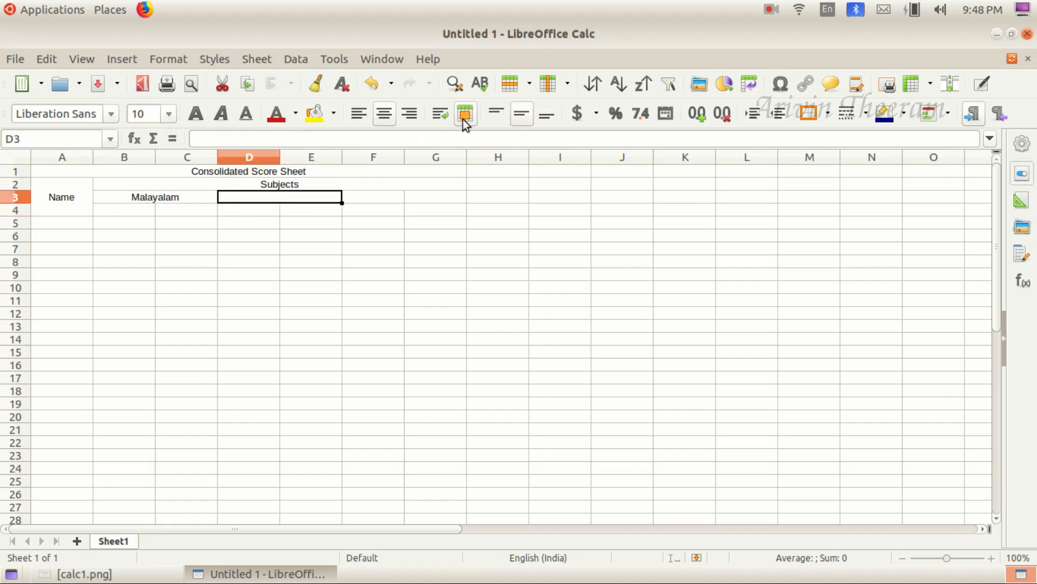
text(Eng)
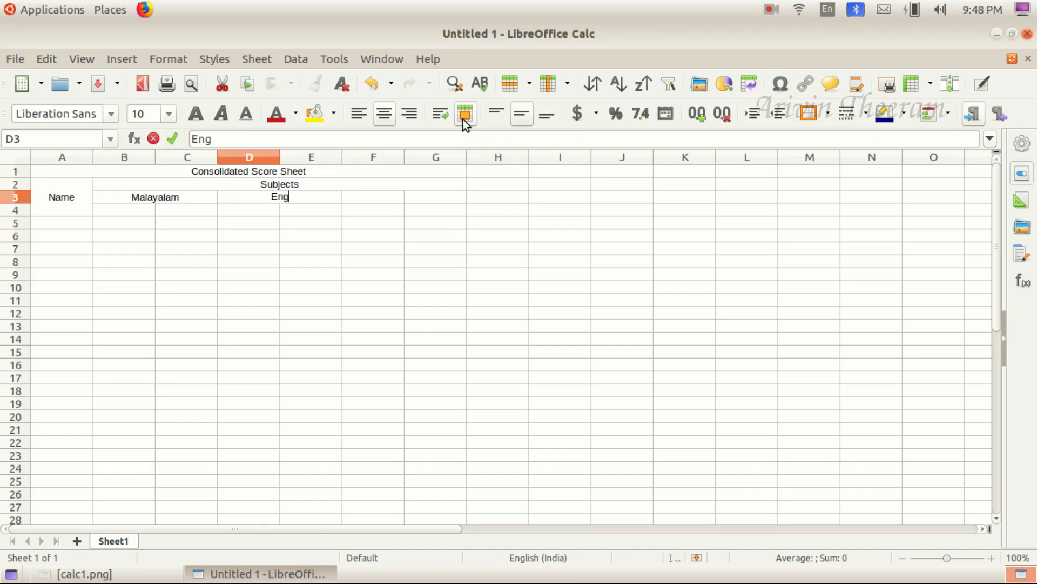
text(lish)
Merge and center cells F3:G3 and enter the subject heading "Hindi".
drag(377, 207, 419, 202)
click(464, 114)
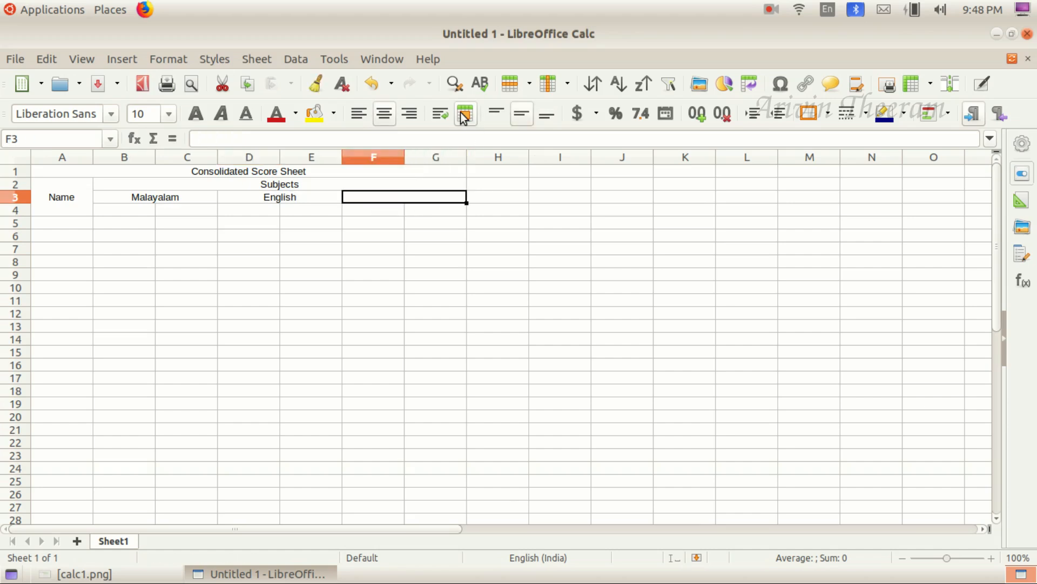
text(H)
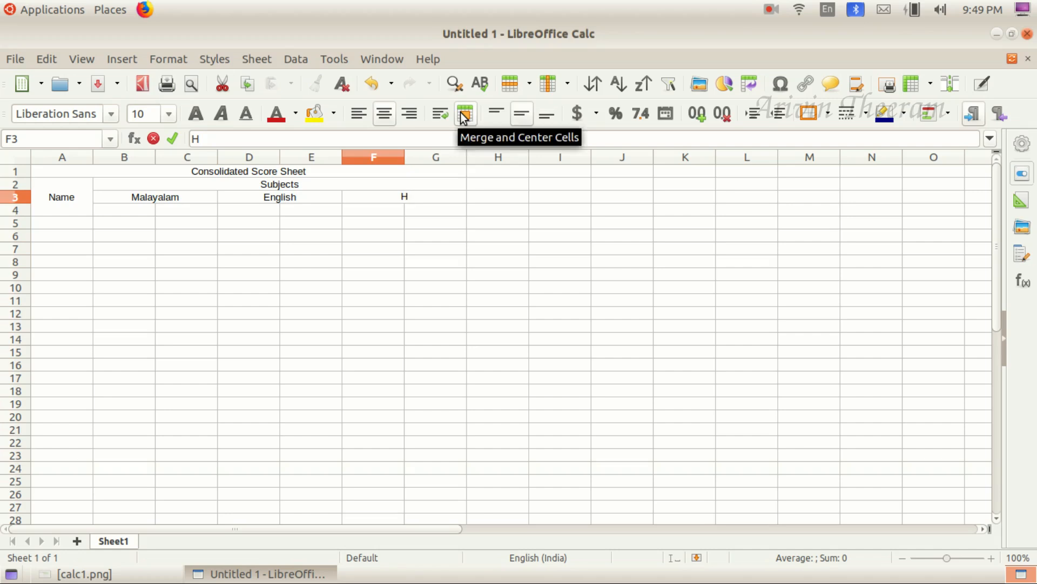
text(indi)
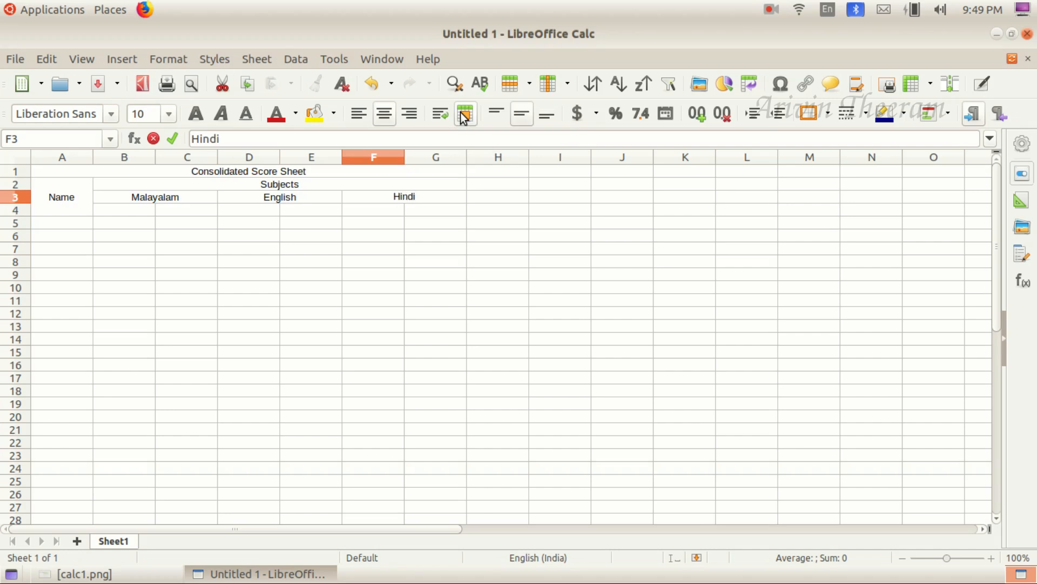
Enter the sub-headings "Score" in B4 and "Grade" in C4 under Malayalam, following the sample table in calc1.png.
click(275, 285)
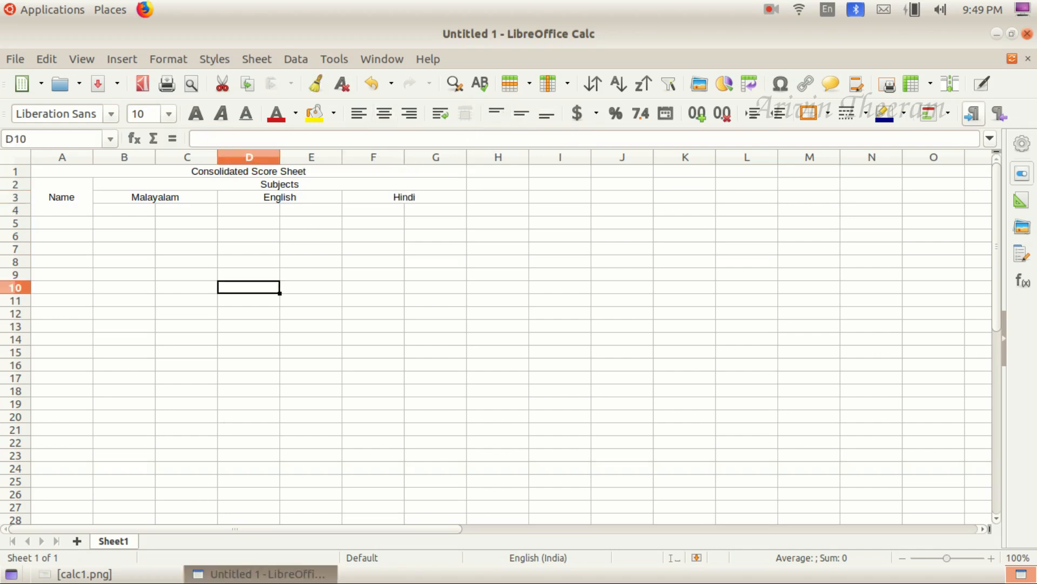
click(300, 574)
click(84, 574)
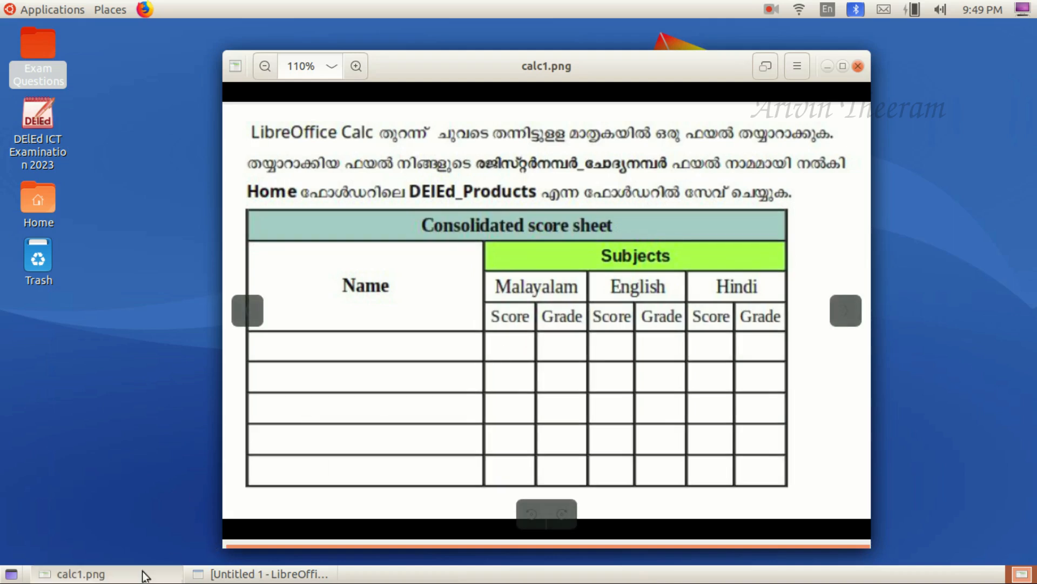
click(83, 573)
click(259, 574)
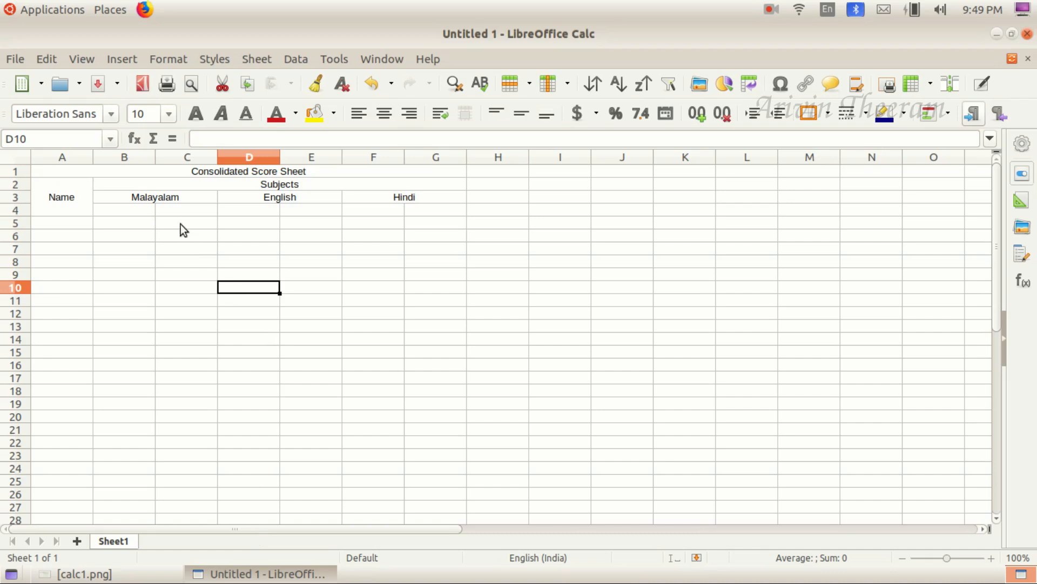
click(147, 214)
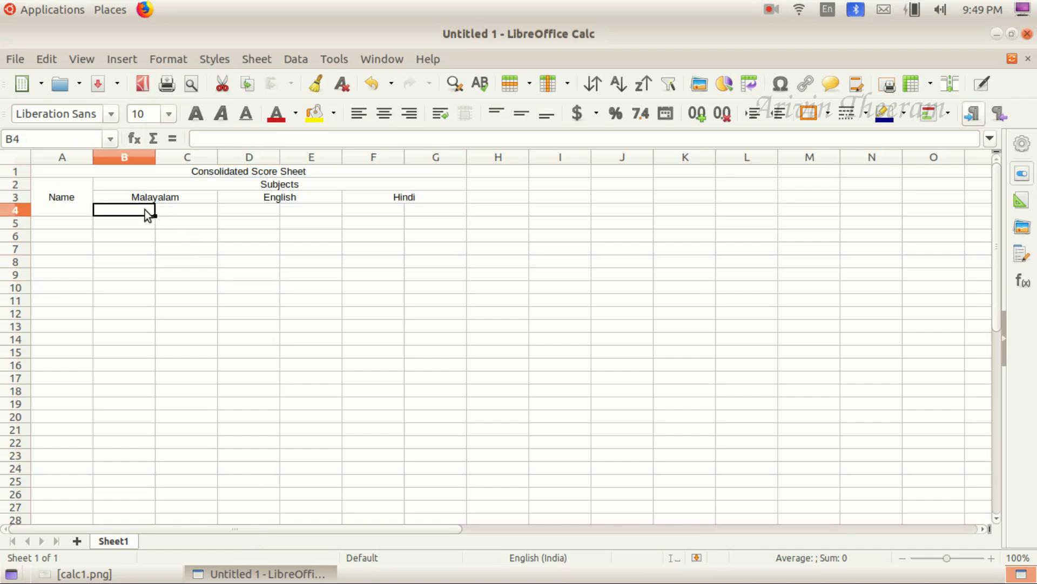
text(Scoe)
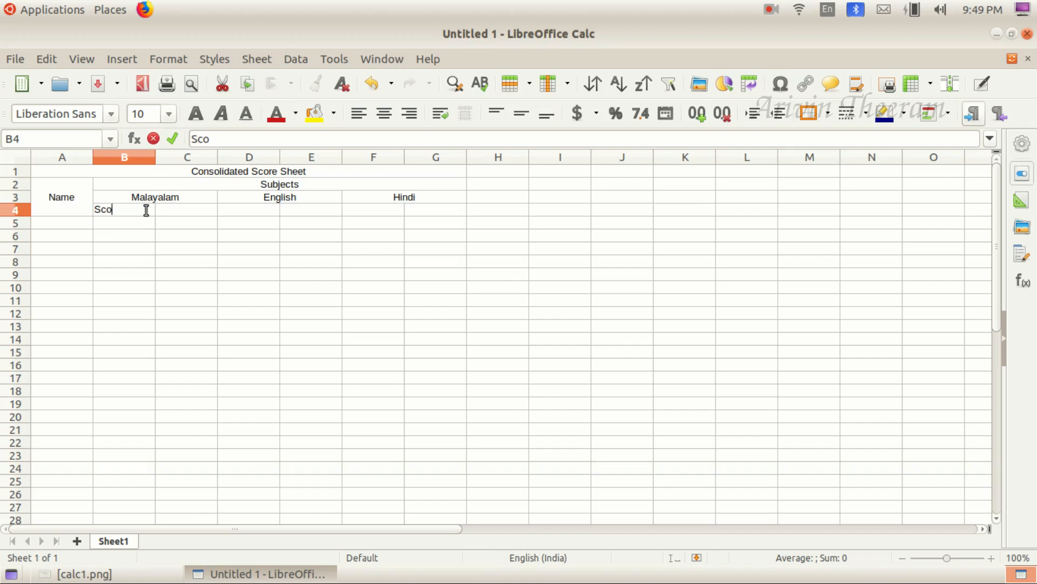
click(184, 214)
text(Grade)
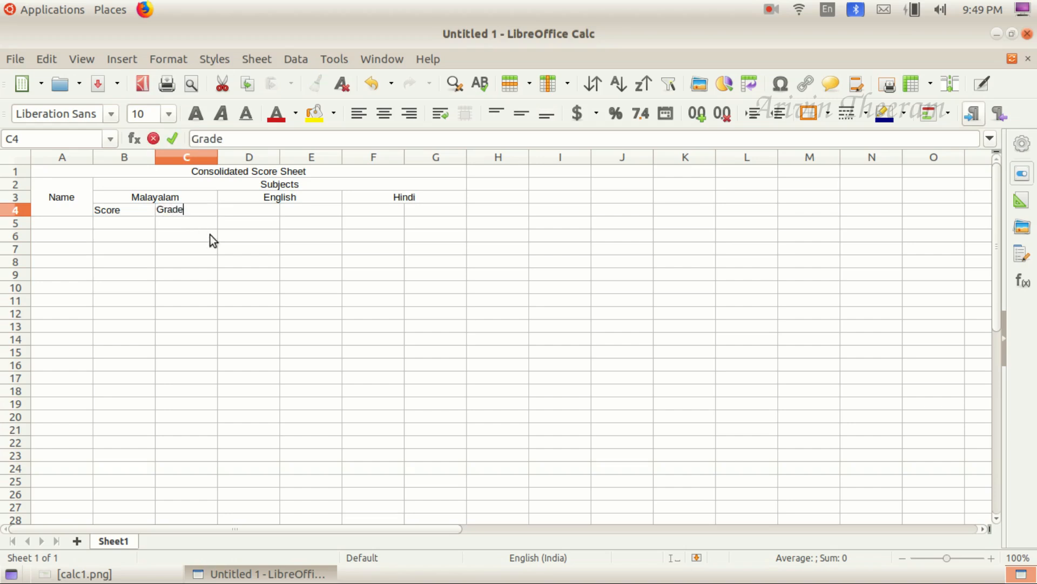
click(210, 236)
Copy the "Score" and "Grade" sub-headings from B4:C4 to D4:E4 under English and F4:G4 under Hindi.
drag(131, 209, 167, 206)
right_click(168, 206)
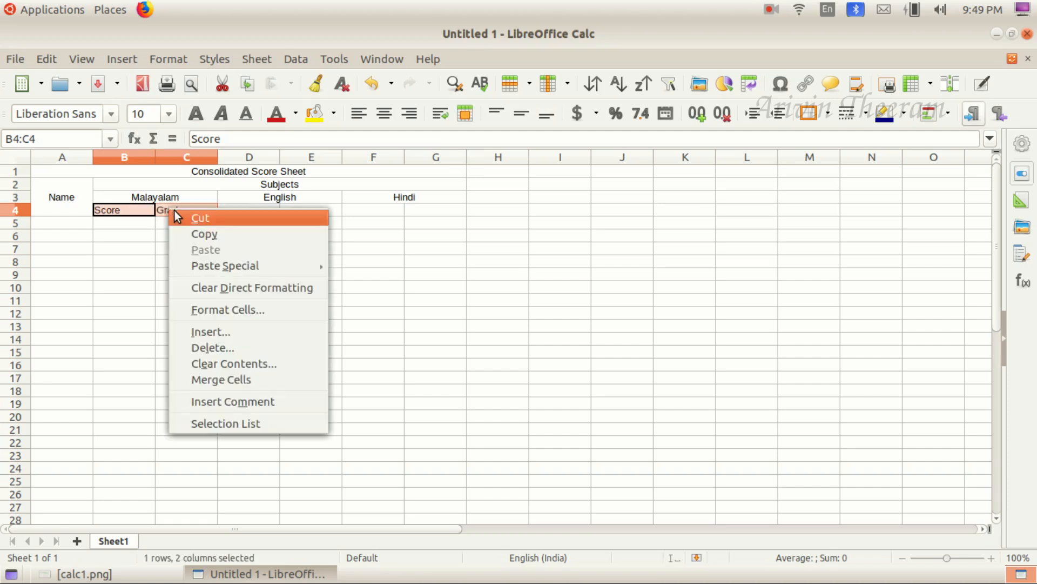
click(195, 232)
click(244, 208)
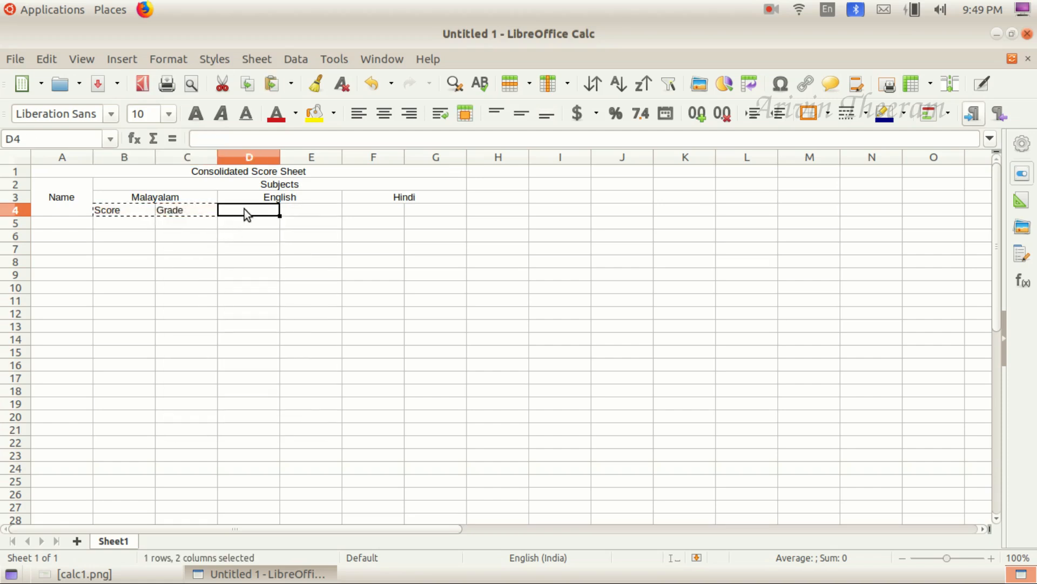
right_click(245, 209)
click(281, 249)
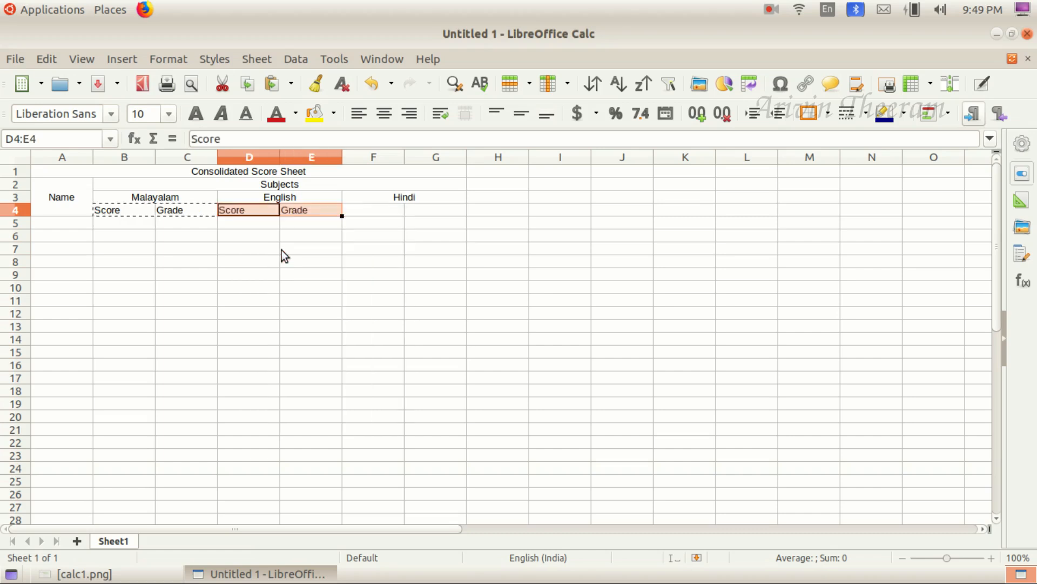
click(365, 210)
right_click(365, 209)
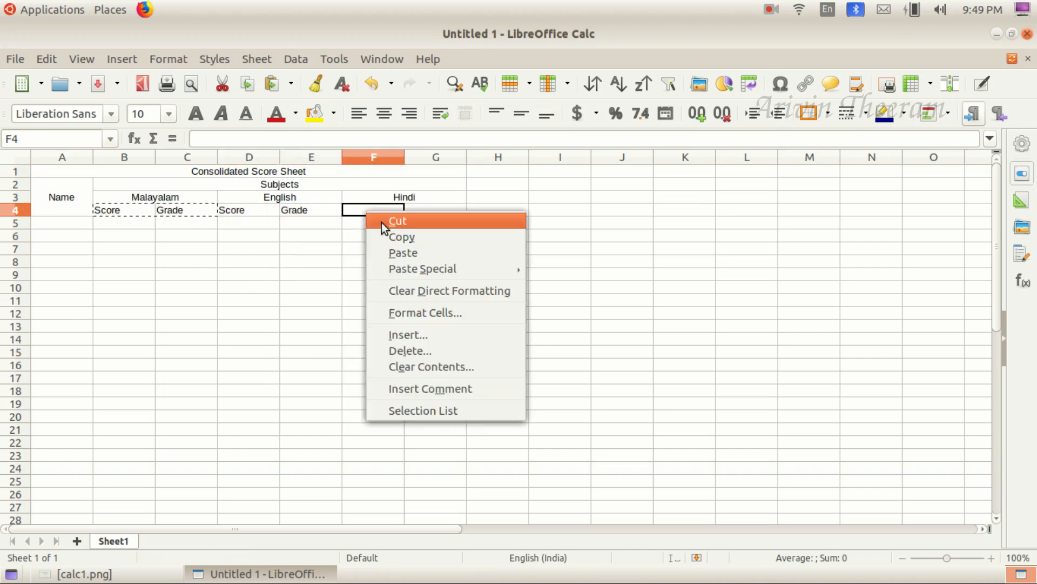
click(387, 254)
click(418, 224)
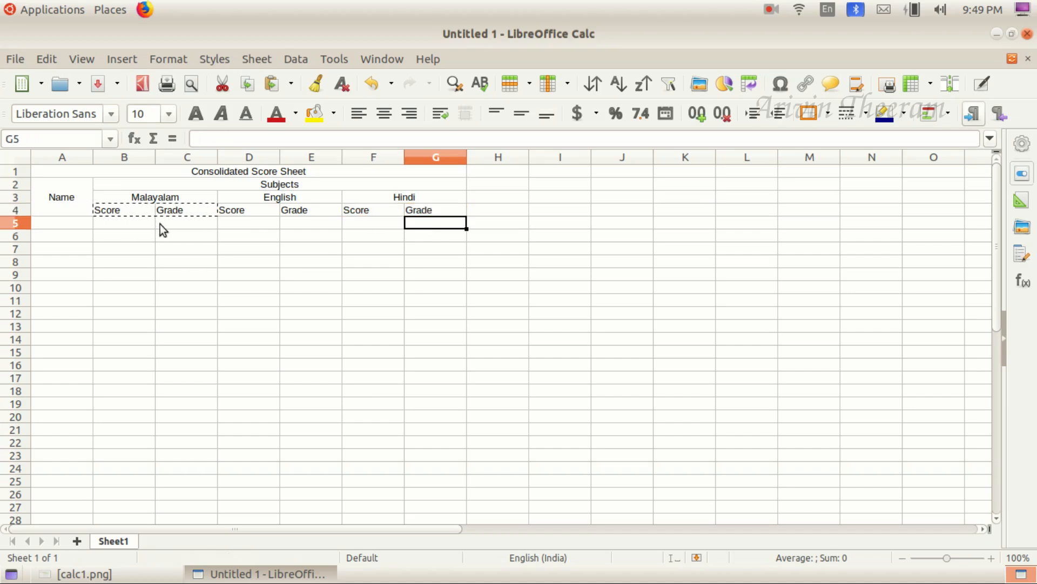
Widen column A to about twice its width and narrow columns B to G equally, matching the sample table's proportions.
click(138, 574)
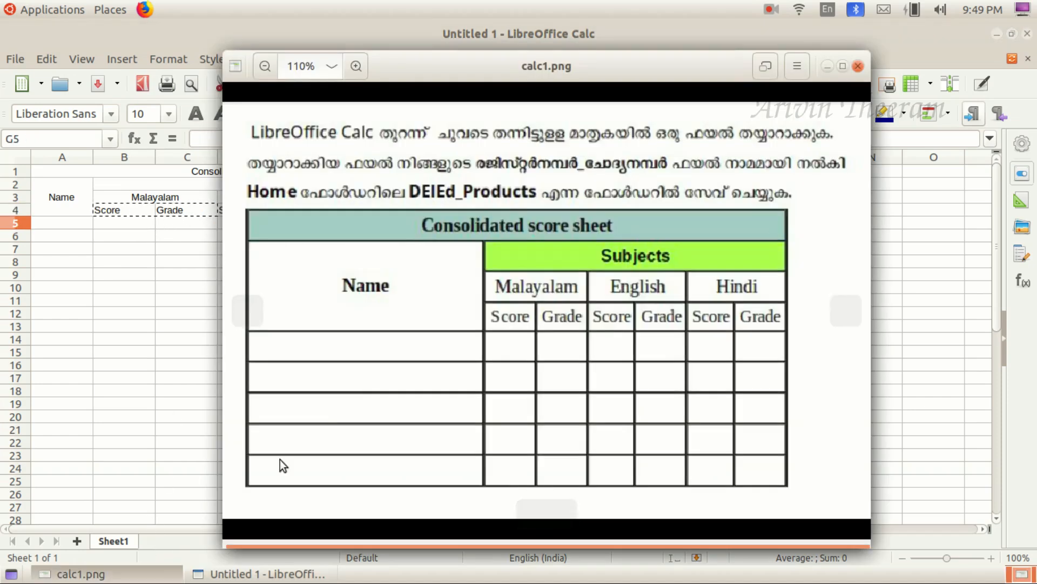
click(86, 574)
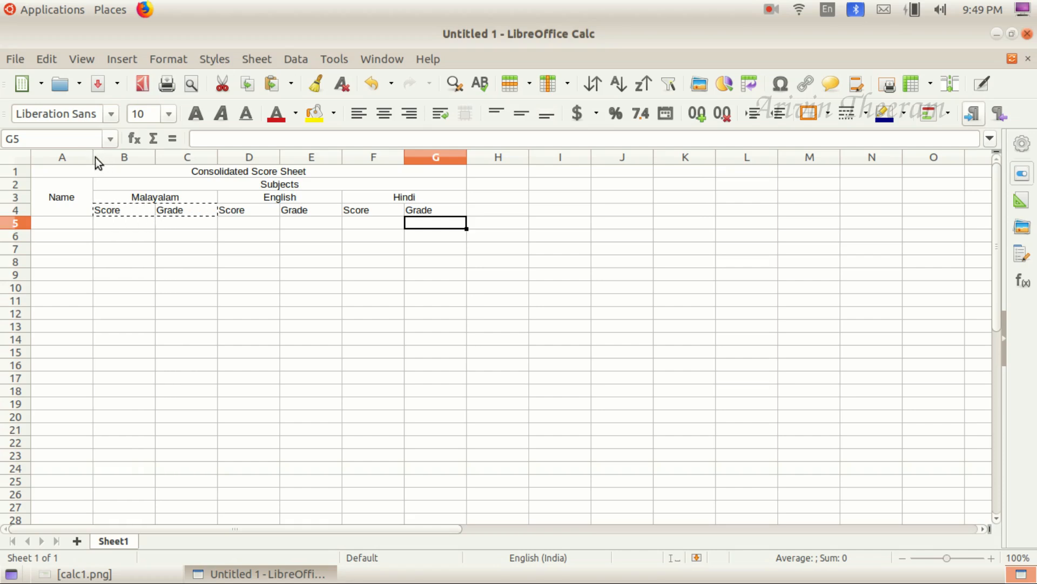
drag(95, 157, 151, 159)
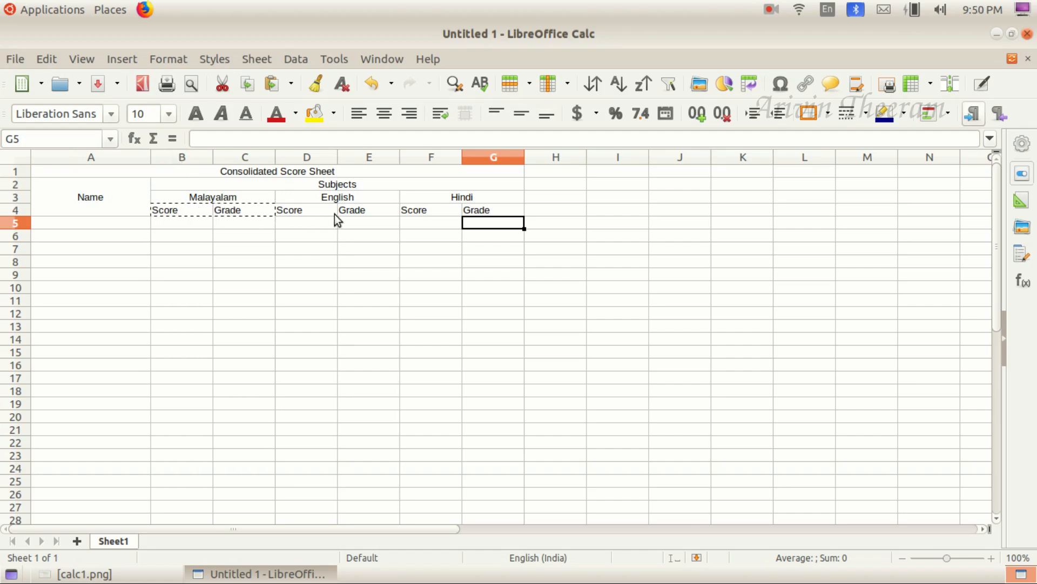
click(190, 156)
drag(191, 156, 435, 153)
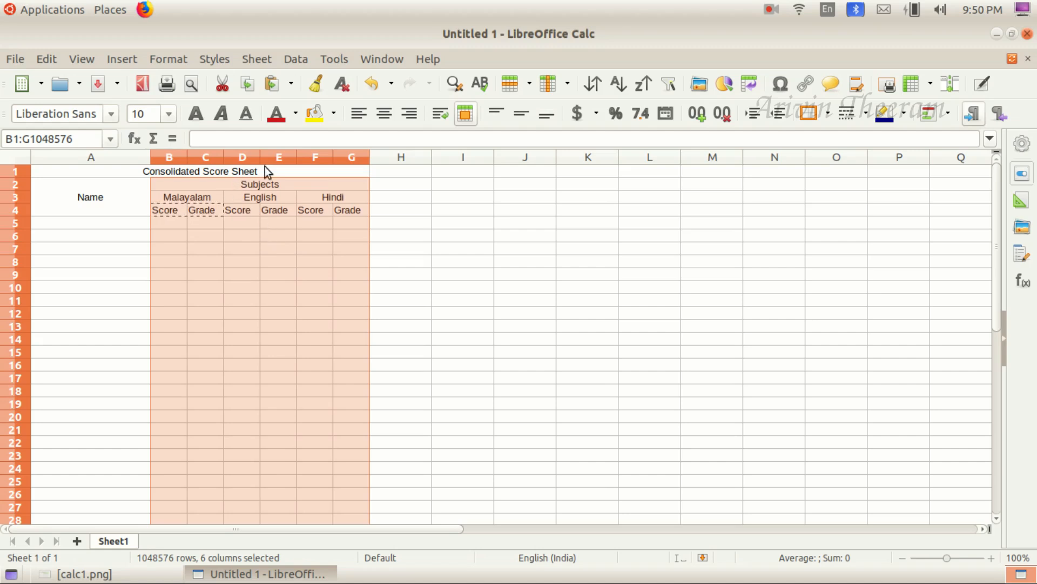
click(278, 224)
Center the contents of the heading block A1:G4 both horizontally and vertically.
drag(258, 171, 268, 212)
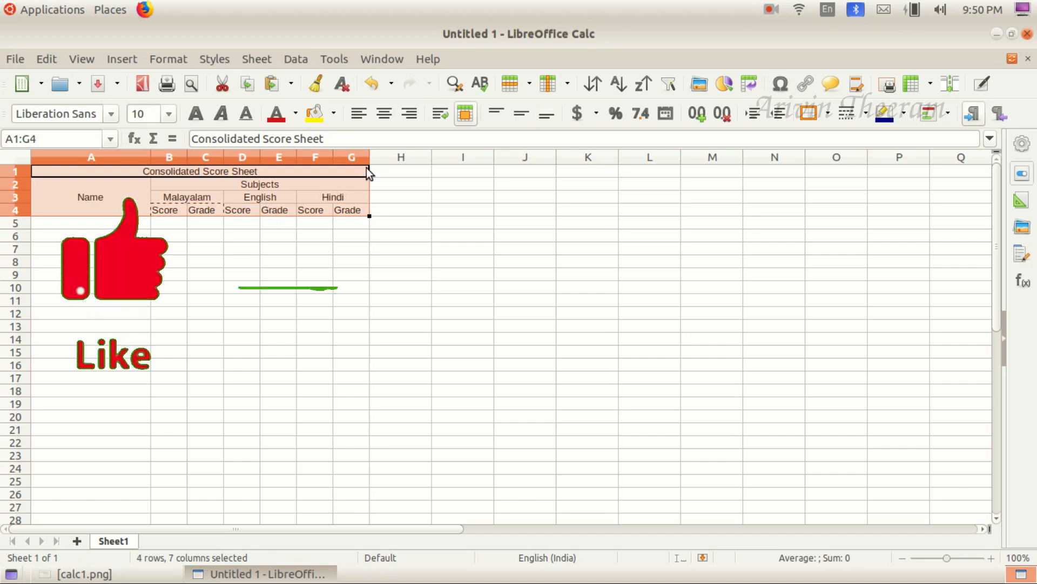
click(384, 115)
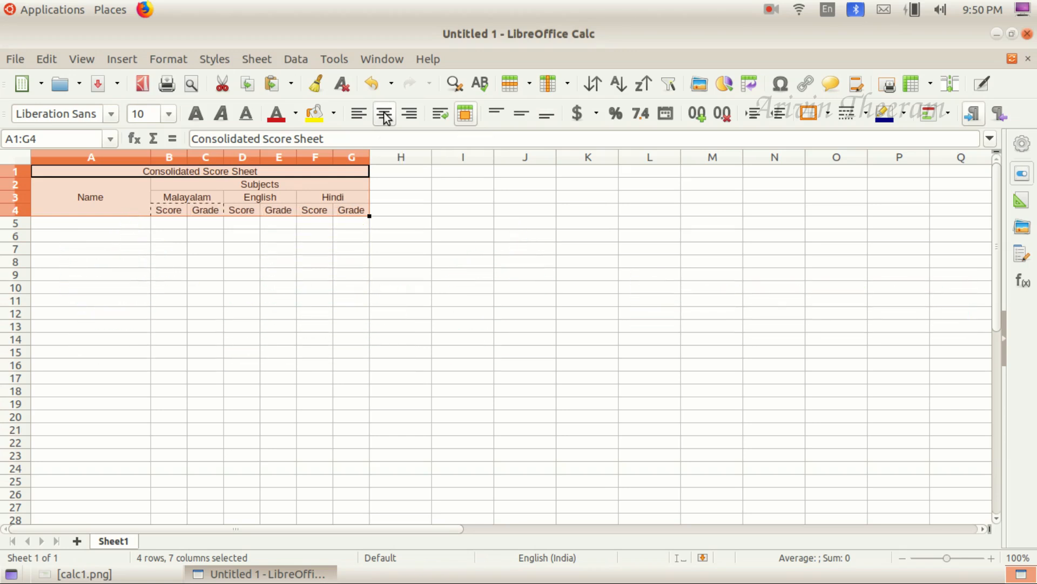
click(521, 119)
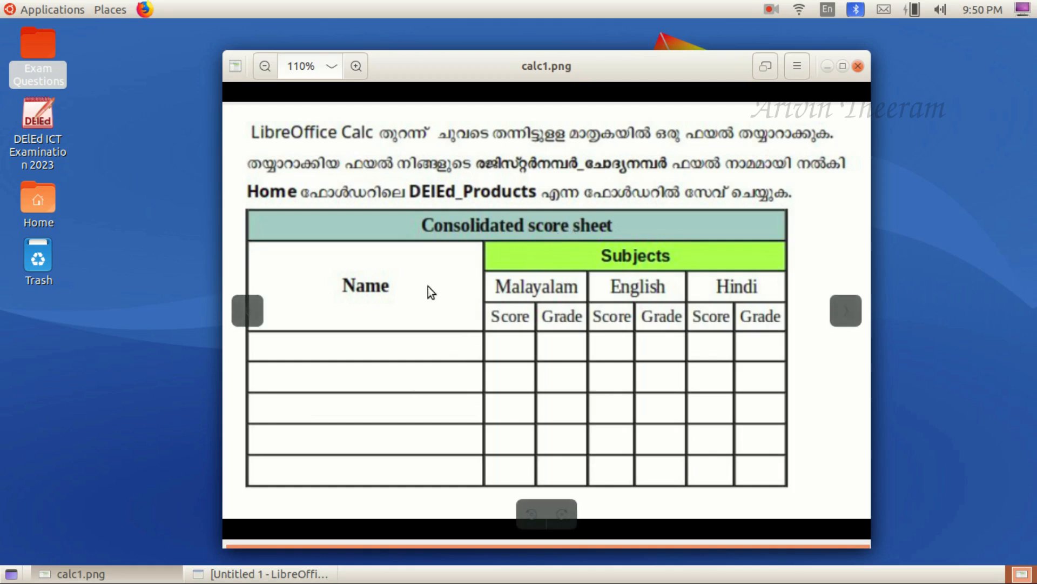
Make the title "Consolidated Score Sheet" and the heading "Name" bold, as in the sample table.
click(233, 573)
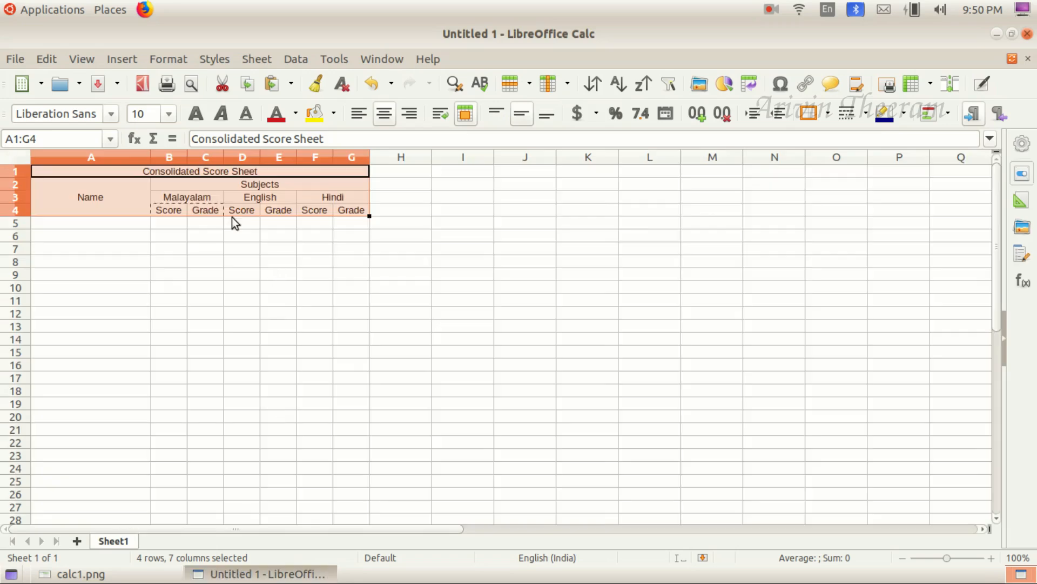
click(228, 176)
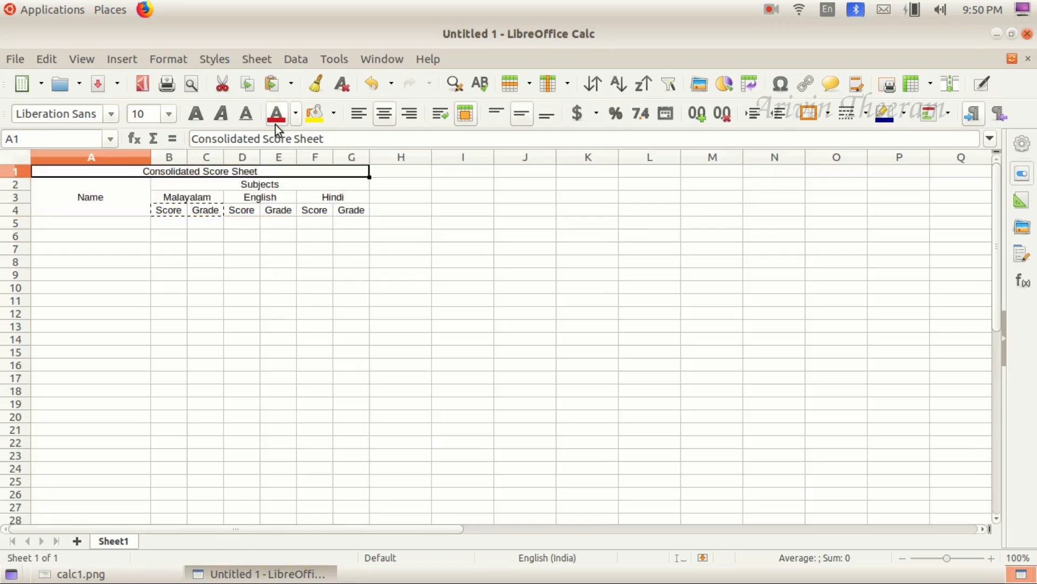
click(195, 113)
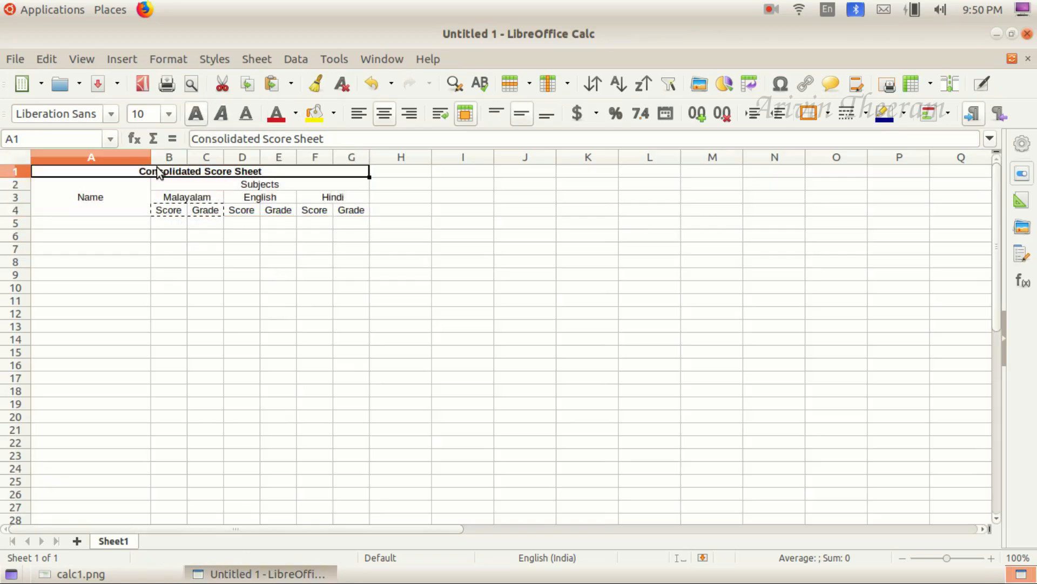
click(107, 198)
click(195, 112)
Set the font size of the heading block A1:G4 to 12.
drag(123, 171, 300, 208)
click(169, 113)
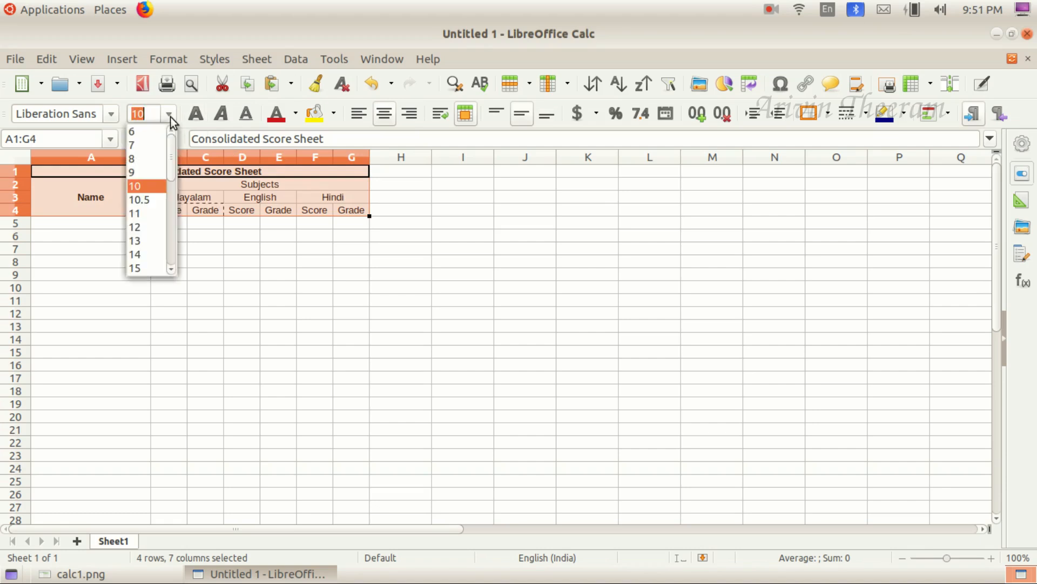
click(146, 227)
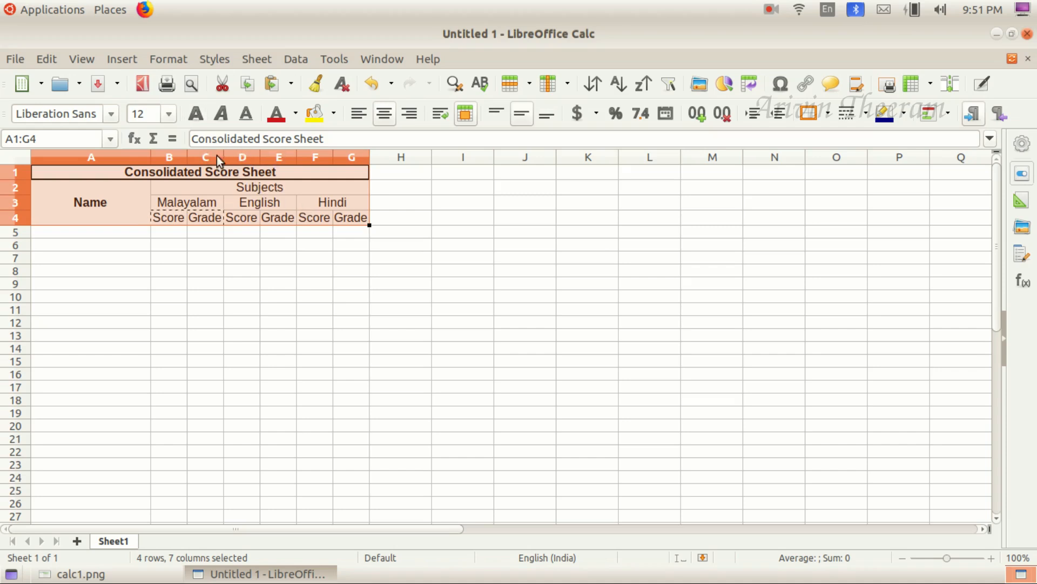
Make the "Subjects" heading bold.
click(239, 188)
click(195, 113)
click(284, 242)
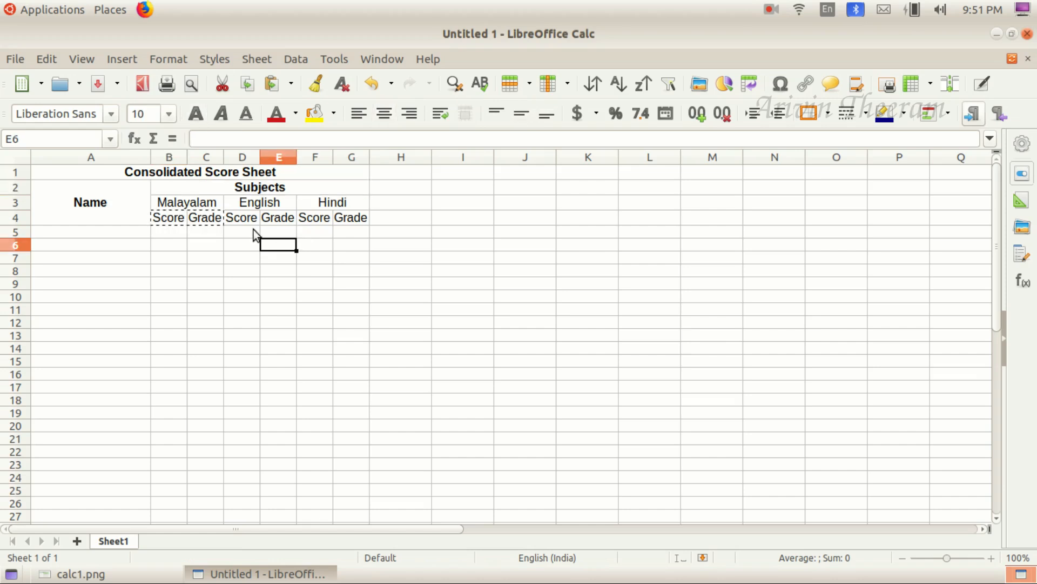
Set the cell formatting of A1:G9 to an outer box border with all inner lines, following the sample table.
click(154, 573)
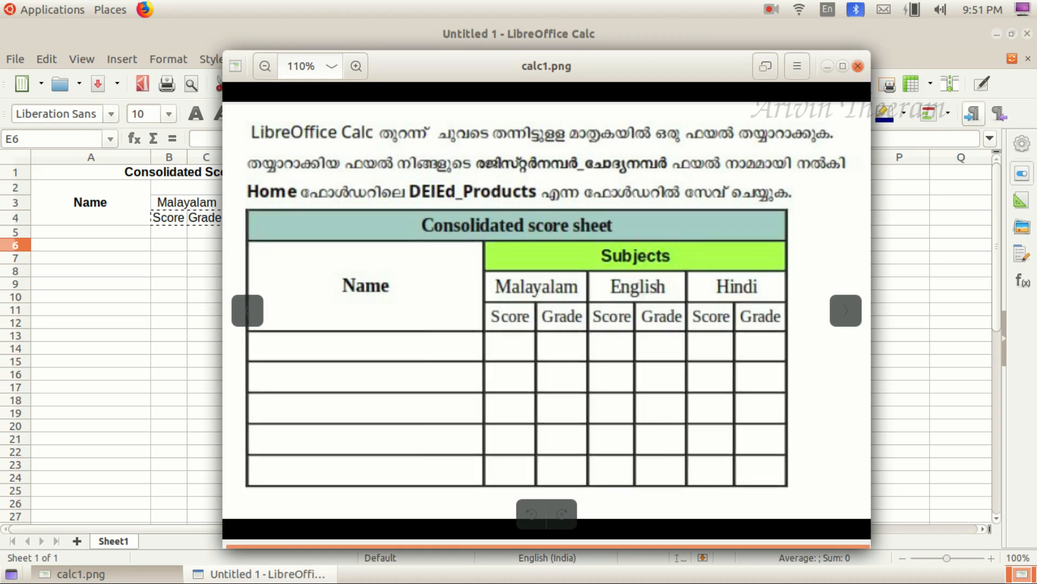
key(alt+Tab)
drag(116, 173, 128, 281)
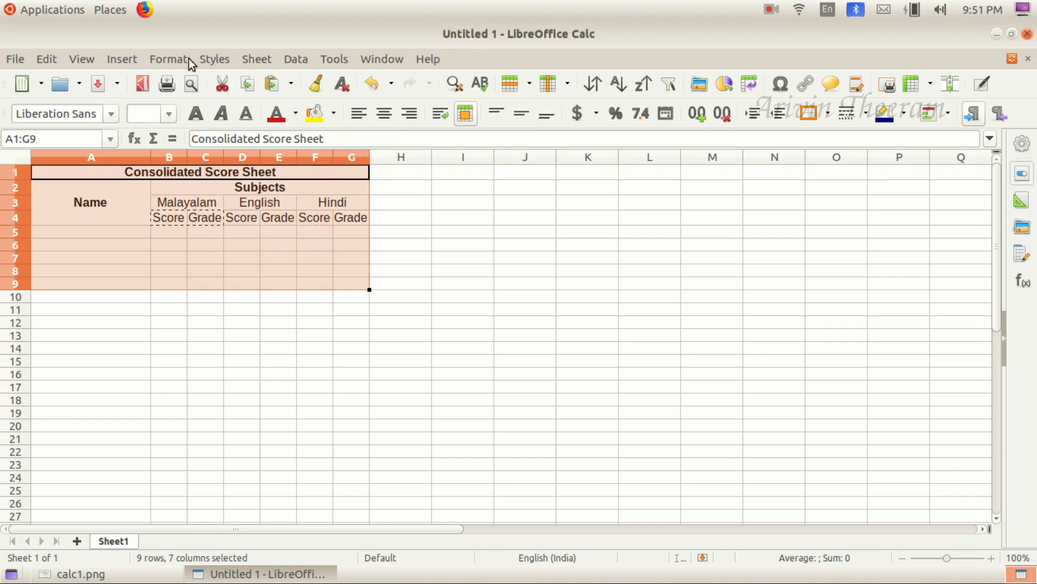
click(171, 59)
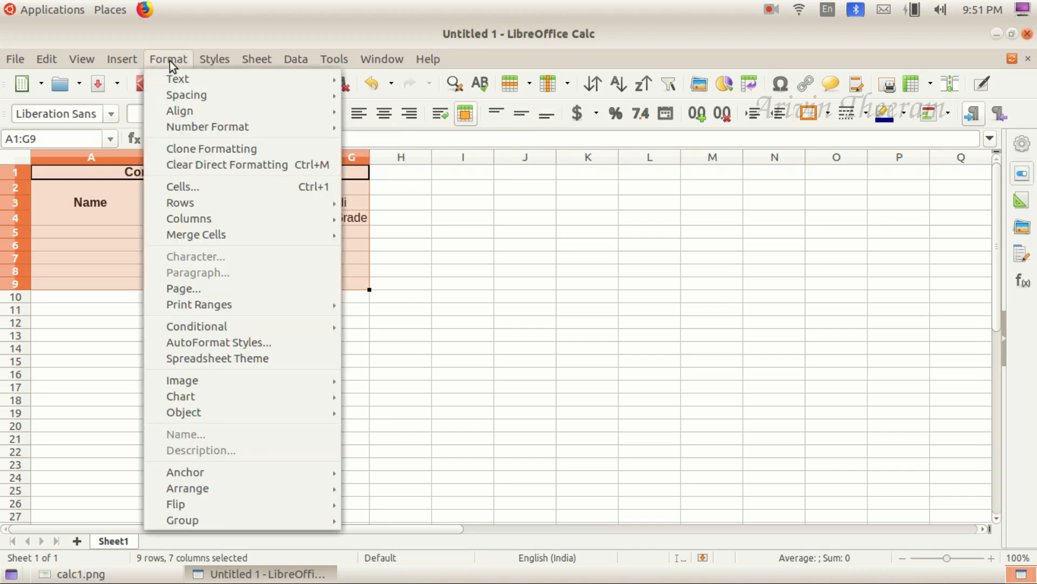
click(184, 181)
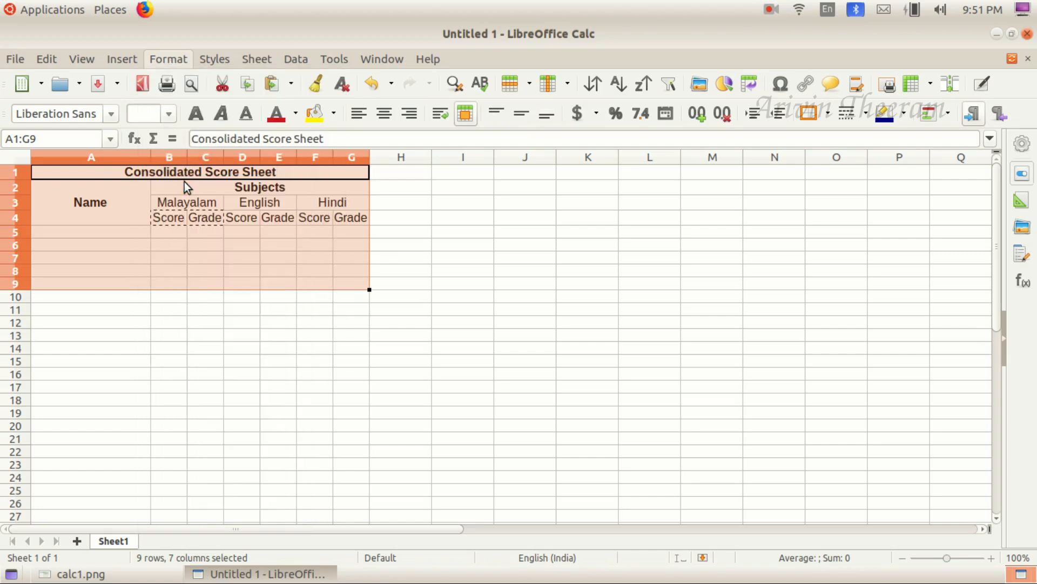
click(451, 135)
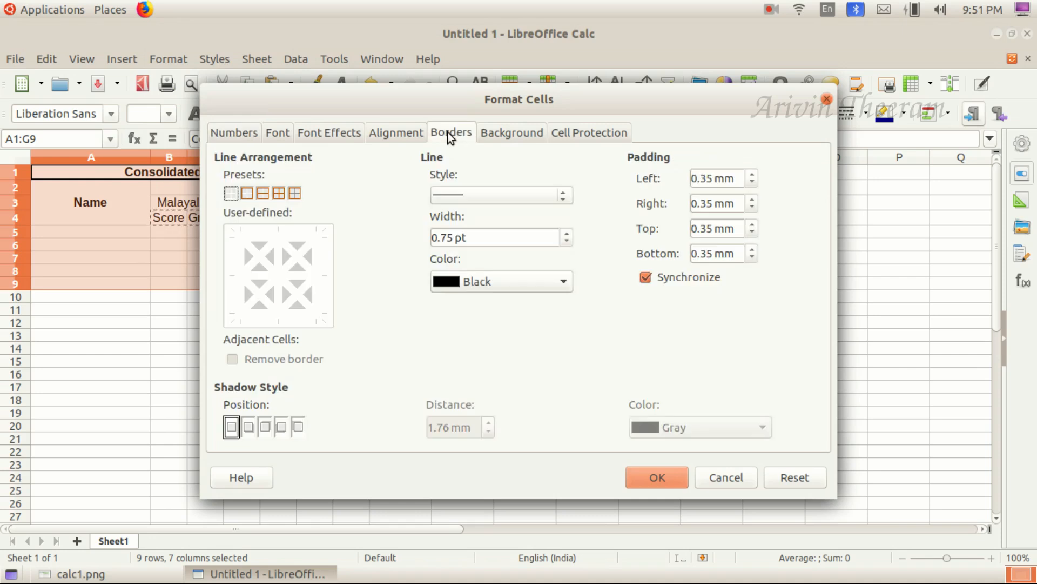
click(279, 194)
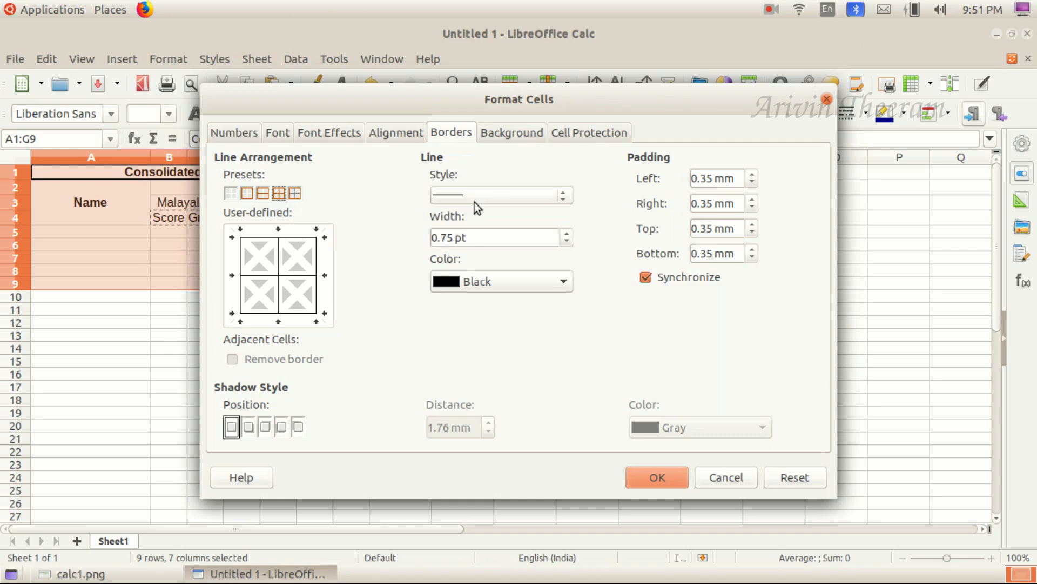
Choose a solid black line thicker than 0.75 pt for the table borders and apply the border formatting to A1:G9.
click(550, 196)
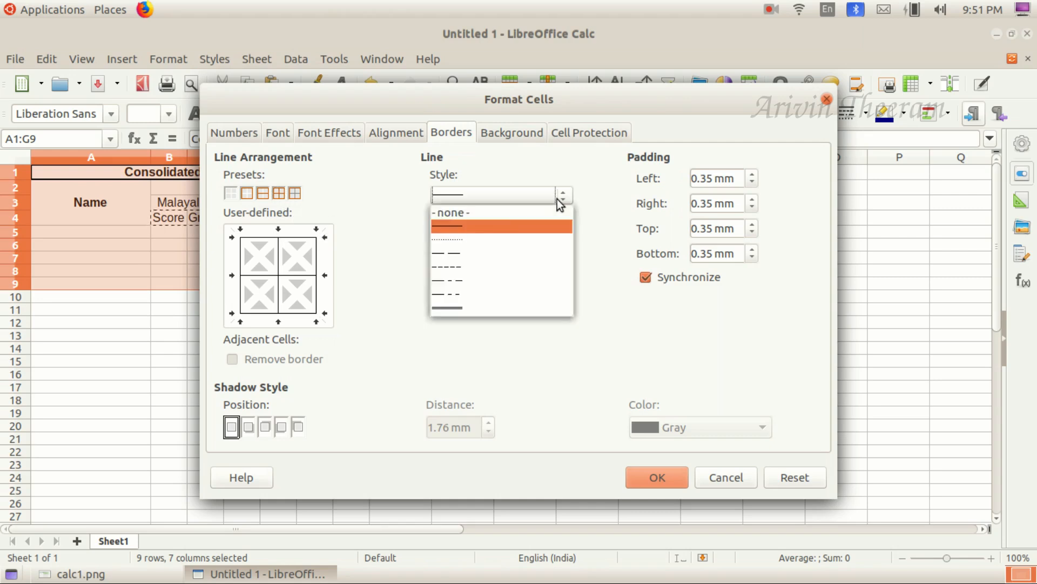
click(462, 226)
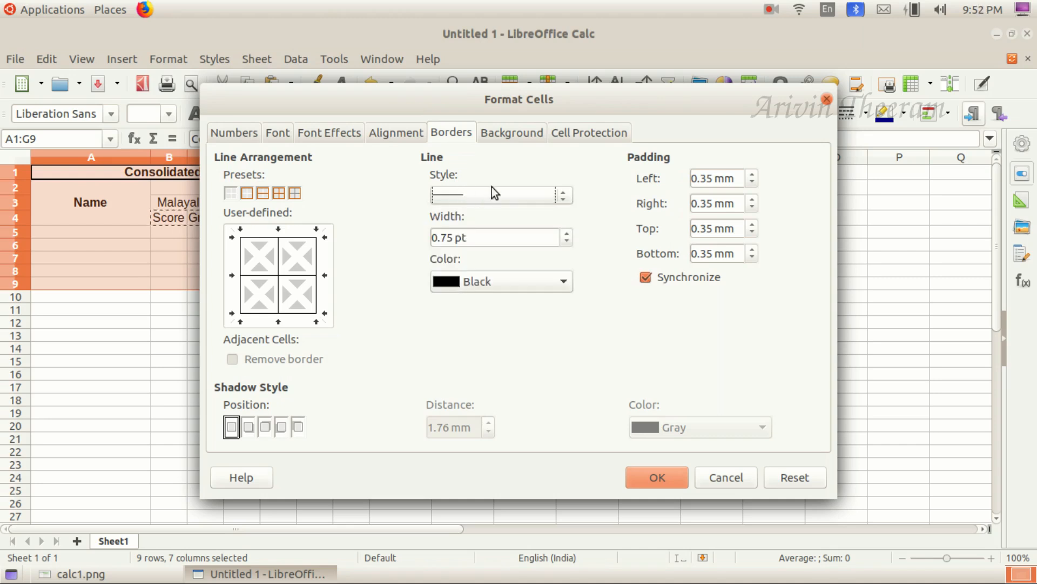
click(565, 236)
click(659, 477)
click(424, 323)
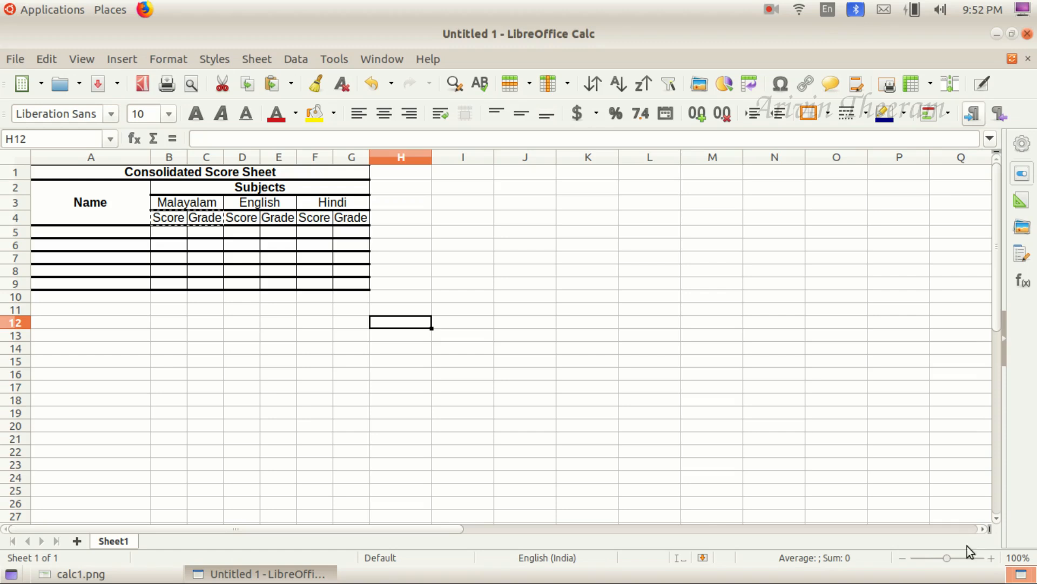
click(992, 559)
click(992, 559)
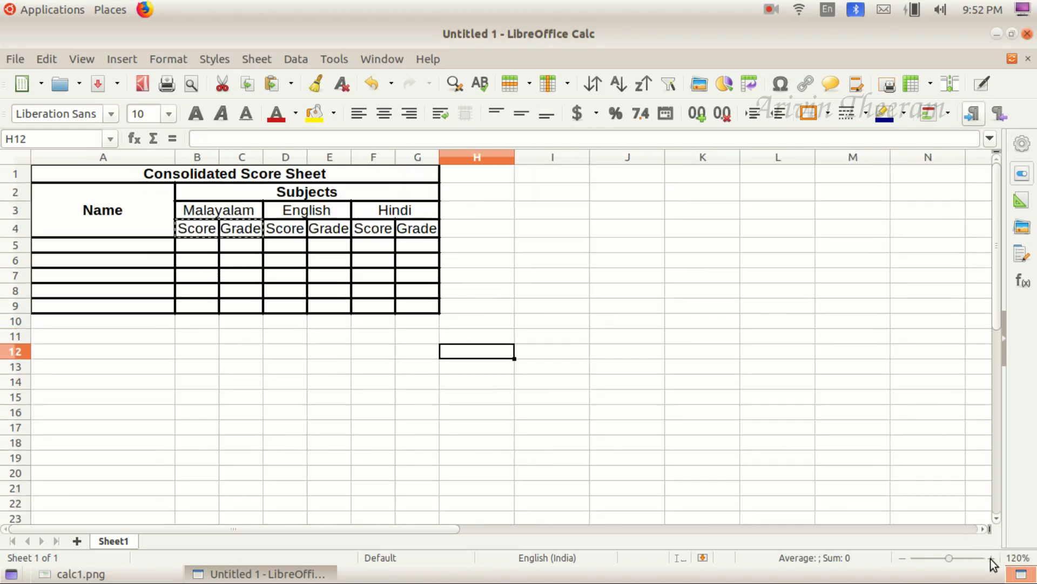
click(992, 559)
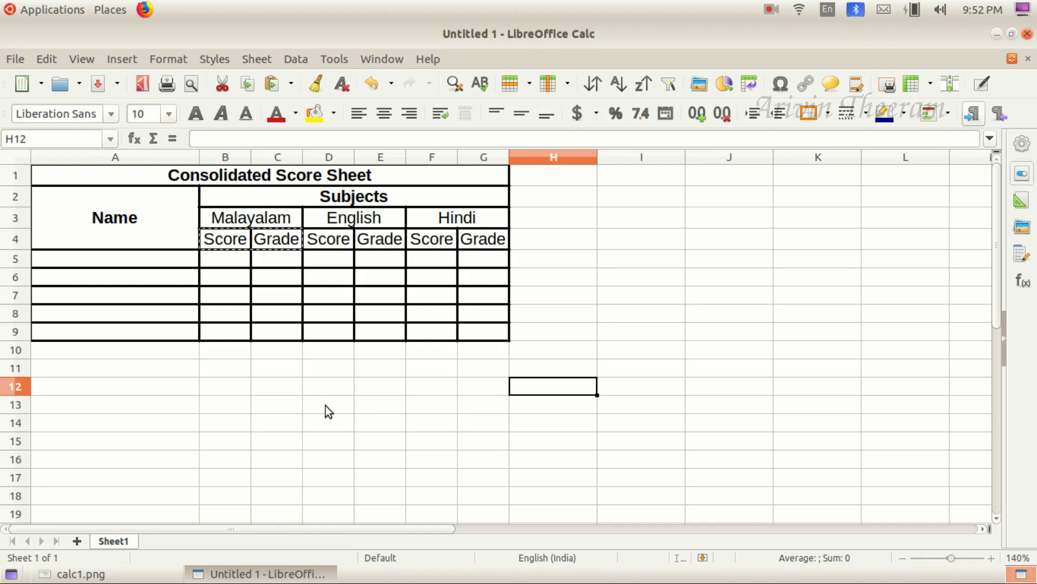
Fill the merged "Consolidated Score Sheet" title cell with a light blue background, following the calc1.png sample.
click(103, 573)
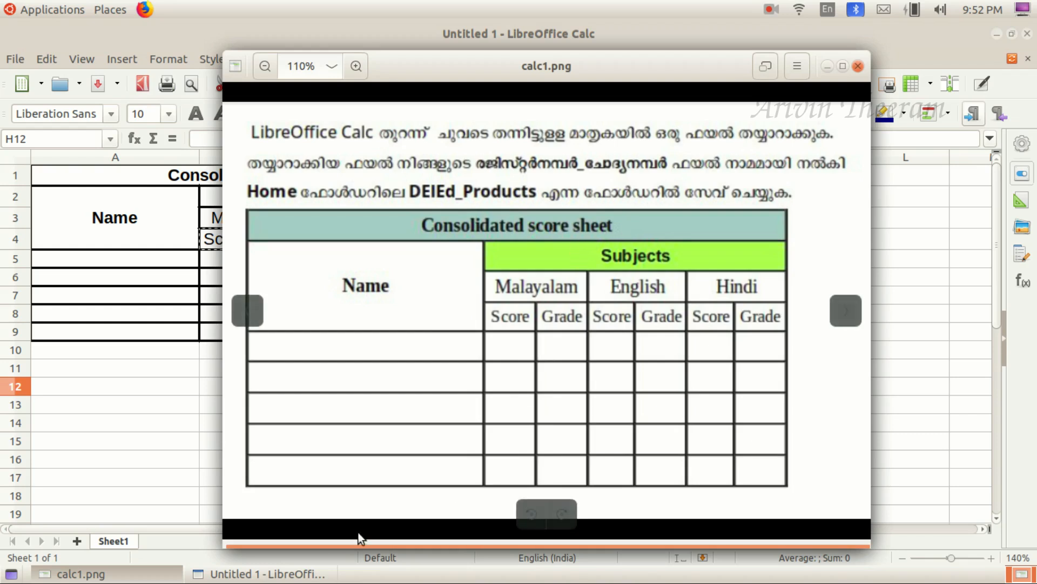
click(260, 574)
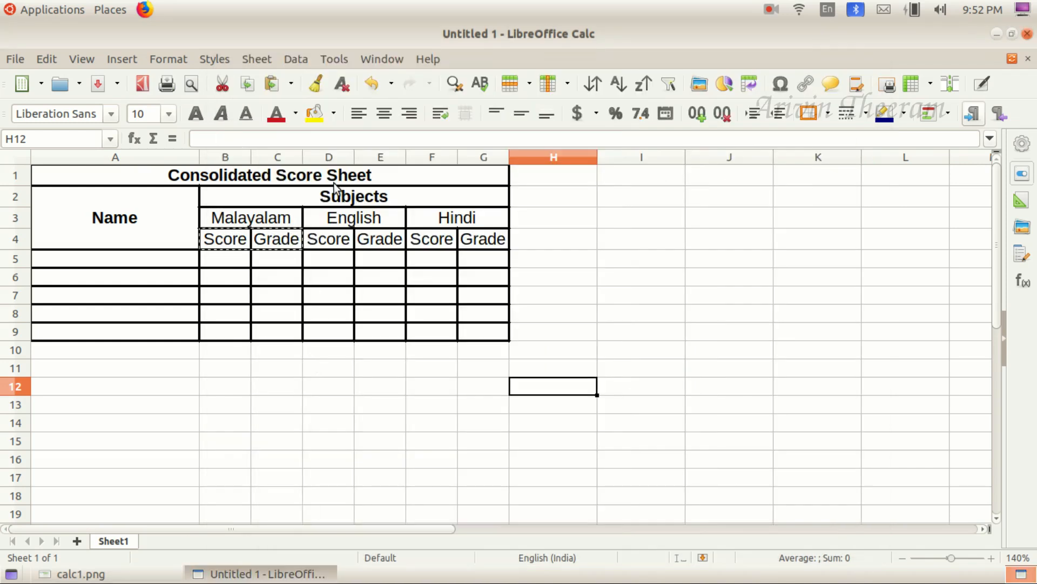
click(361, 178)
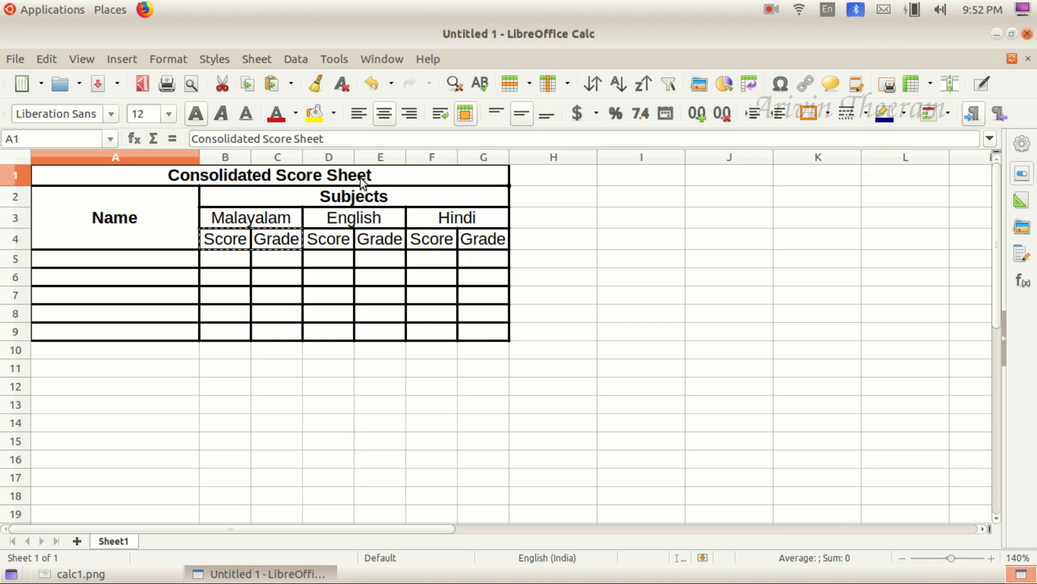
click(334, 114)
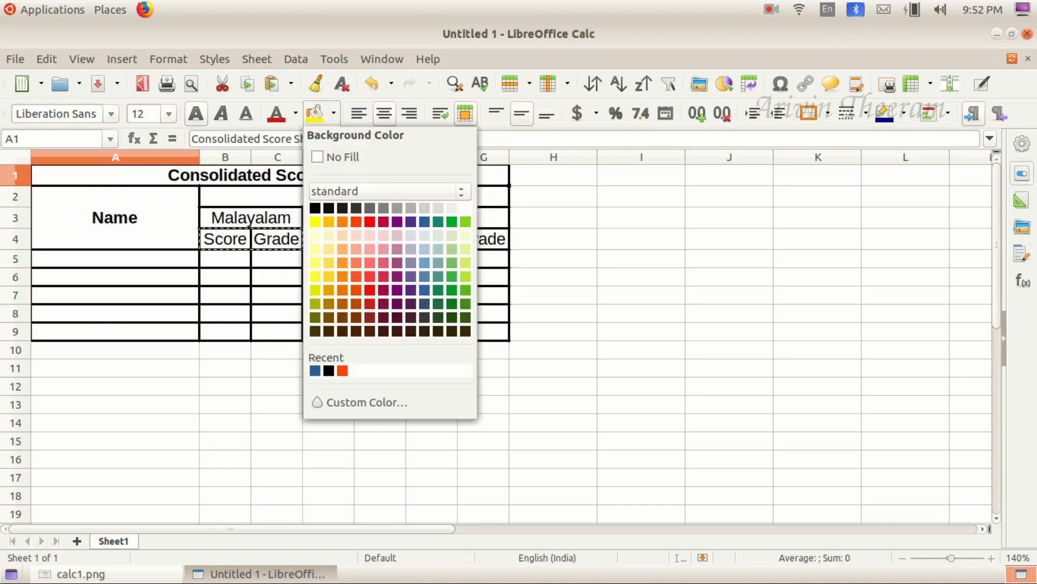
click(81, 574)
click(81, 574)
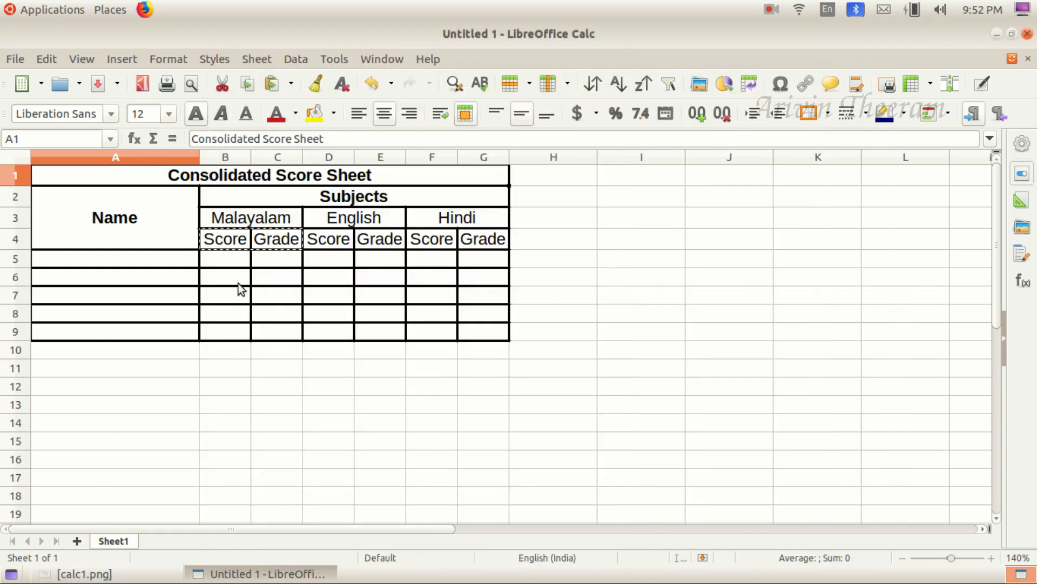
click(333, 114)
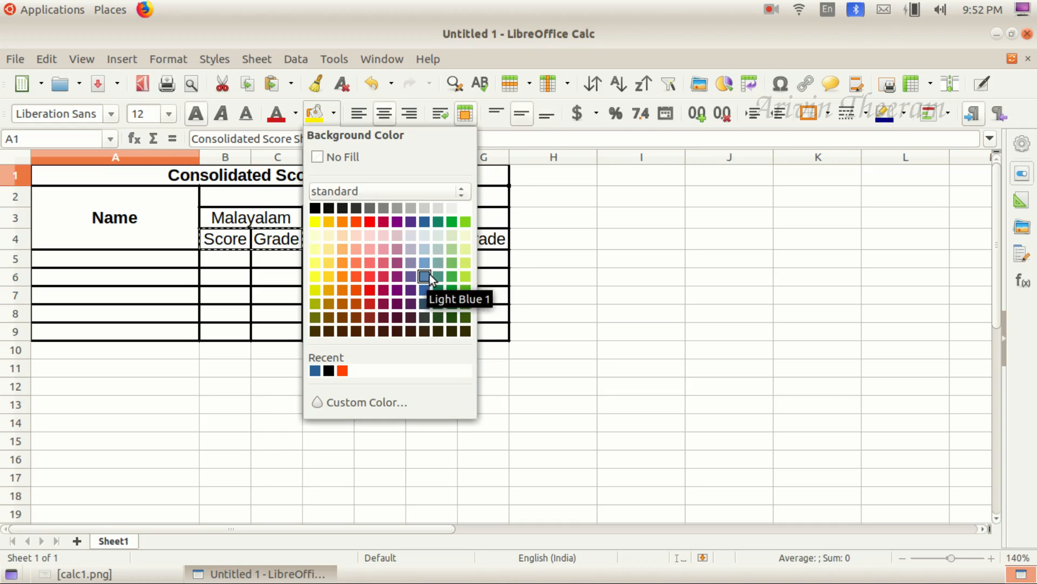
click(424, 275)
Compare with the calc1.png sample and fill the merged "Subjects" heading cell with a bright green background.
key(alt+Tab)
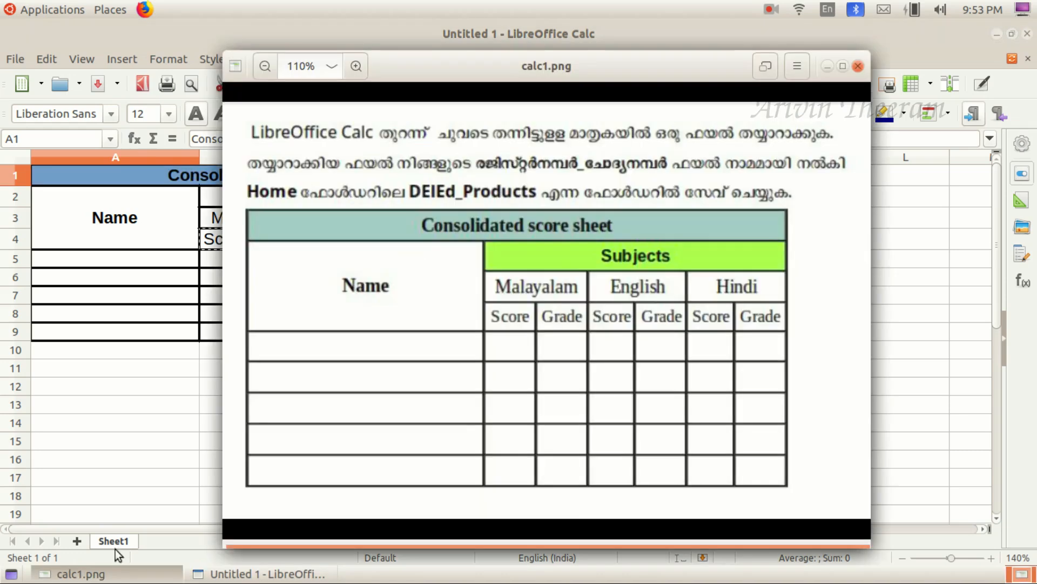
click(109, 573)
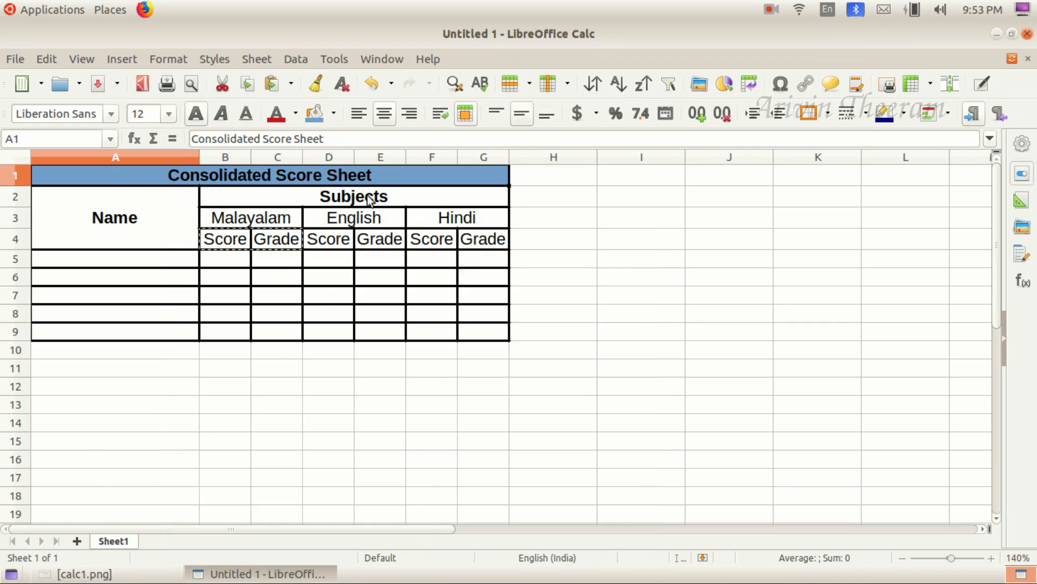
click(365, 193)
click(335, 118)
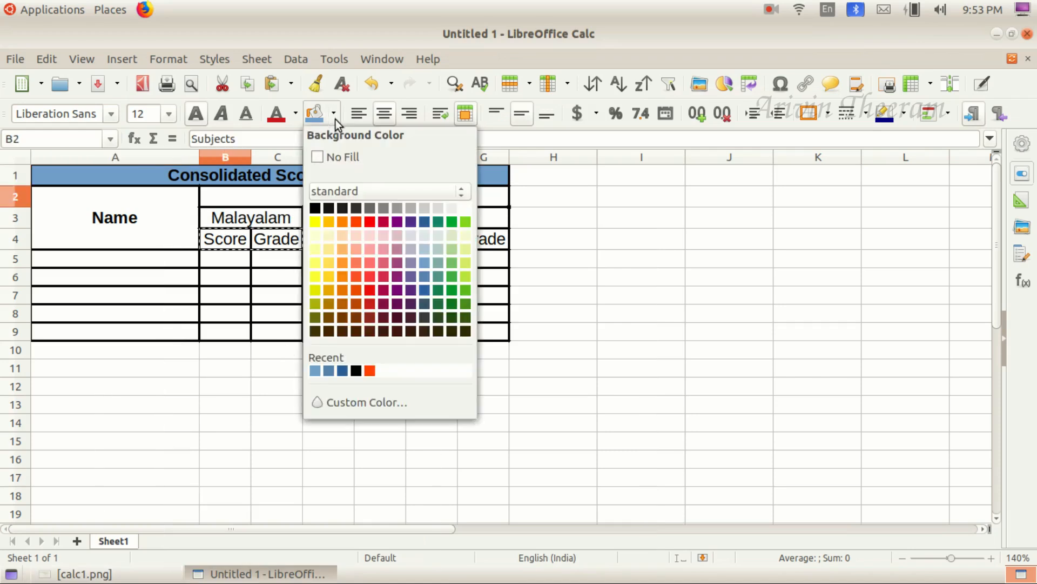
click(463, 224)
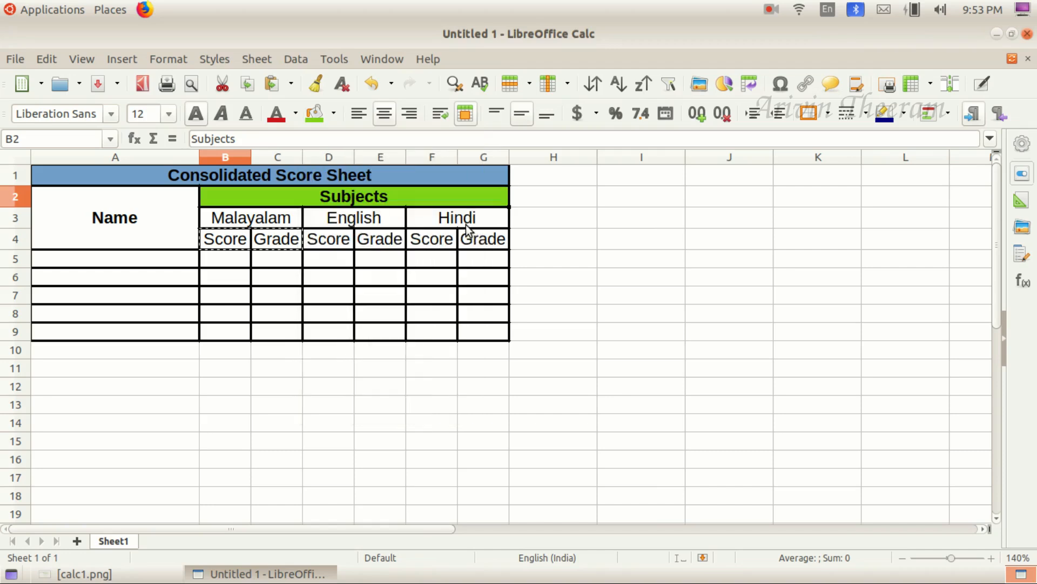
click(570, 223)
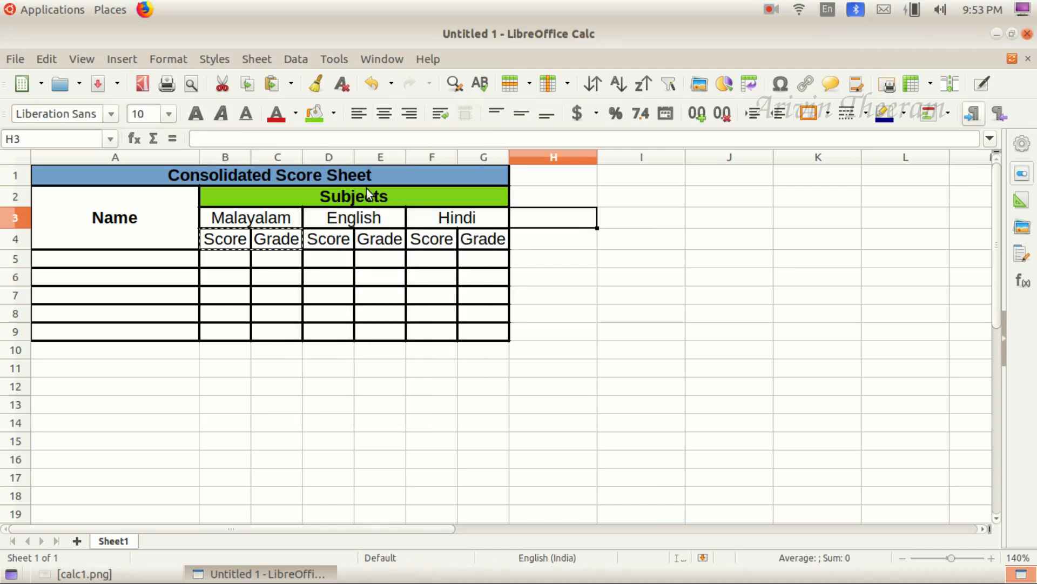
Save the spreadsheet in the DElEd_Products folder under deledexam2023, named with the register number followed by "_q2".
click(81, 573)
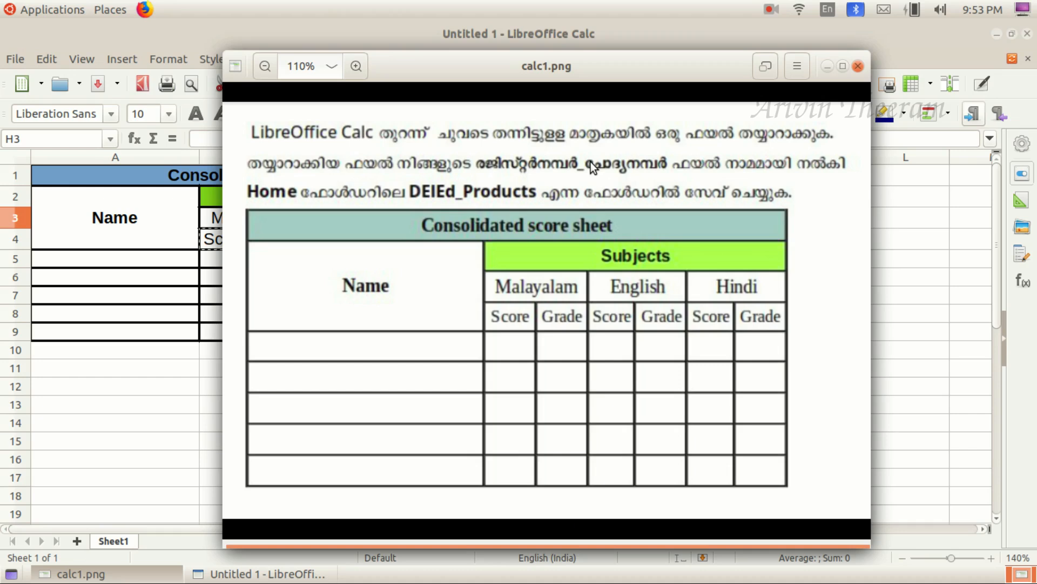
click(135, 575)
click(15, 58)
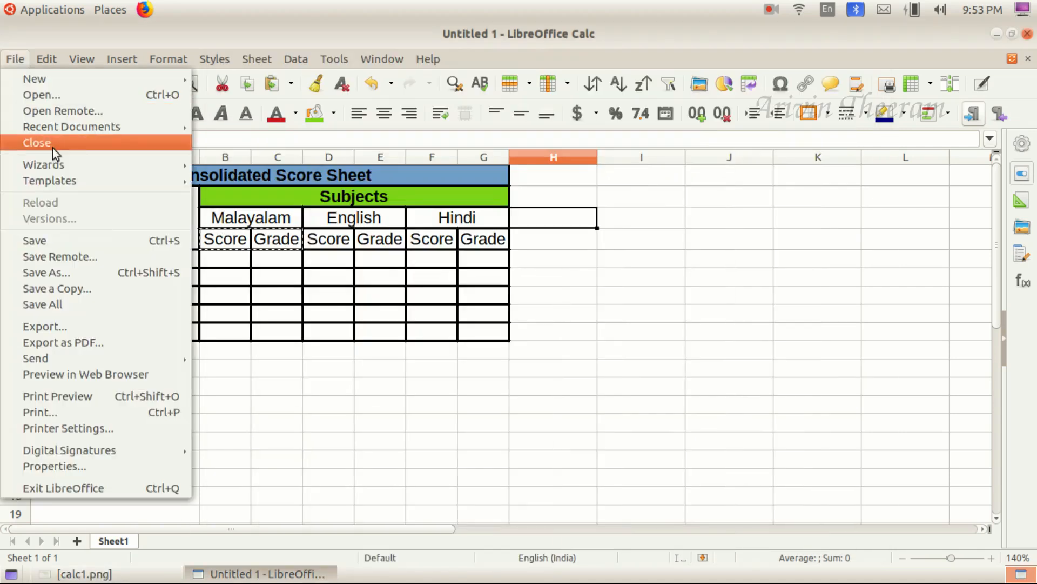
click(73, 245)
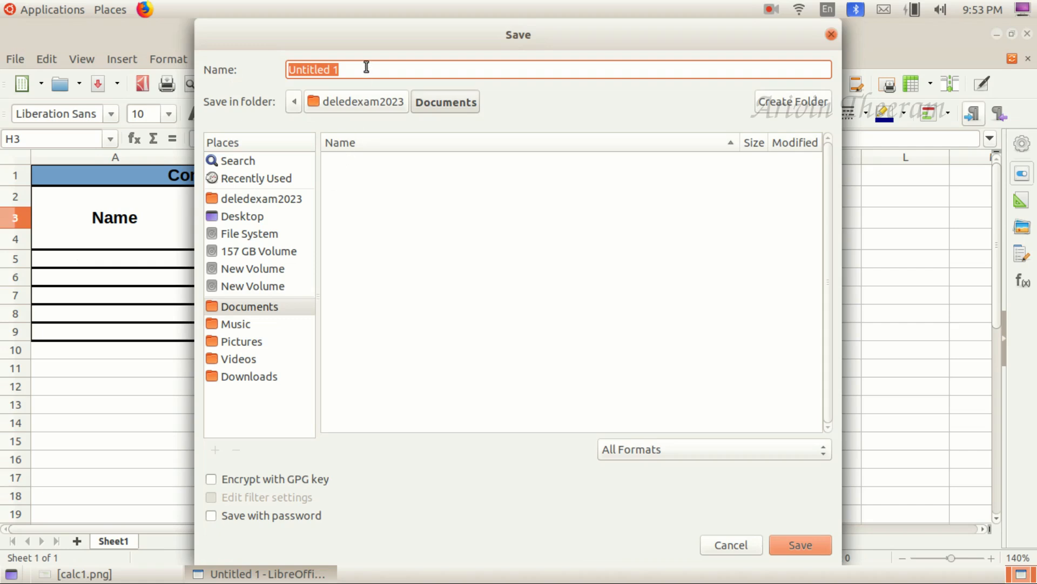
click(251, 198)
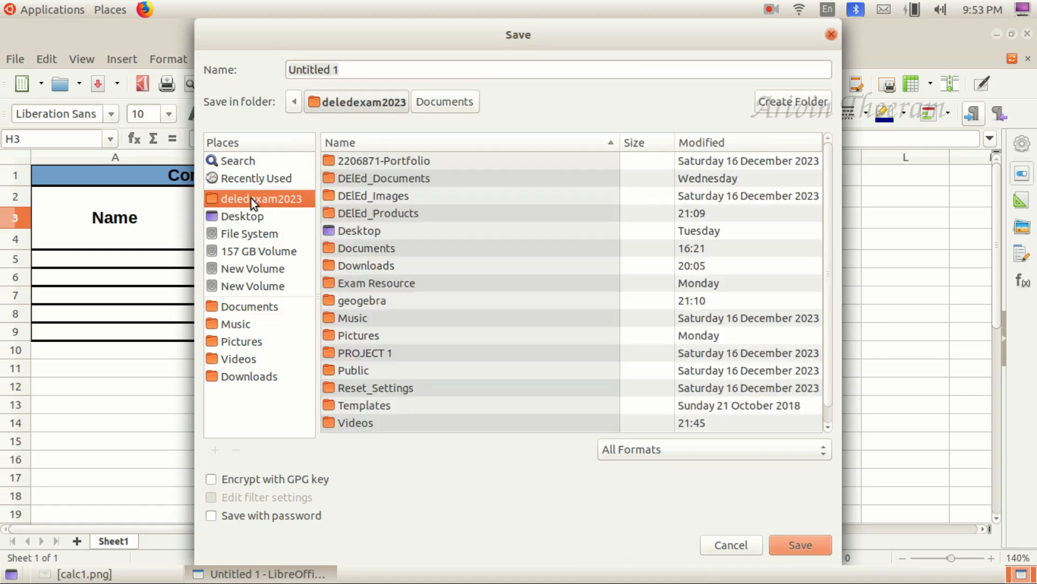
double_click(401, 213)
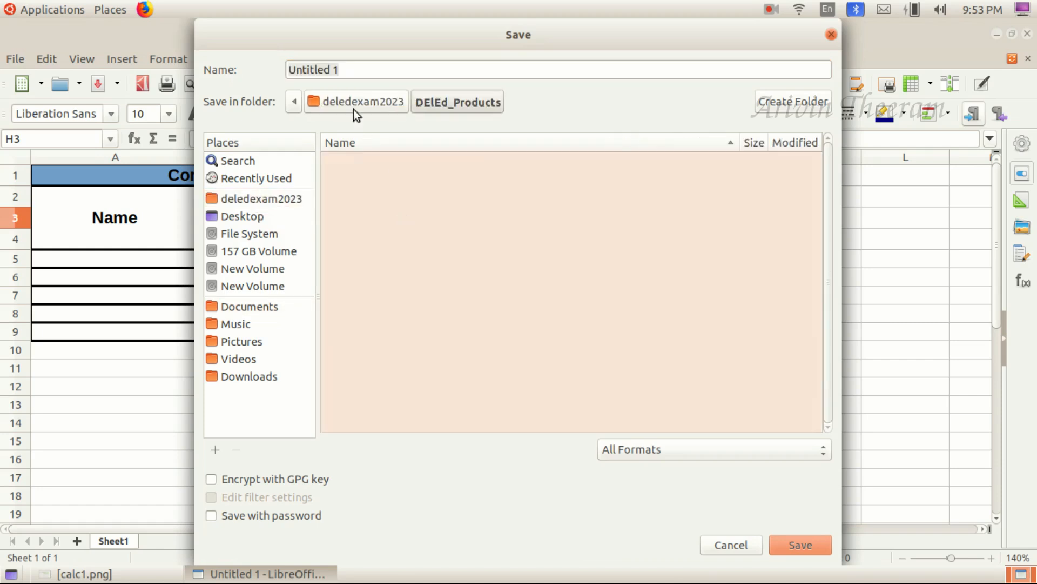
click(349, 69)
text(2)
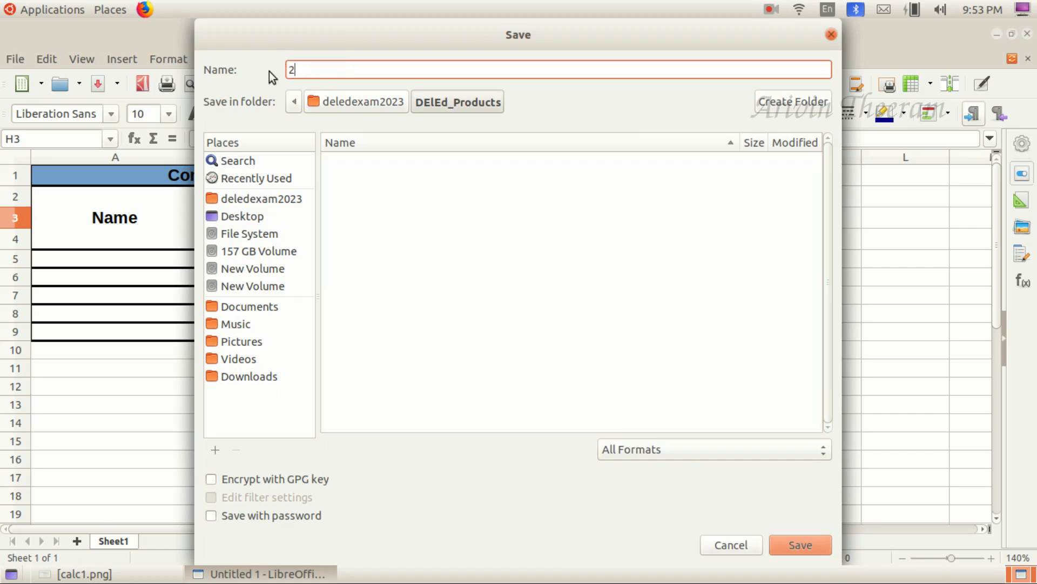
text(02356_q2)
click(793, 542)
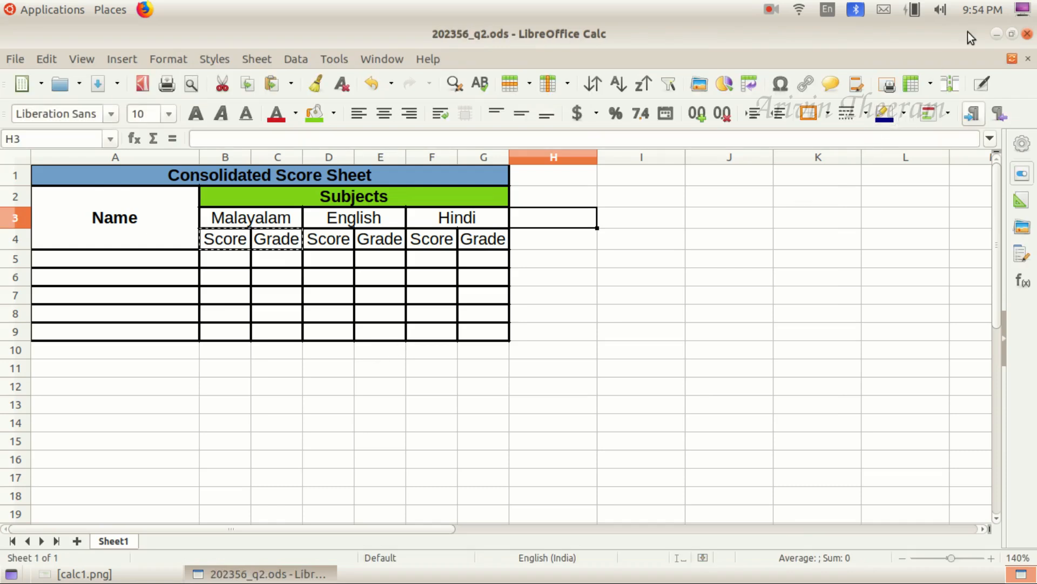
Check the DElEd_Products folder in Home for the saved spreadsheet and view the calc1.png question again.
click(994, 31)
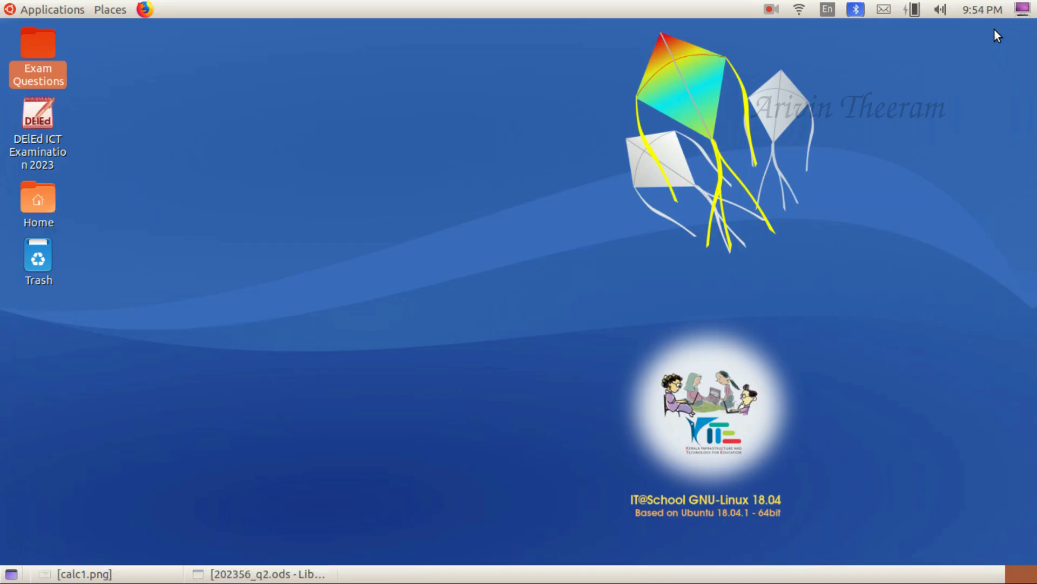
double_click(43, 193)
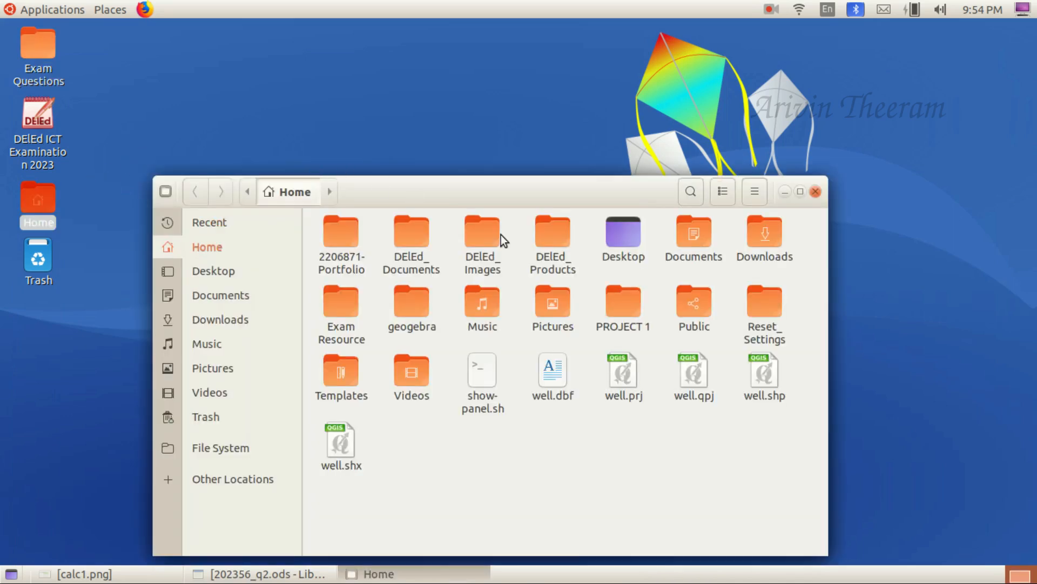
double_click(546, 245)
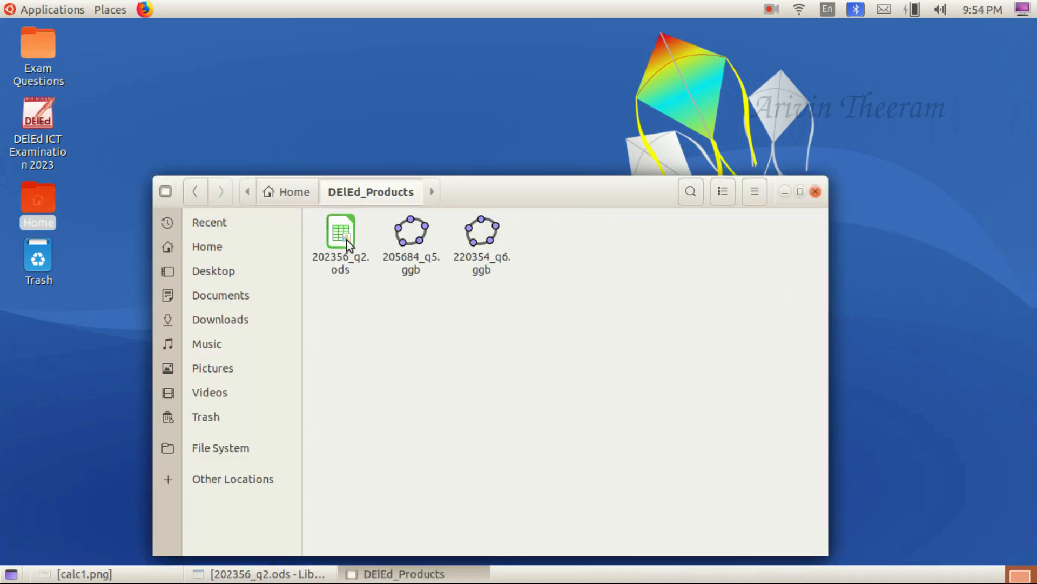
click(347, 240)
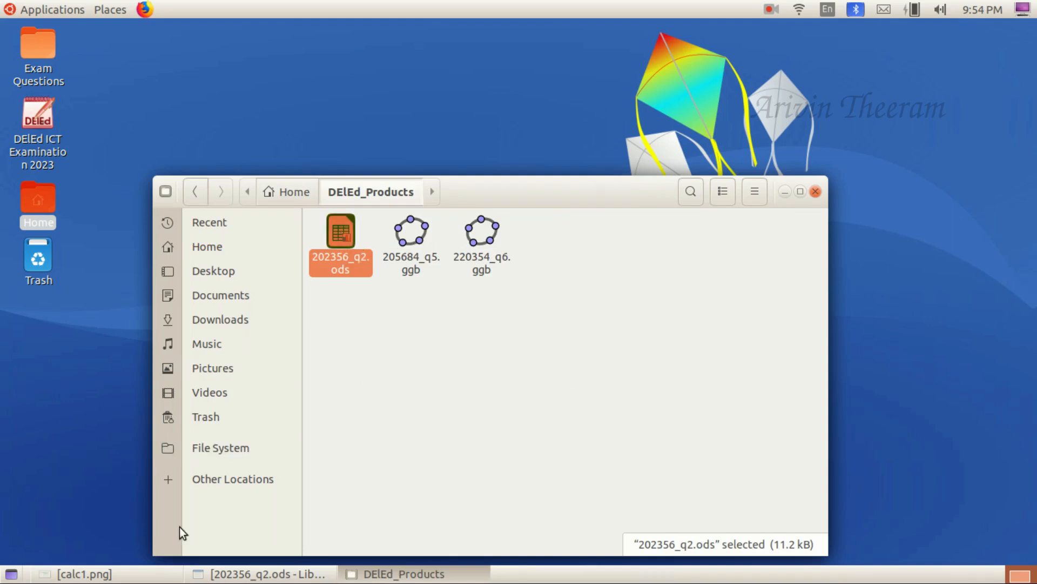
click(108, 573)
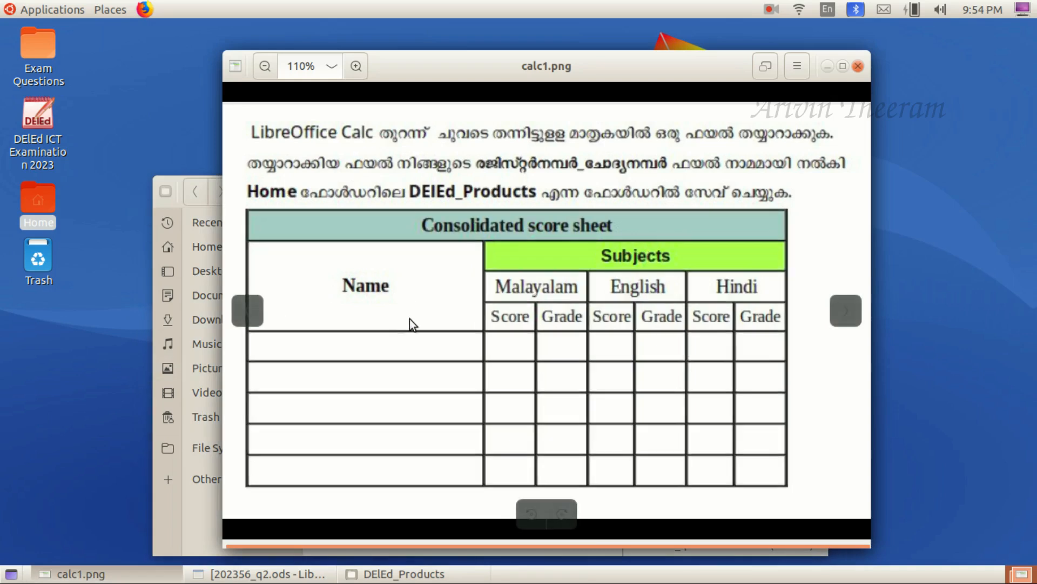
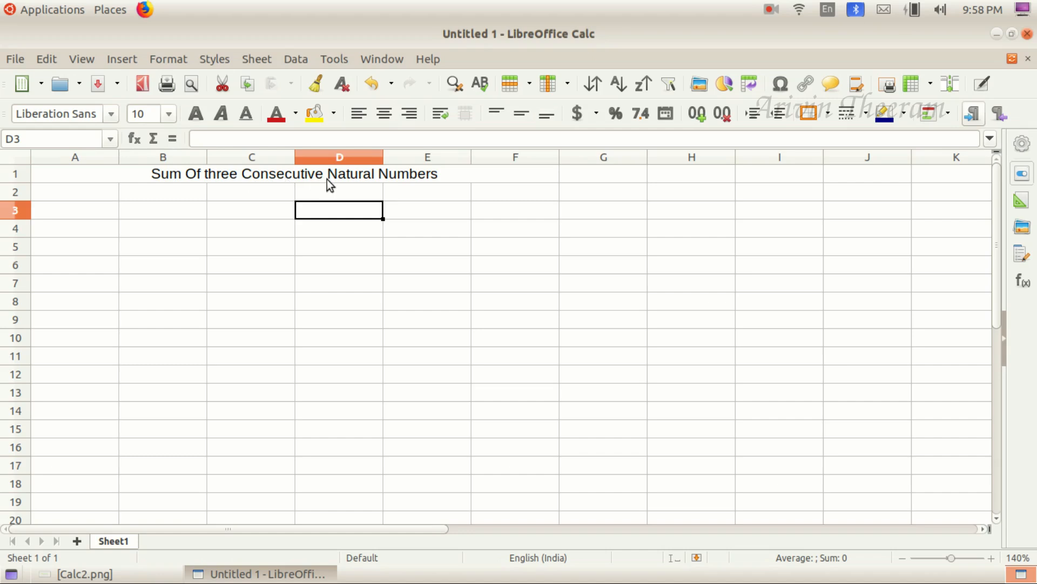
Enter the heading "Group" in cell A2, following the Calc2.png sample table.
key(ctrl+Home)
click(81, 573)
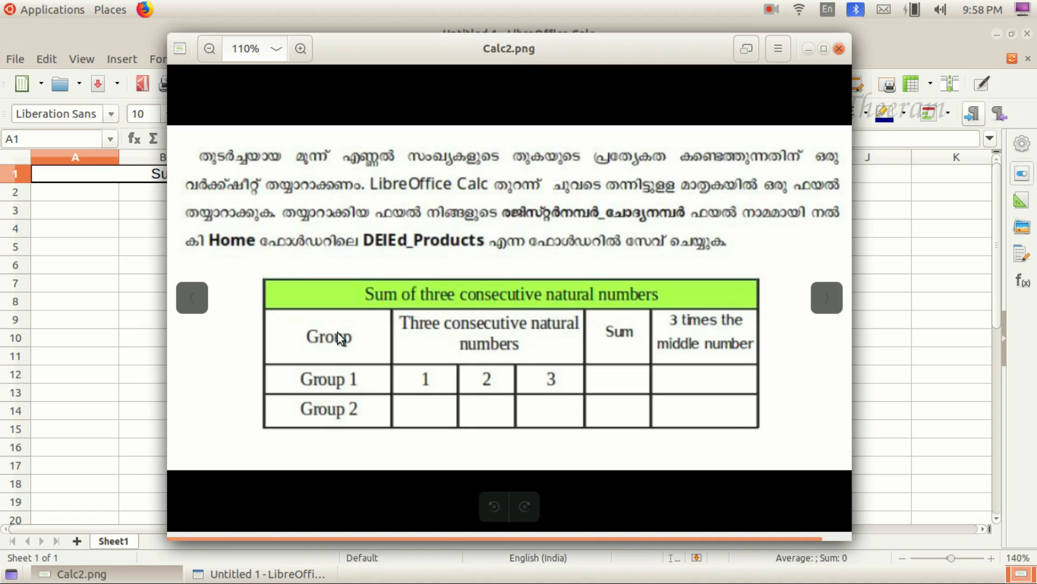
click(120, 573)
click(92, 187)
text(Group)
Merge and centre cells B2:D2 and enter the heading "Three consecutive Natural Numbers" in the merged cell.
click(111, 573)
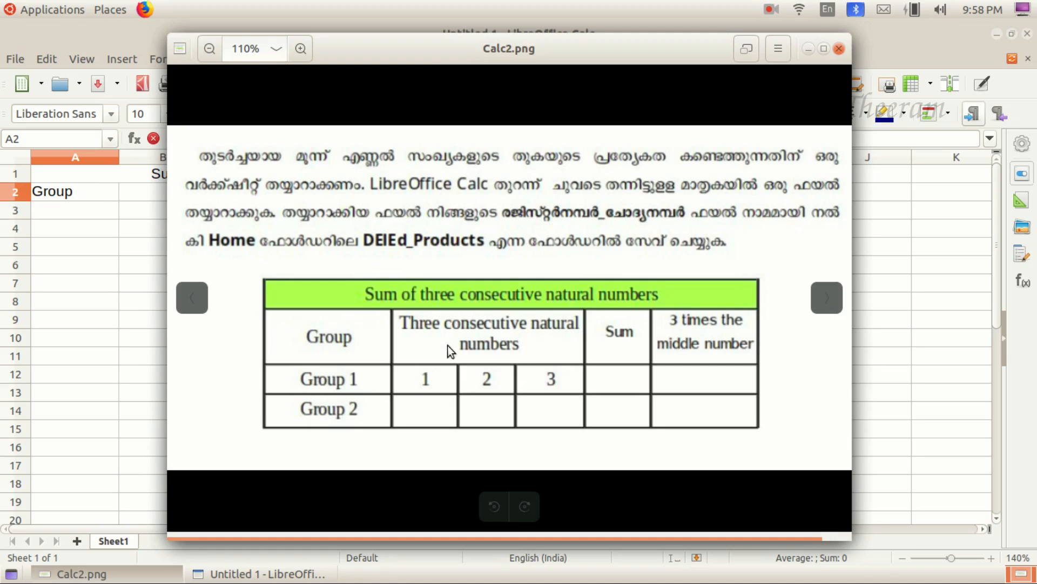
click(108, 573)
drag(154, 194, 302, 192)
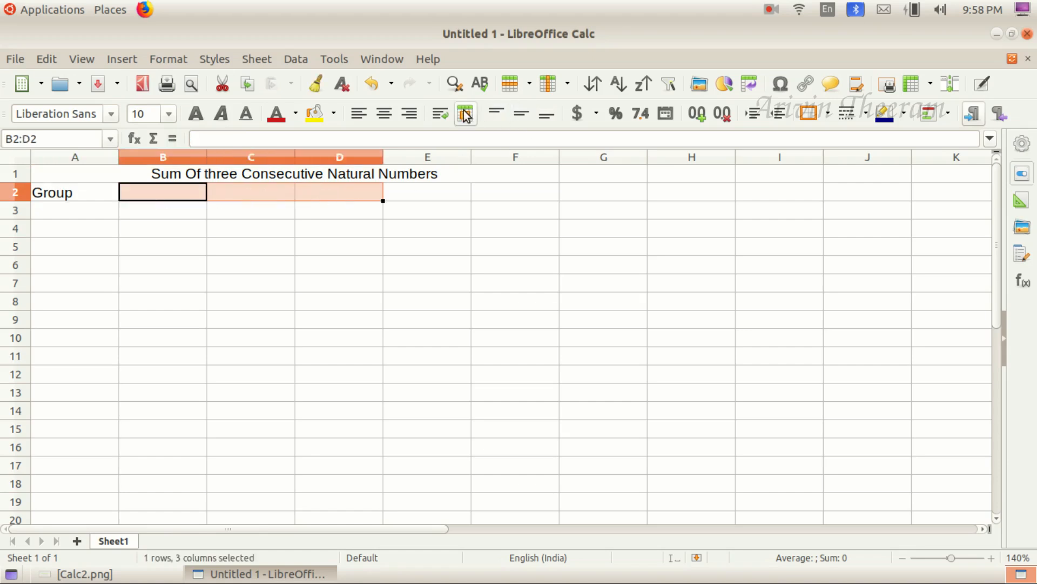
click(465, 113)
click(81, 574)
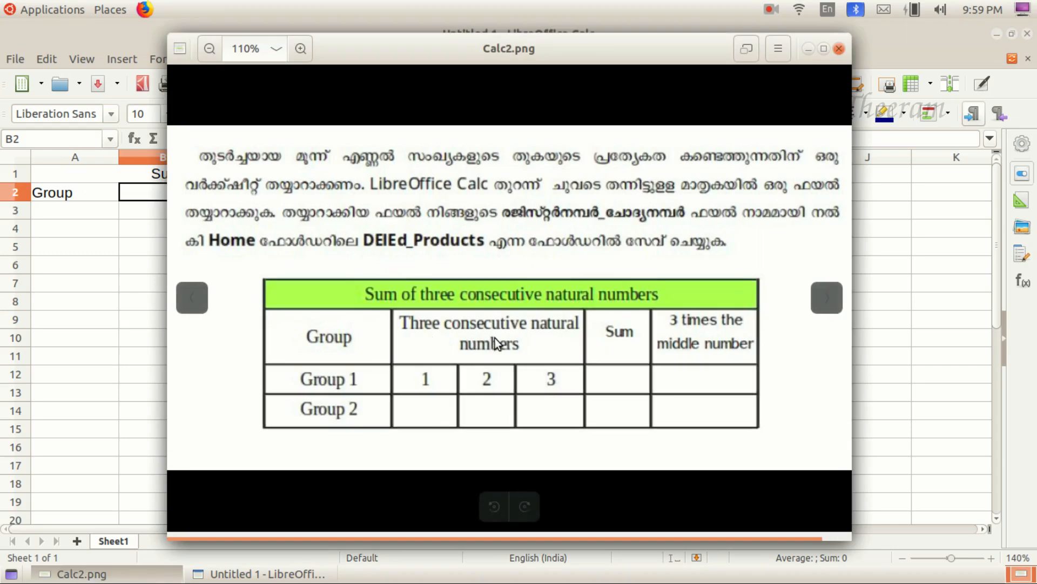
click(81, 573)
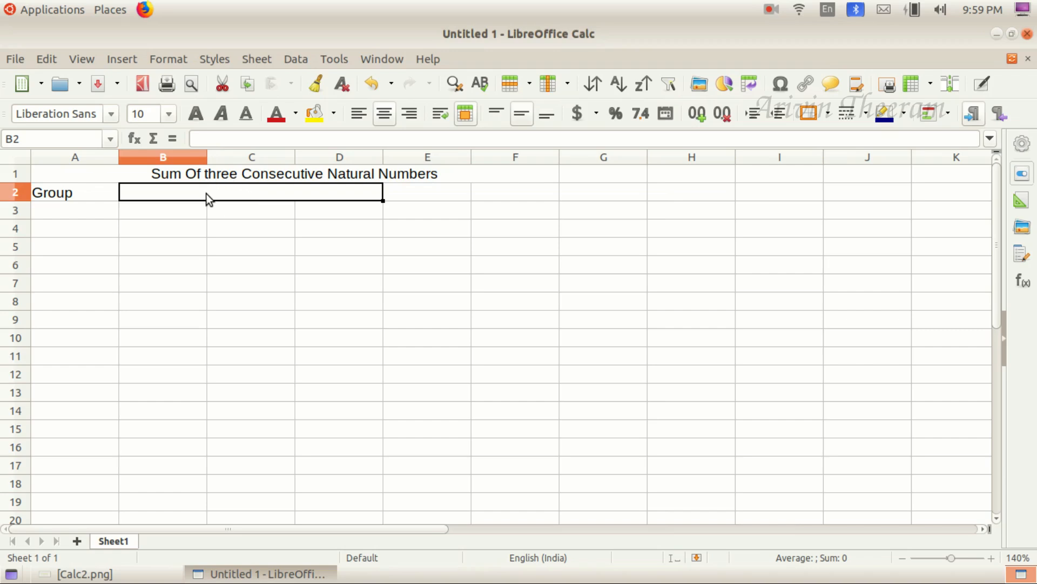
text(Three c)
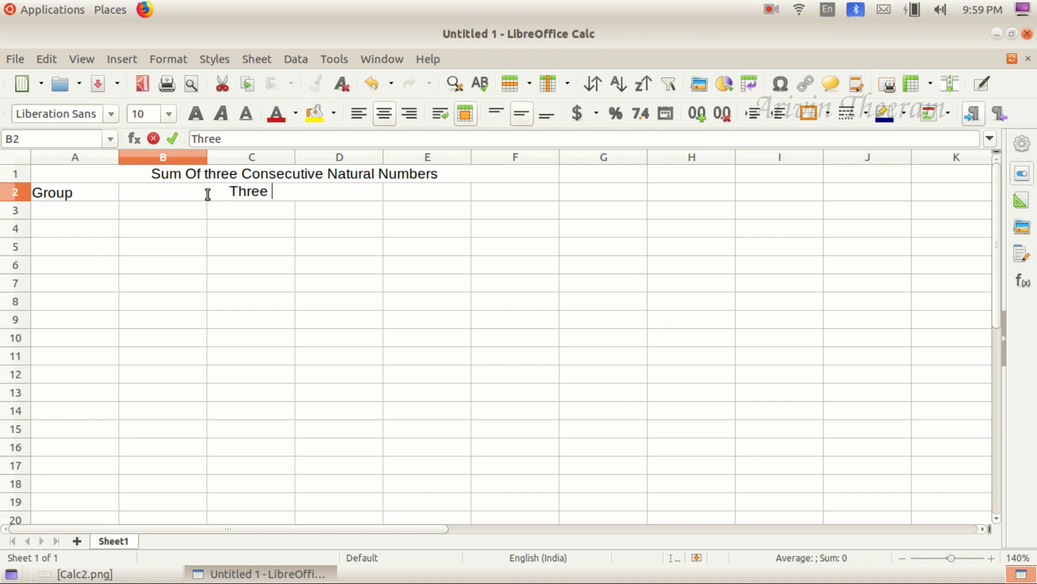
text(onsecutive Natural Numbers)
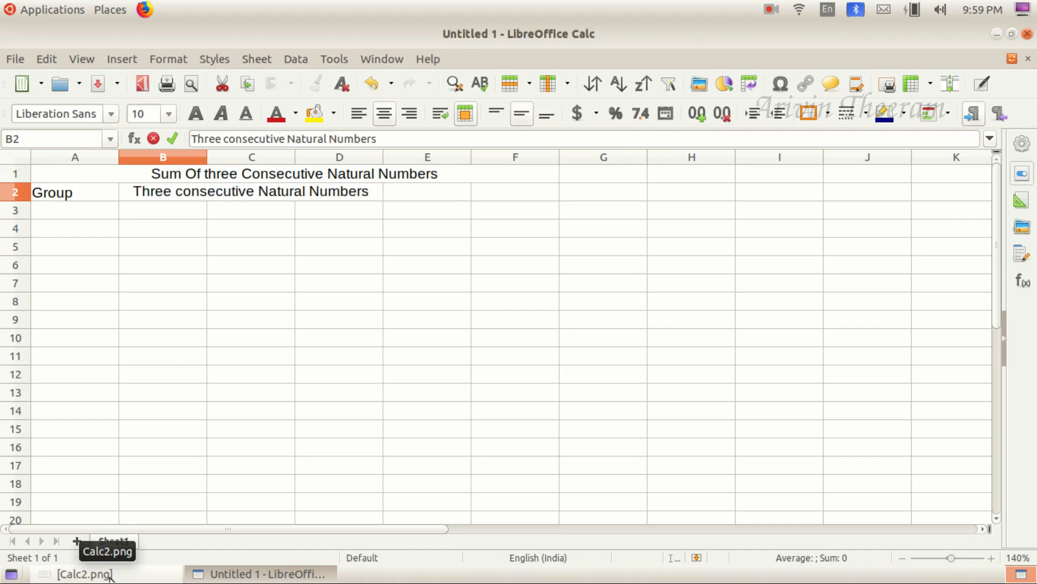
click(251, 206)
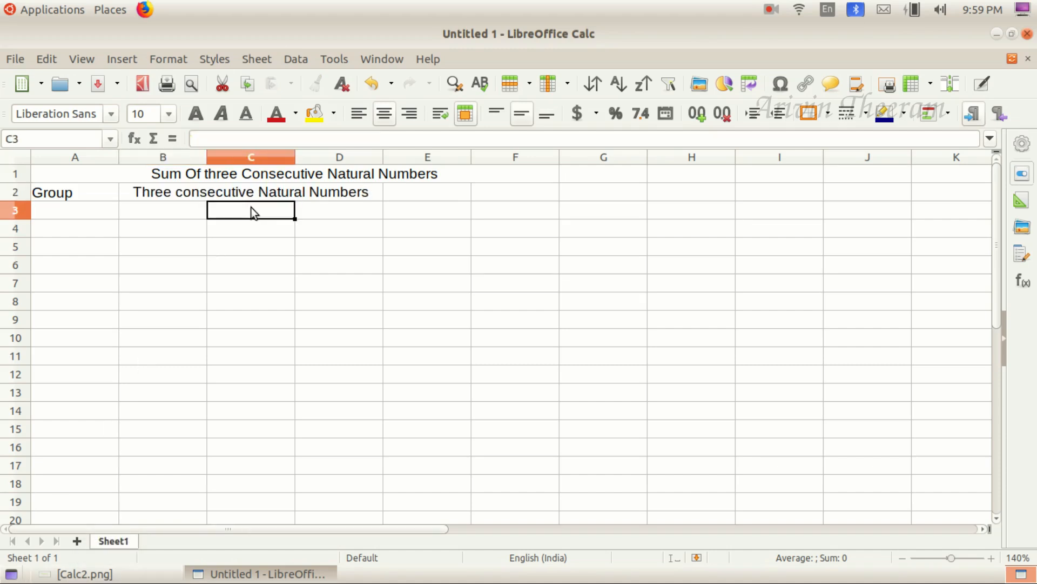
Enter the heading "Sum" in cell E2, following the Calc2.png sample table.
click(211, 573)
click(260, 573)
click(168, 573)
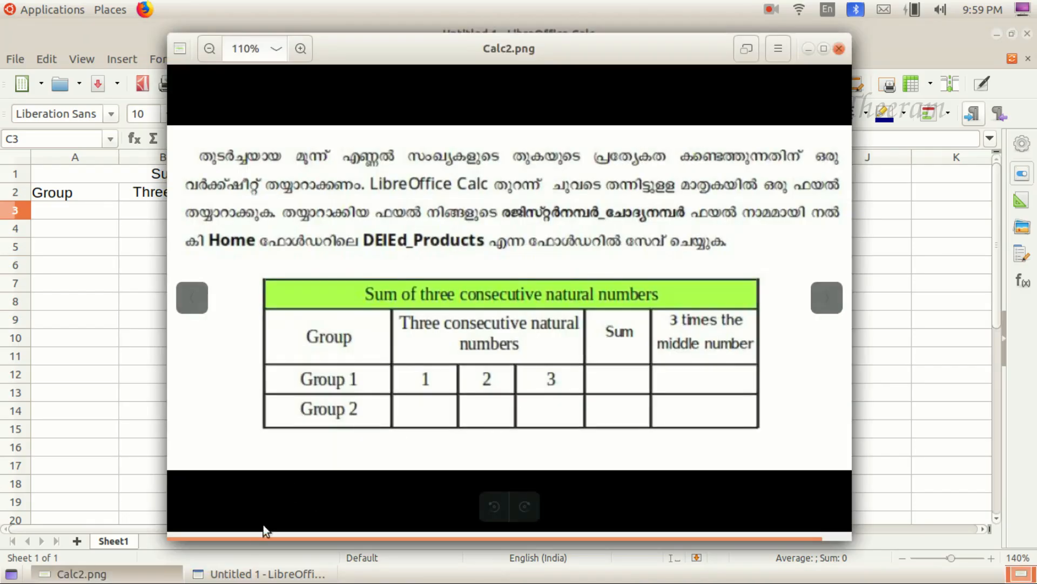
click(102, 573)
click(330, 217)
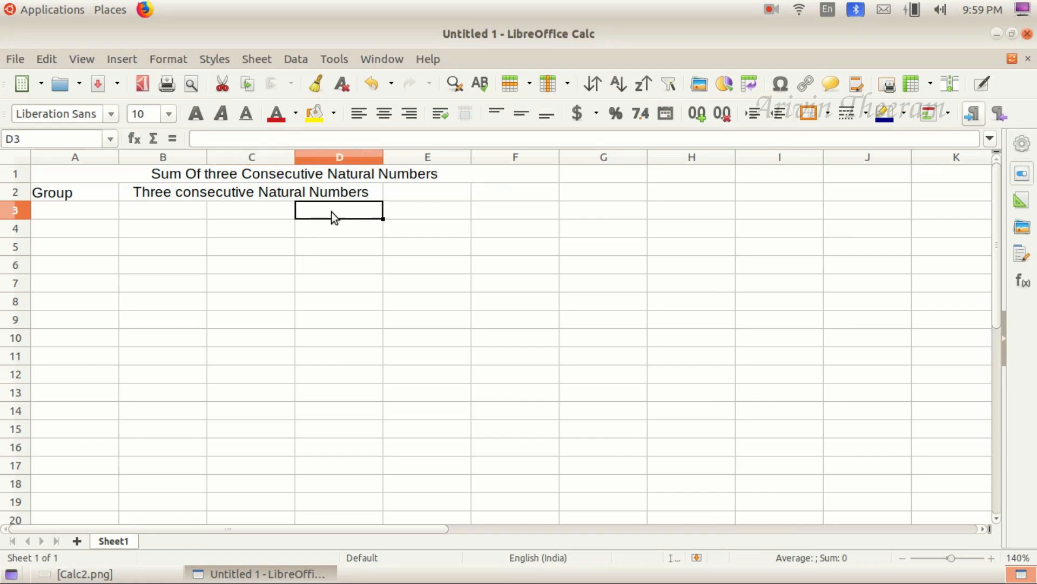
click(435, 190)
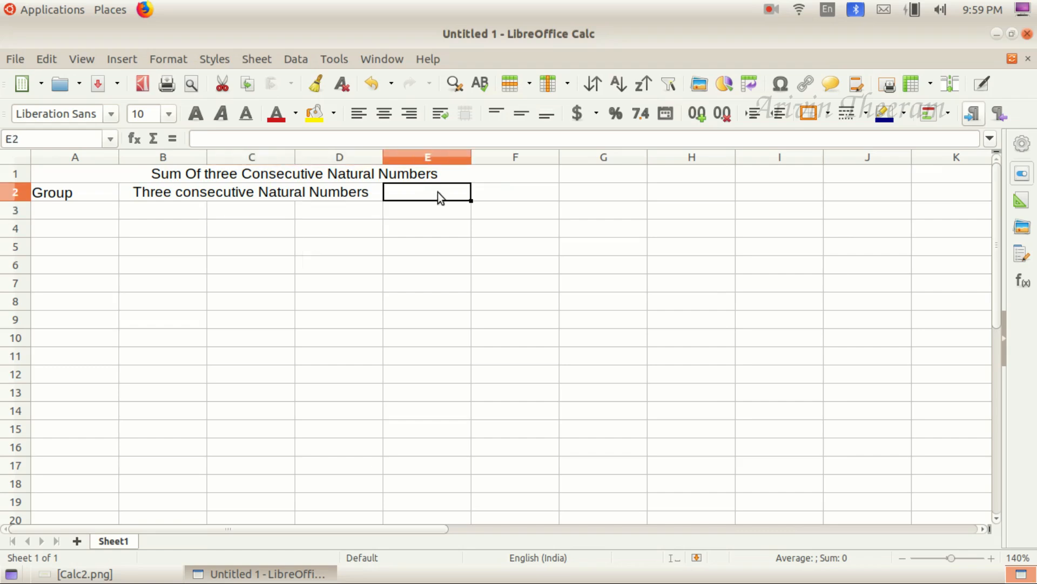
text(Sum)
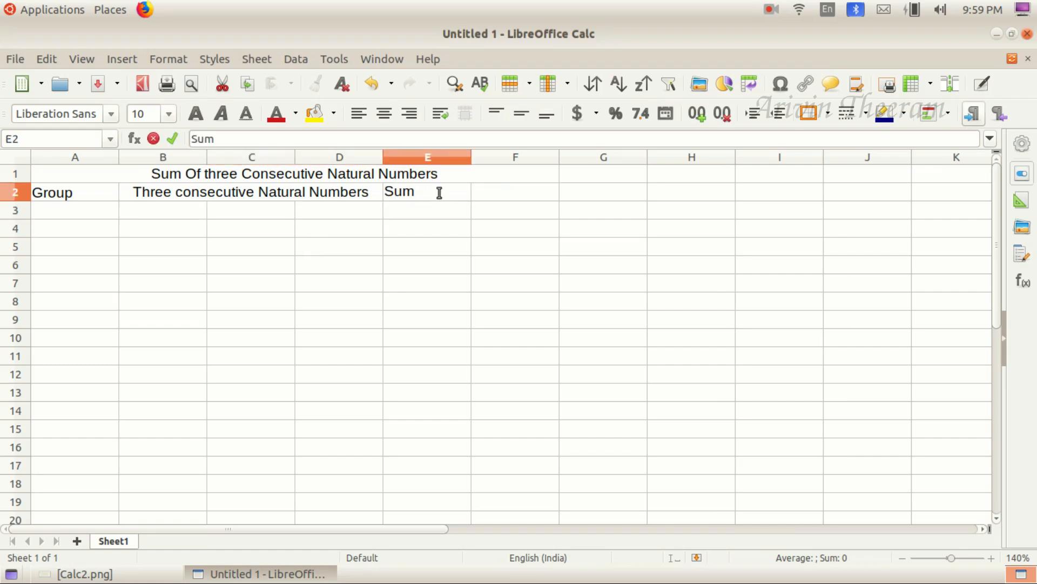
text(()
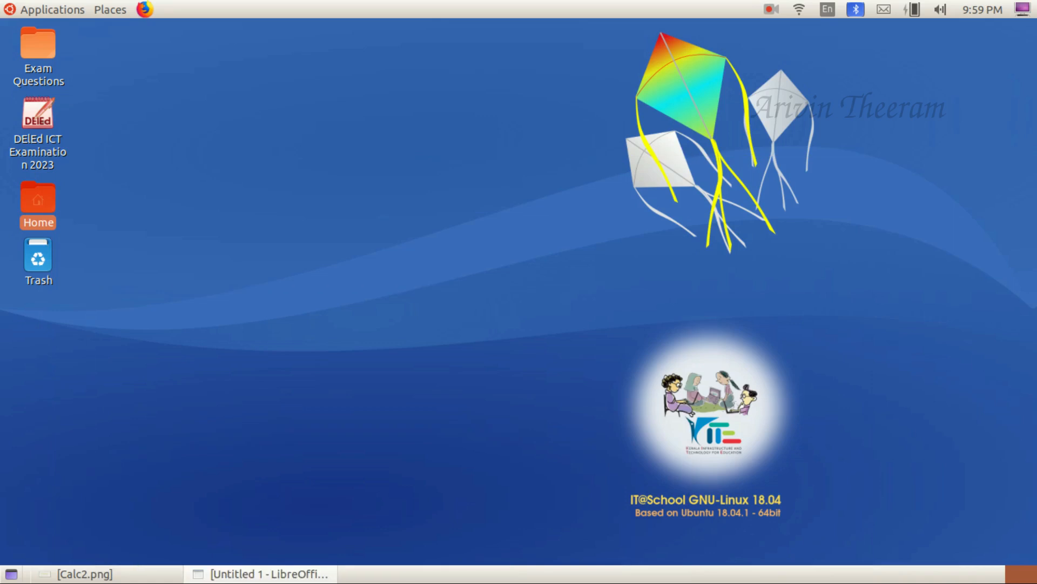
Check the last column heading in Calc2.png and enter "3 times the middle number" in cell F2.
click(85, 573)
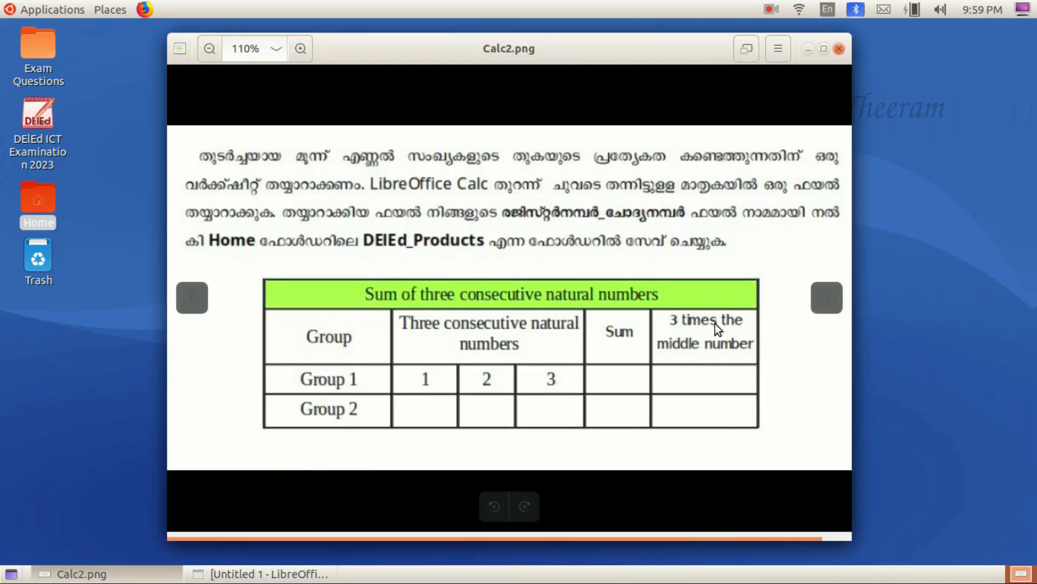
click(79, 574)
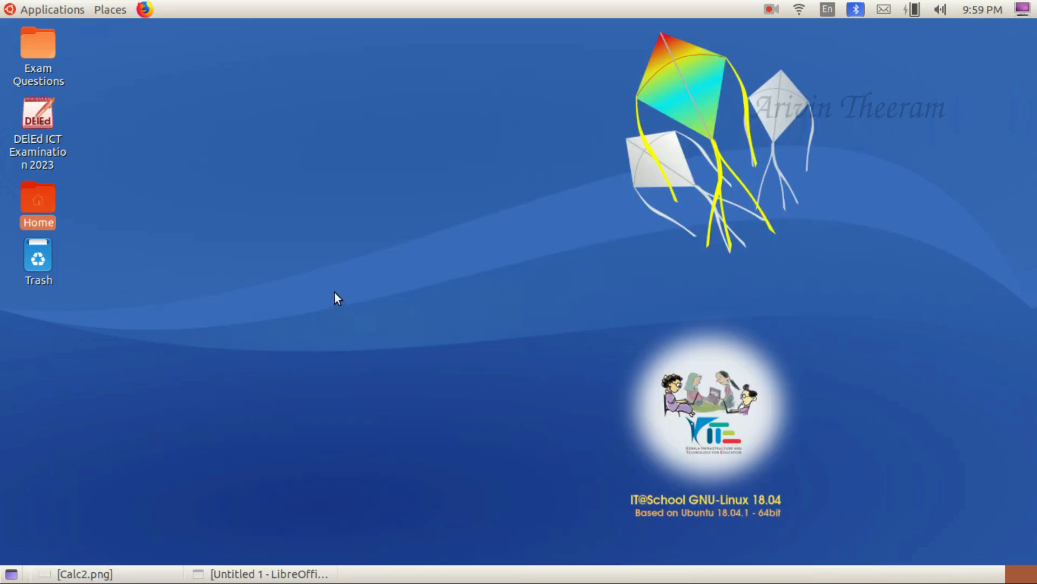
click(234, 573)
click(487, 192)
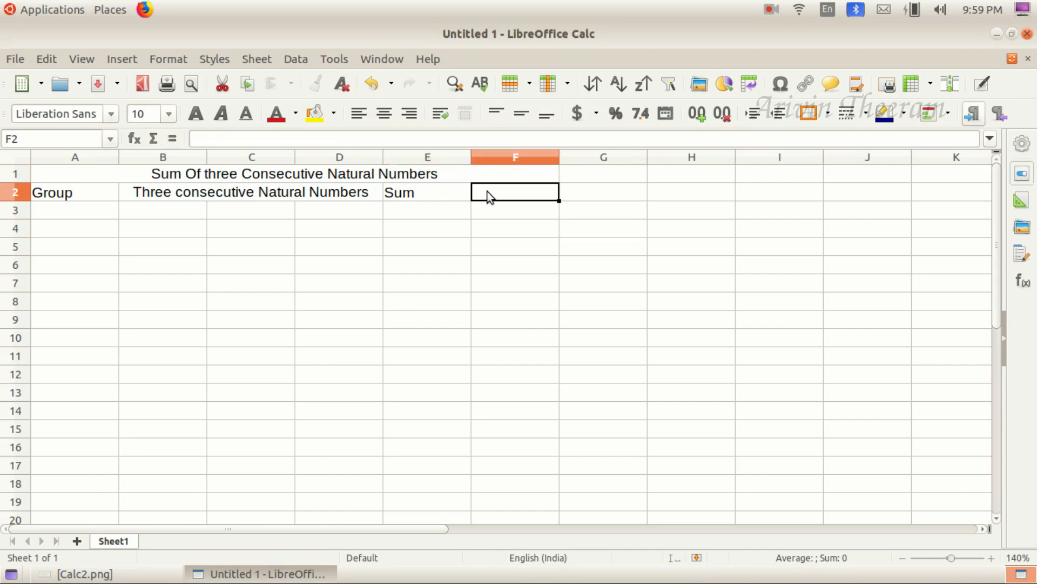
text(3 times the middle number)
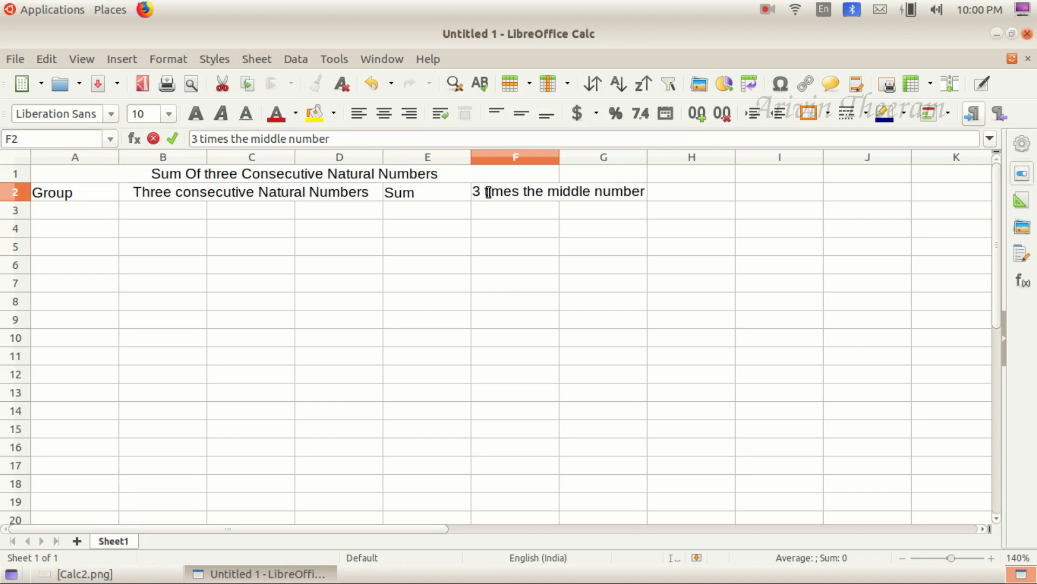
click(503, 264)
Enter the row labels "Group1" in cell A3 and "Group 2" in cell A4, following the Calc2.png sample.
click(280, 572)
click(279, 574)
click(130, 574)
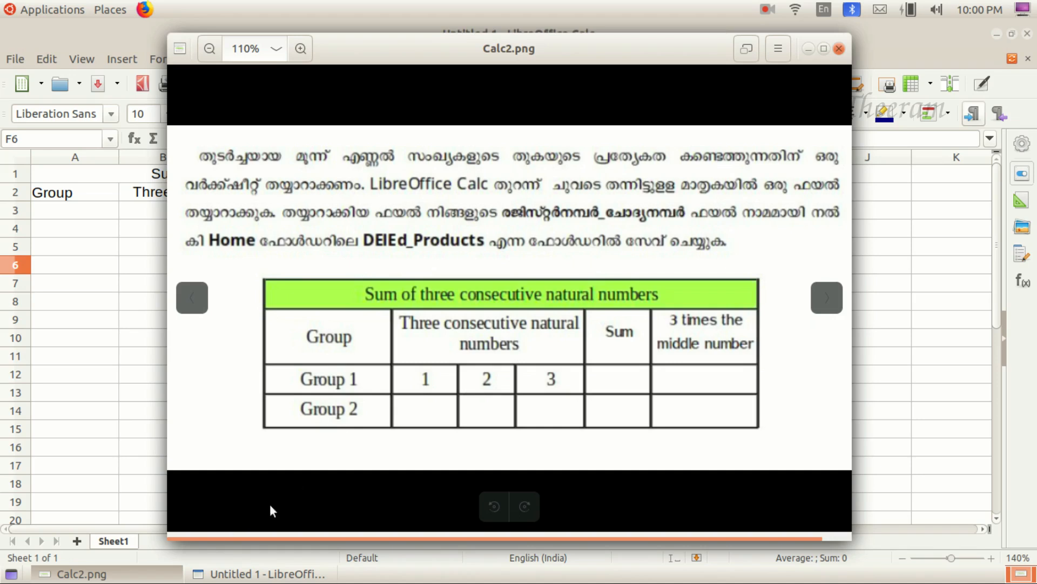
click(109, 573)
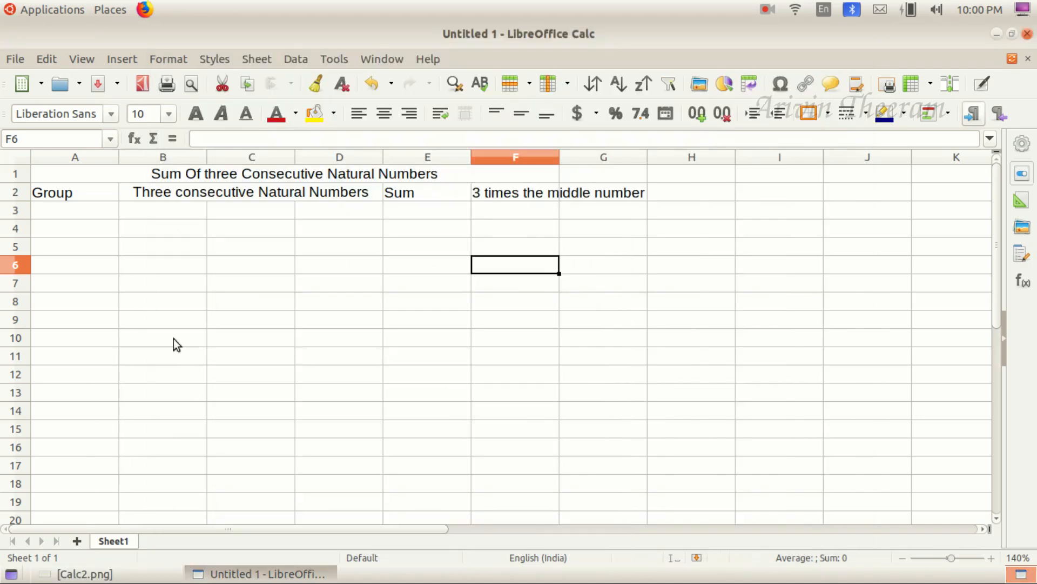
click(91, 213)
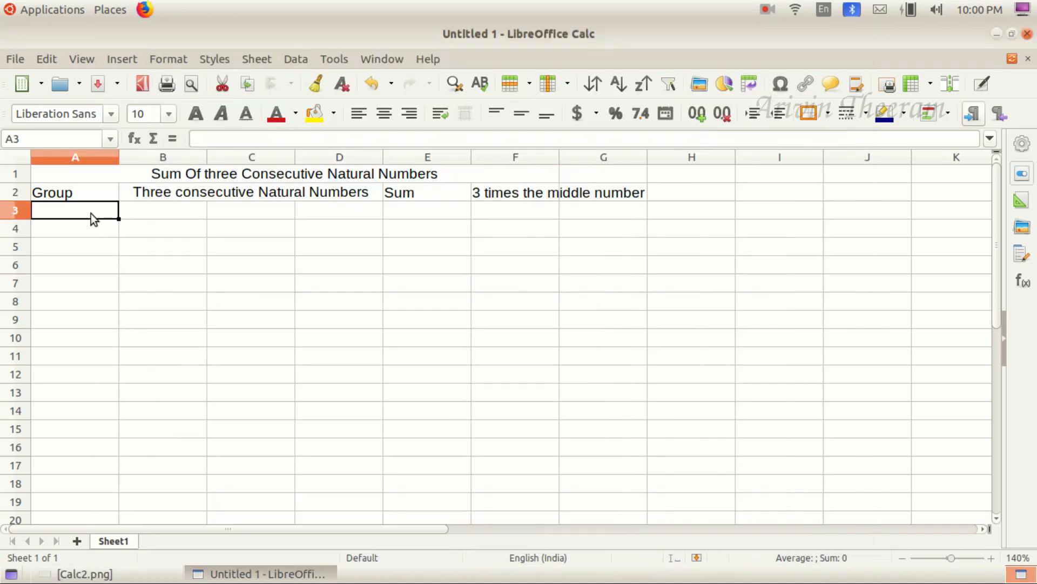
text(G)
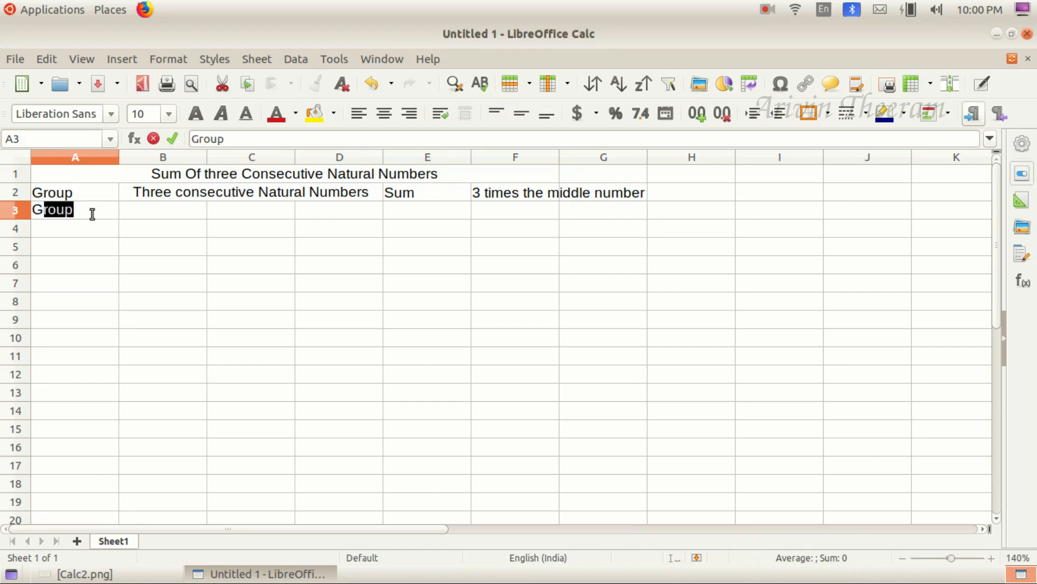
key(Tab)
click(91, 213)
double_click(90, 213)
click(91, 213)
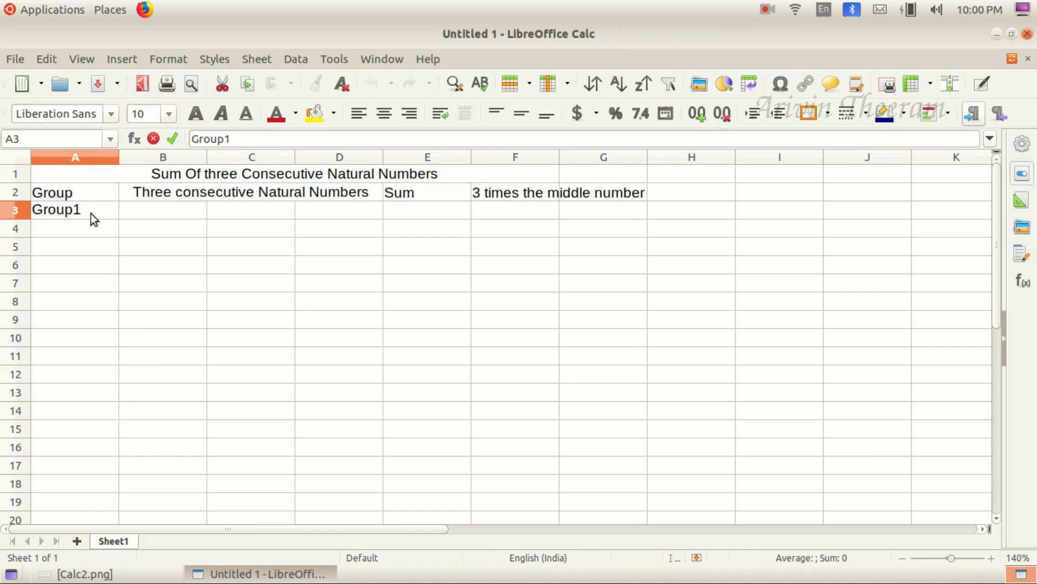
click(91, 228)
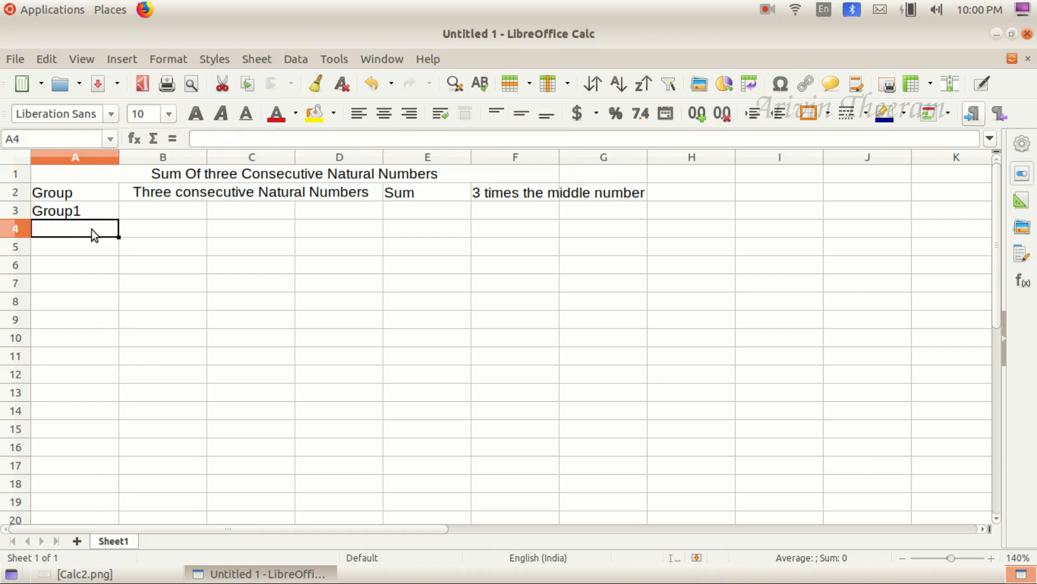
text(Group 2)
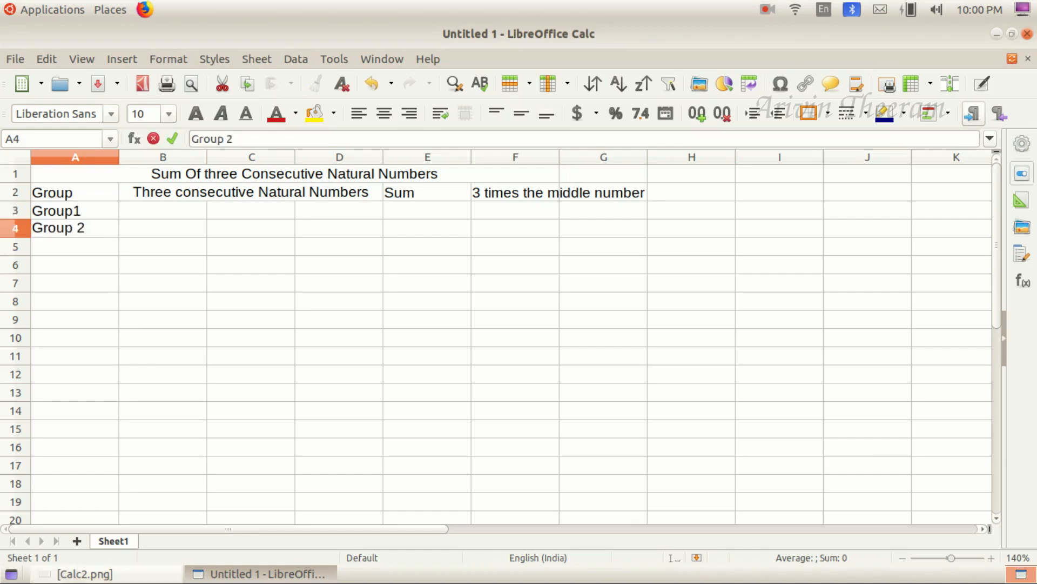
Enter the numbers 1, 2 and 3 in cells B3, C3 and D3, as in the Calc2.png sample.
click(81, 573)
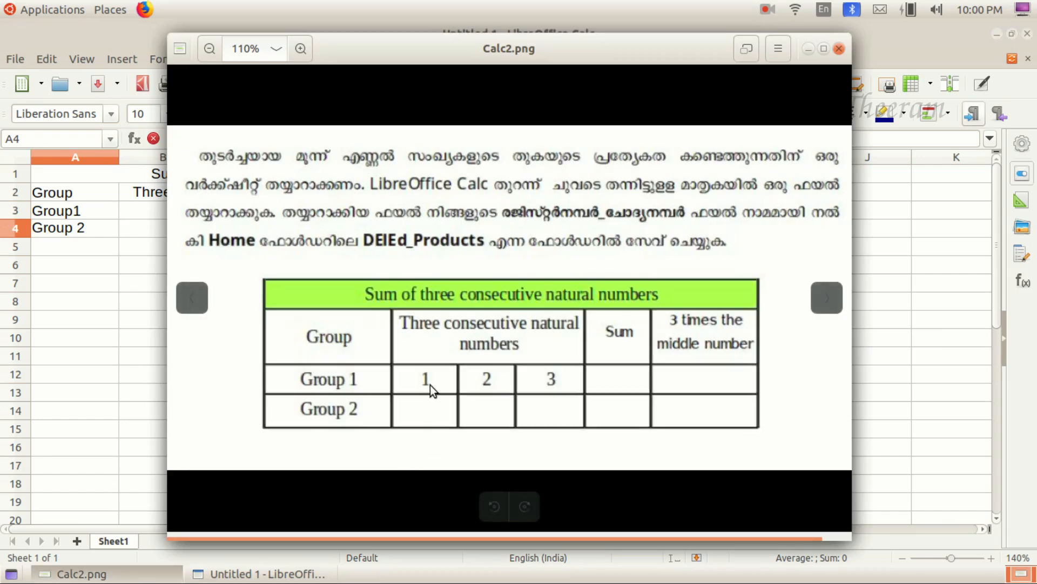
click(135, 573)
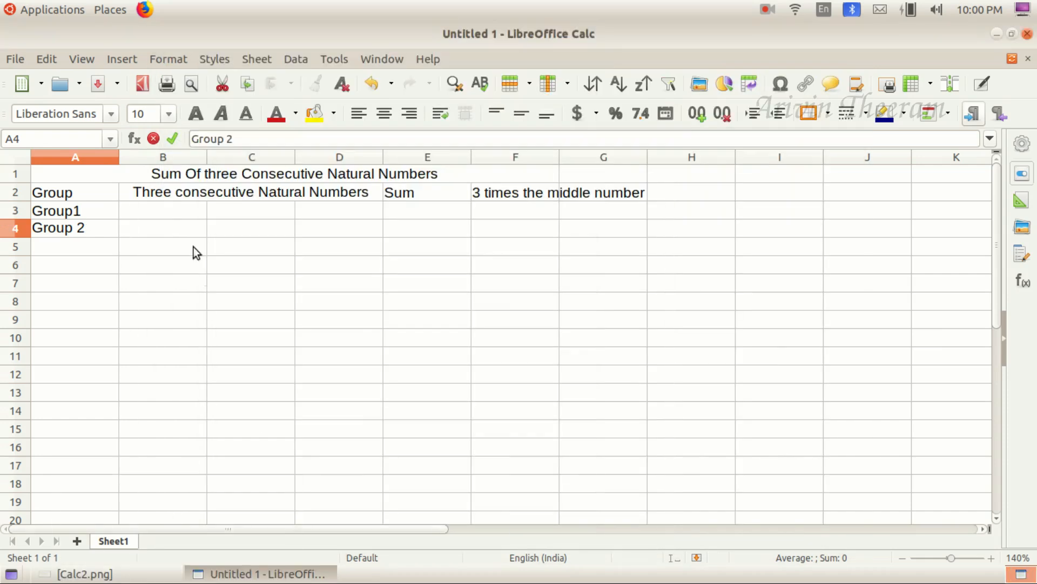
click(170, 213)
text(1)
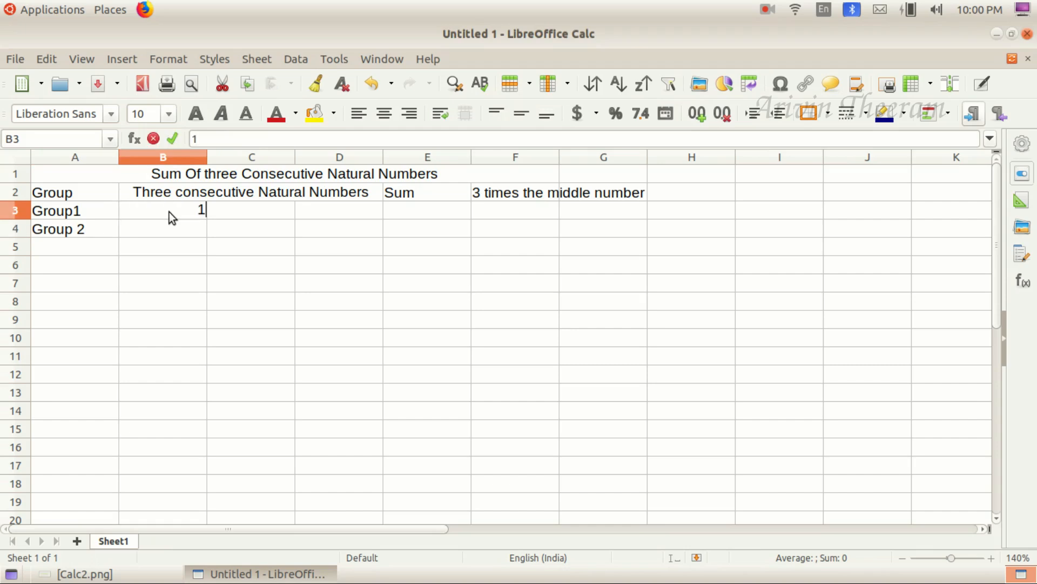
key(Tab)
text(2)
key(Tab)
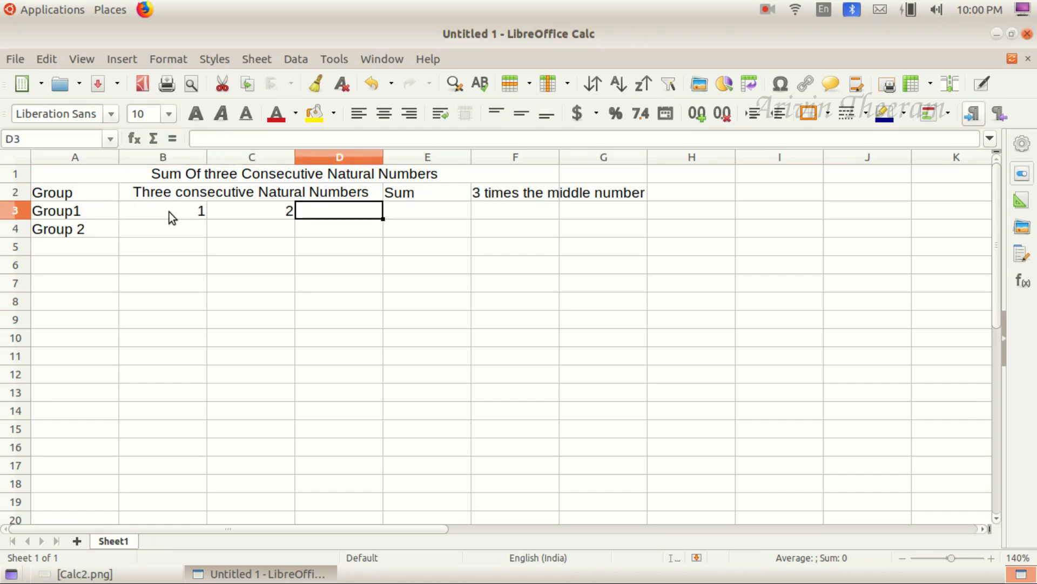
text(3)
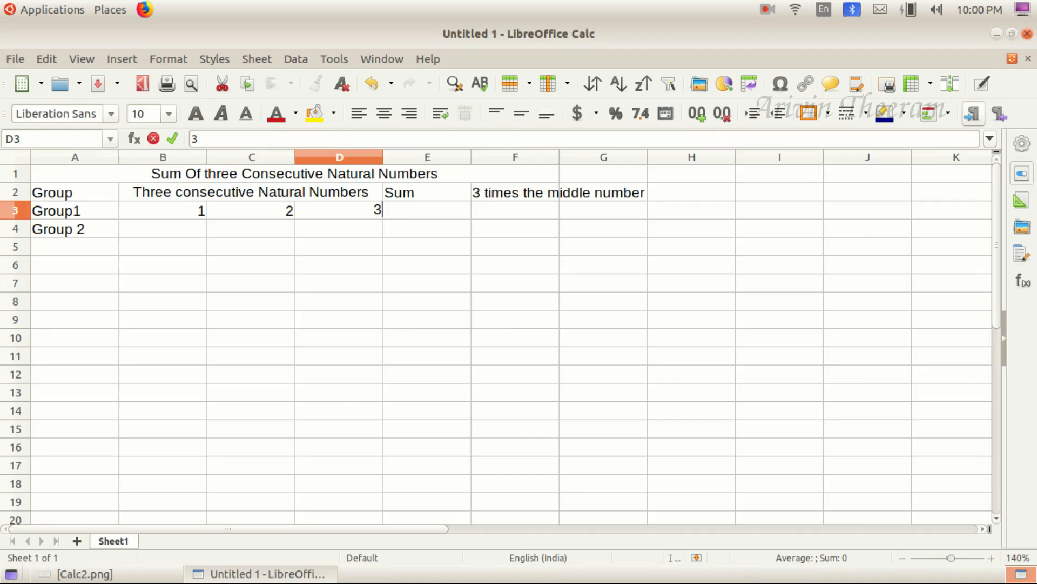
Compare the table with Calc2.png and apply thickened black borders to the outline and all inner lines of cells A1:F4.
click(84, 574)
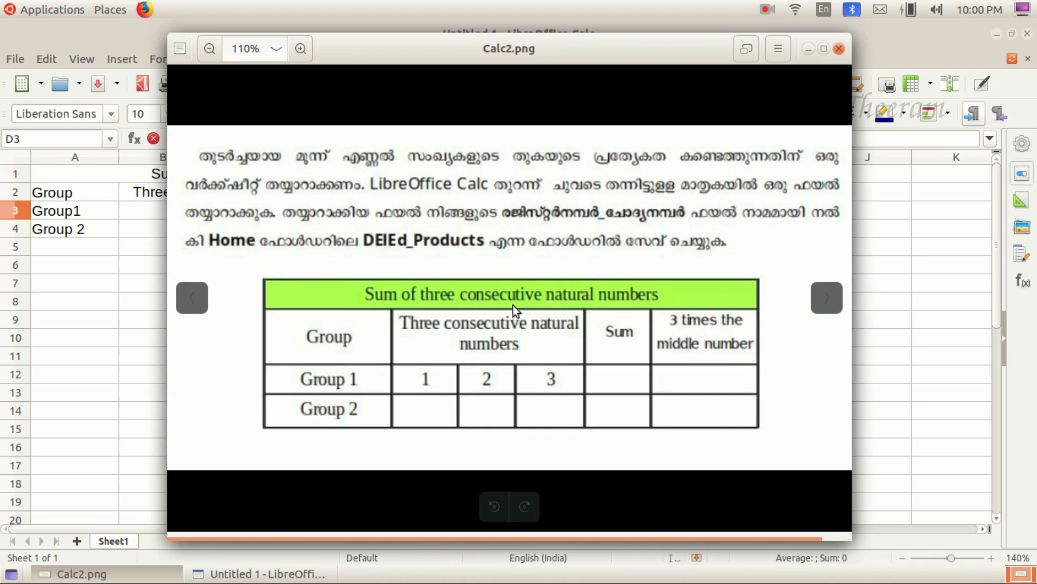
click(127, 575)
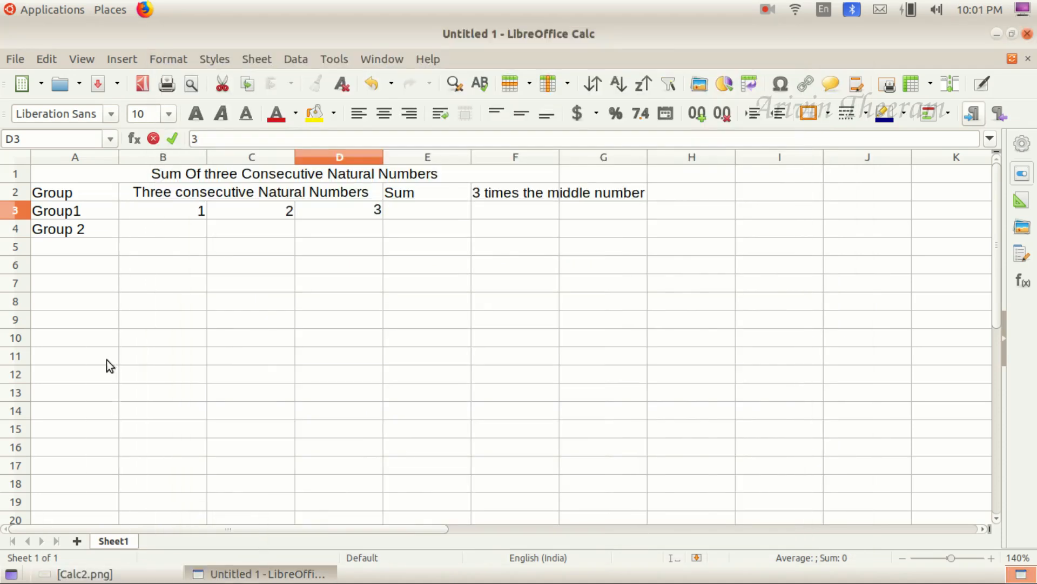
click(108, 574)
click(108, 574)
click(237, 176)
drag(236, 176, 233, 222)
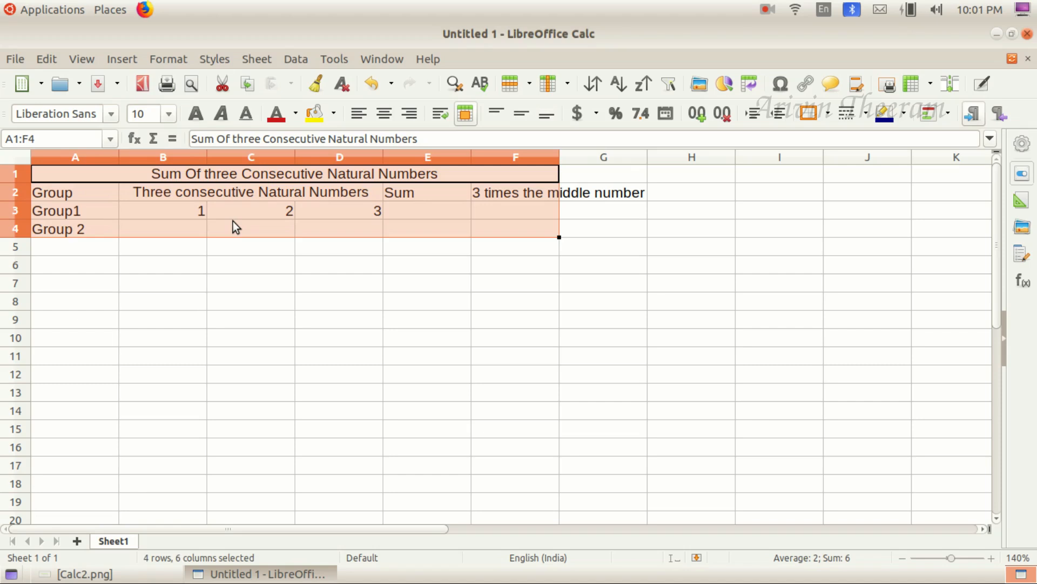
click(184, 60)
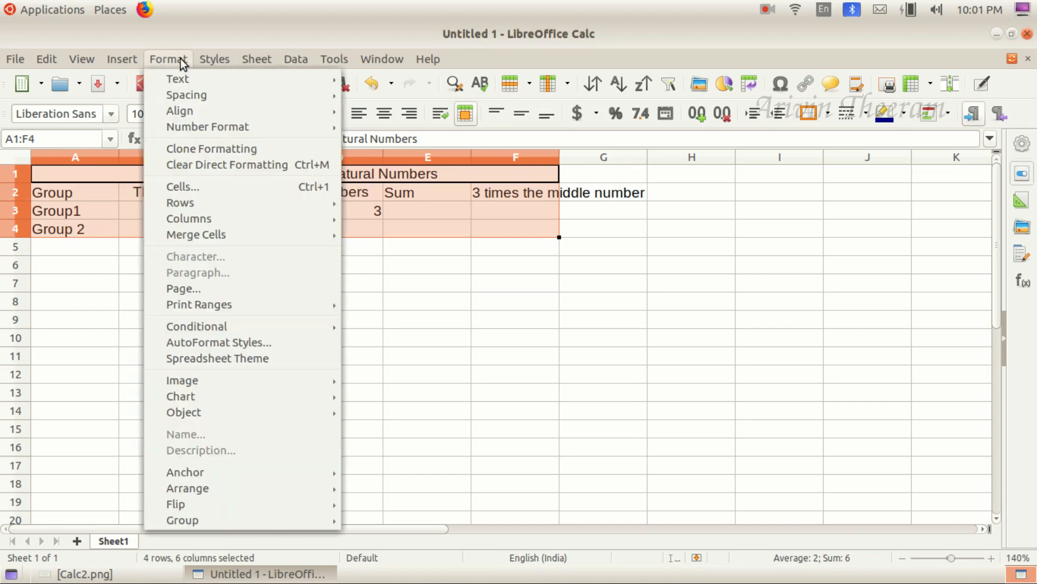
click(199, 184)
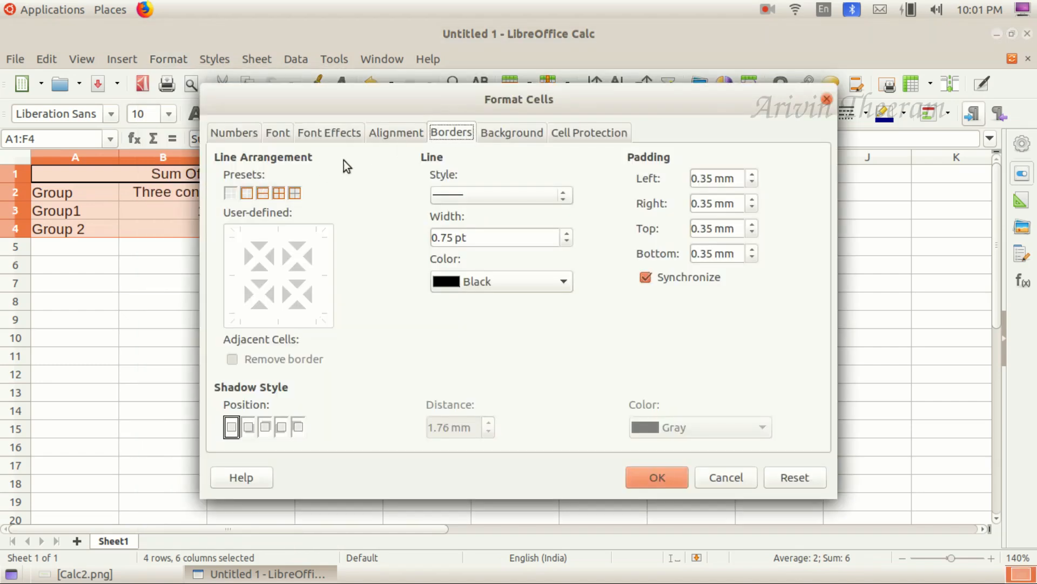
click(278, 193)
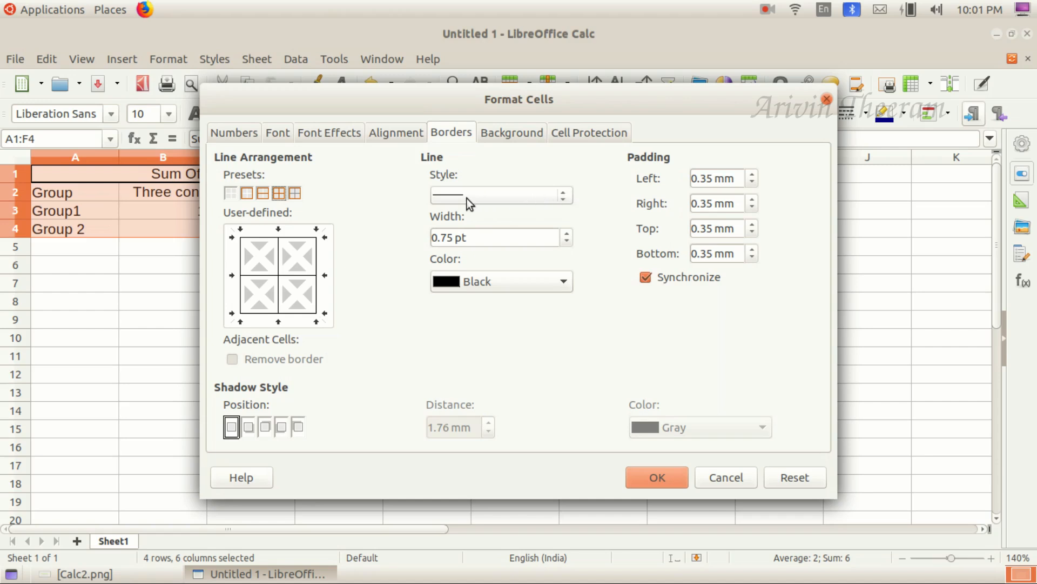
click(565, 233)
click(566, 233)
click(653, 478)
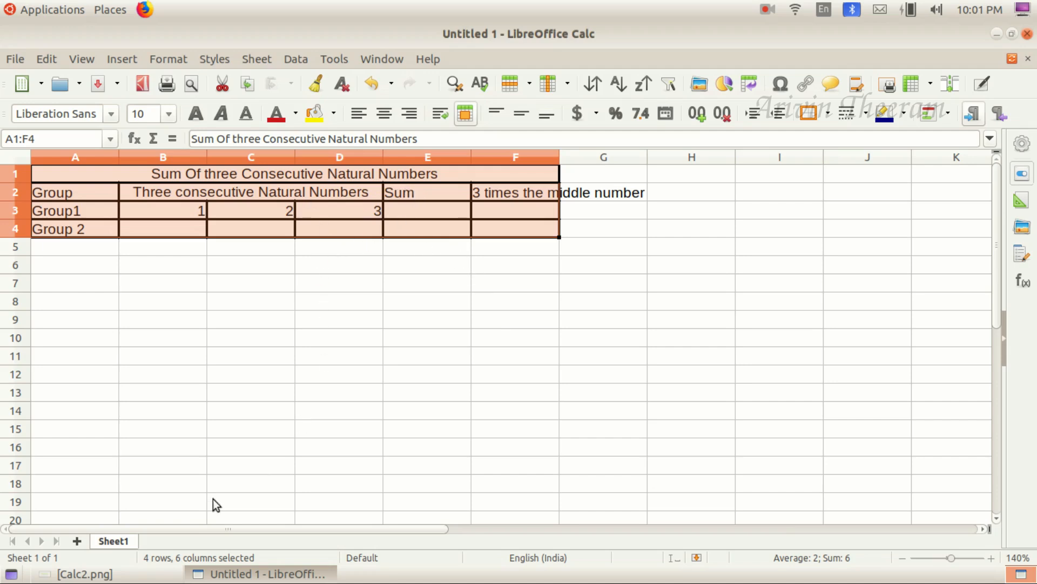
Fill the merged title cell in row 1 with a green background, matching the title row in Calc2.png.
click(85, 574)
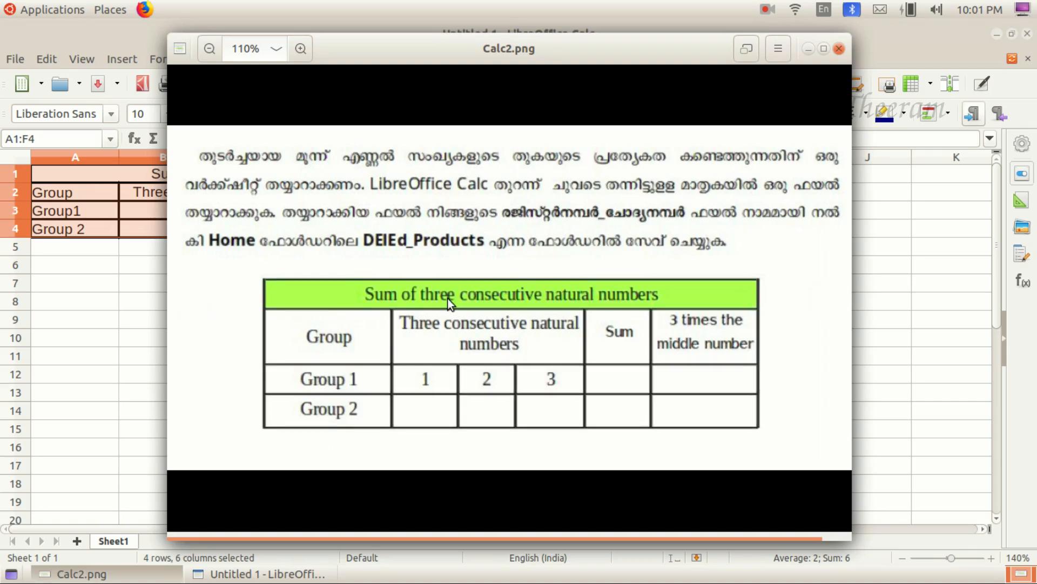
click(85, 574)
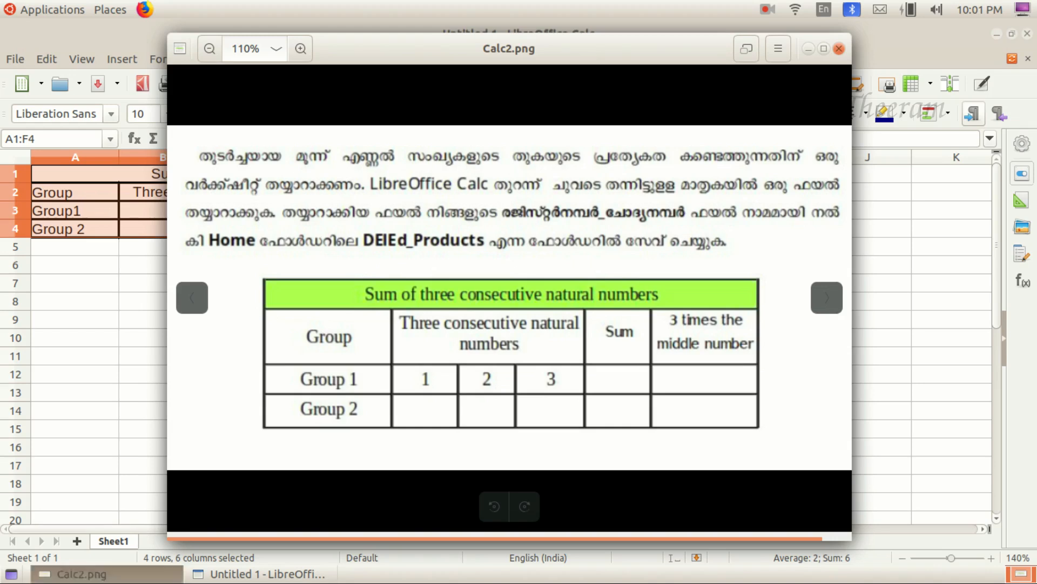
click(454, 227)
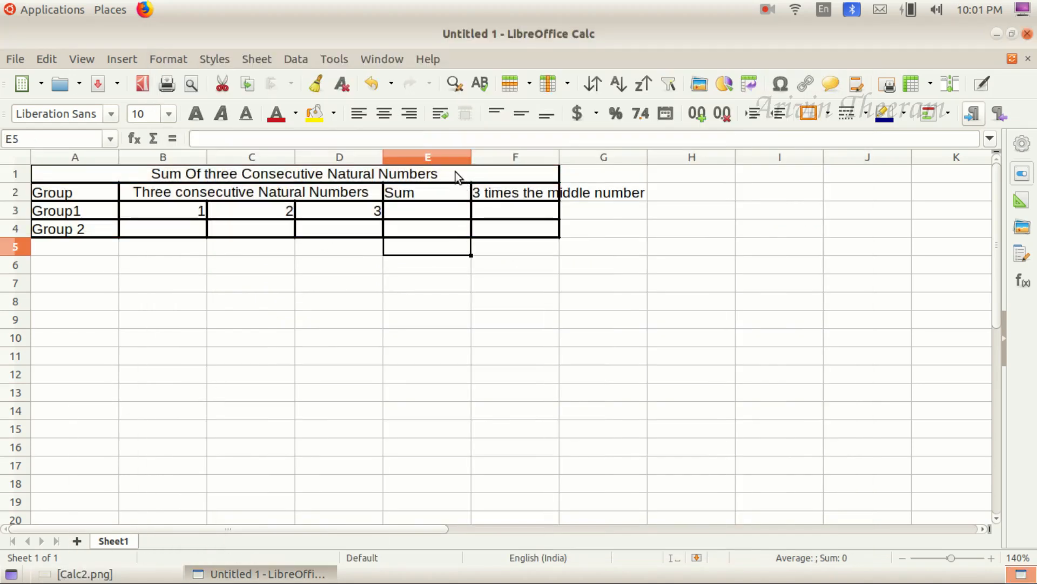
click(455, 172)
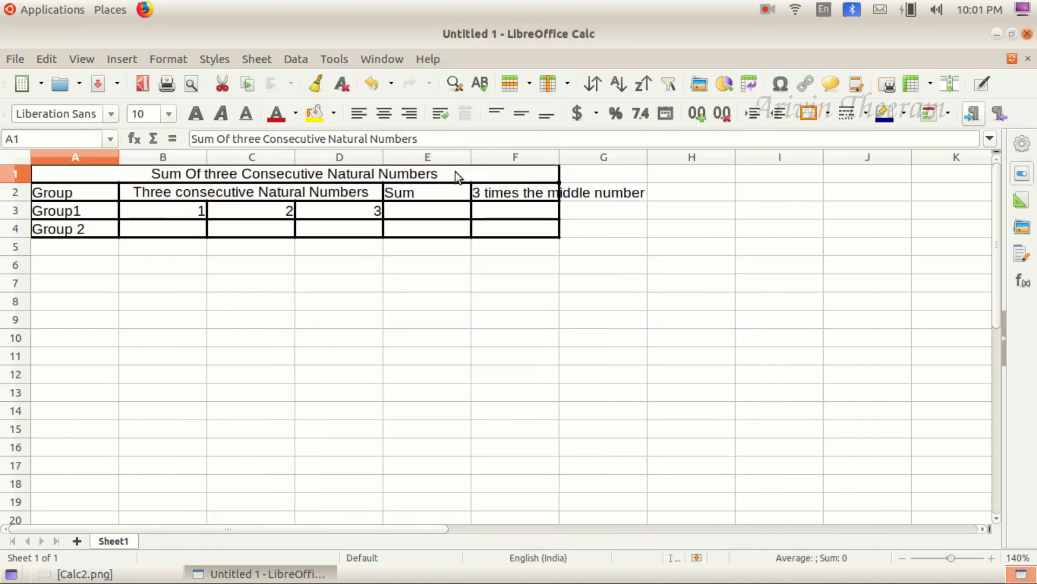
click(334, 114)
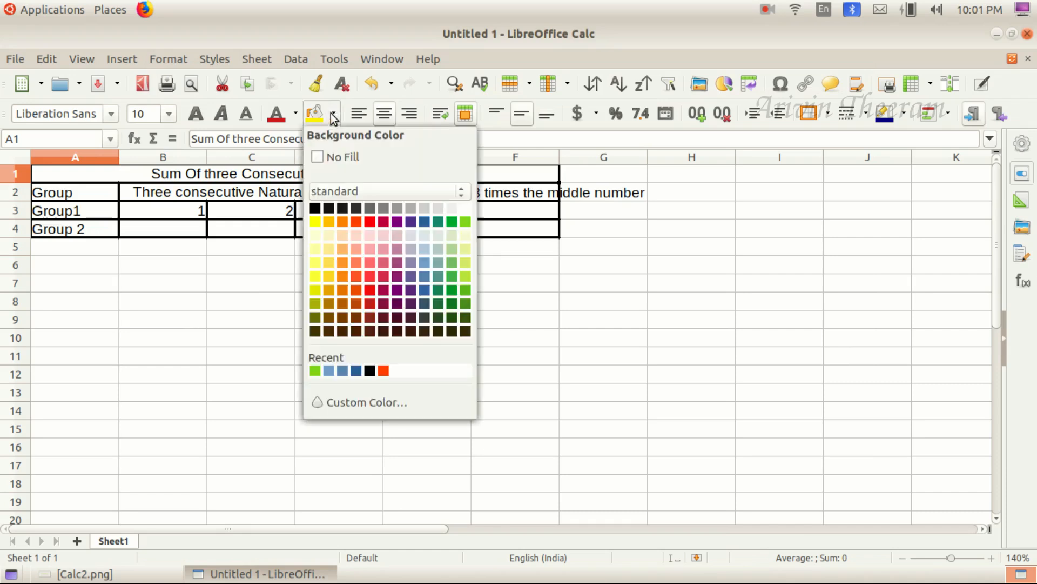
click(464, 221)
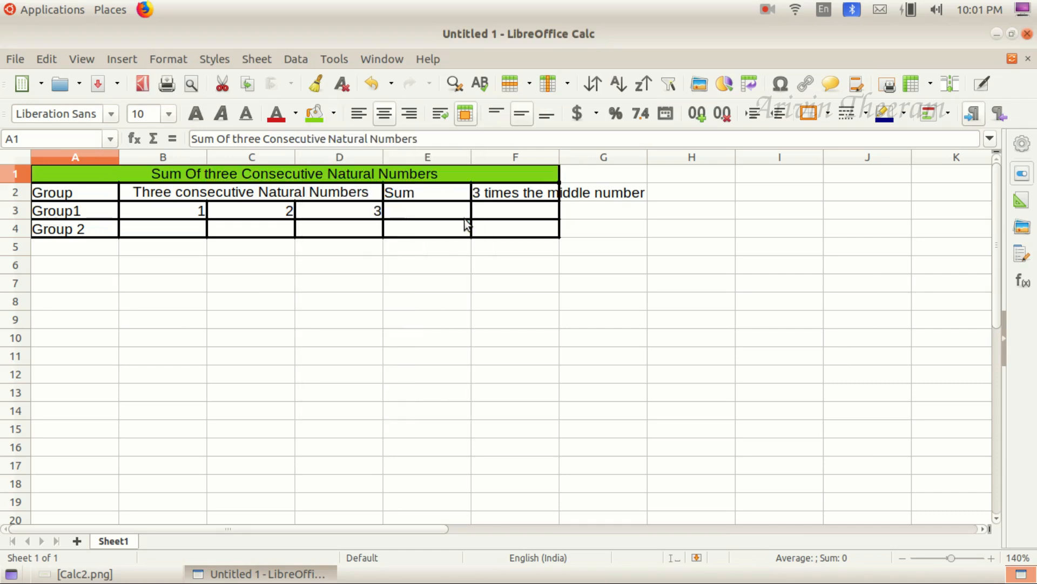
click(358, 262)
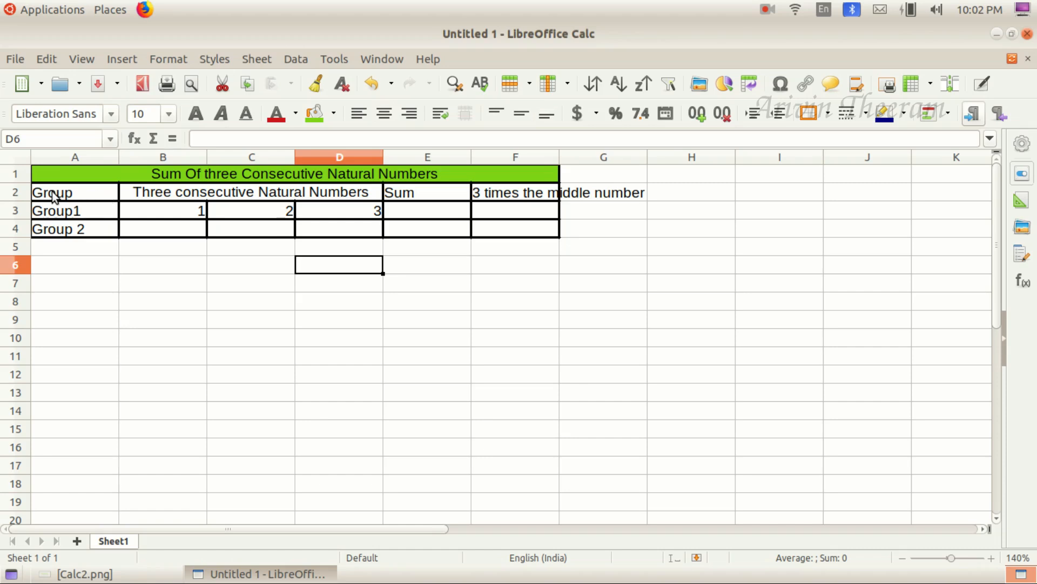
Increase the height of row 2 to about two text lines and compare the layout with the Calc2.png sample.
click(18, 186)
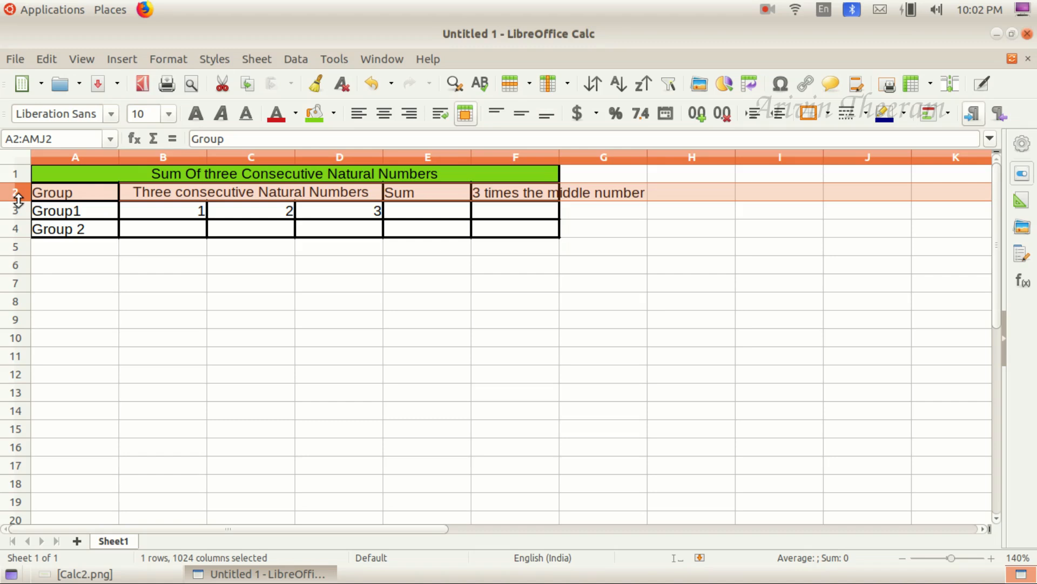
drag(18, 200, 20, 221)
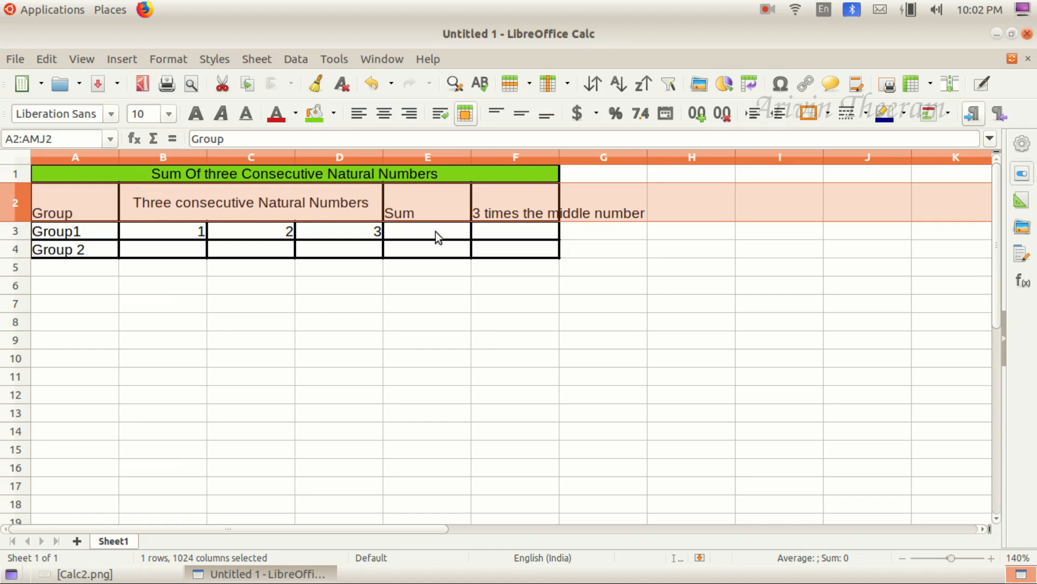
click(84, 574)
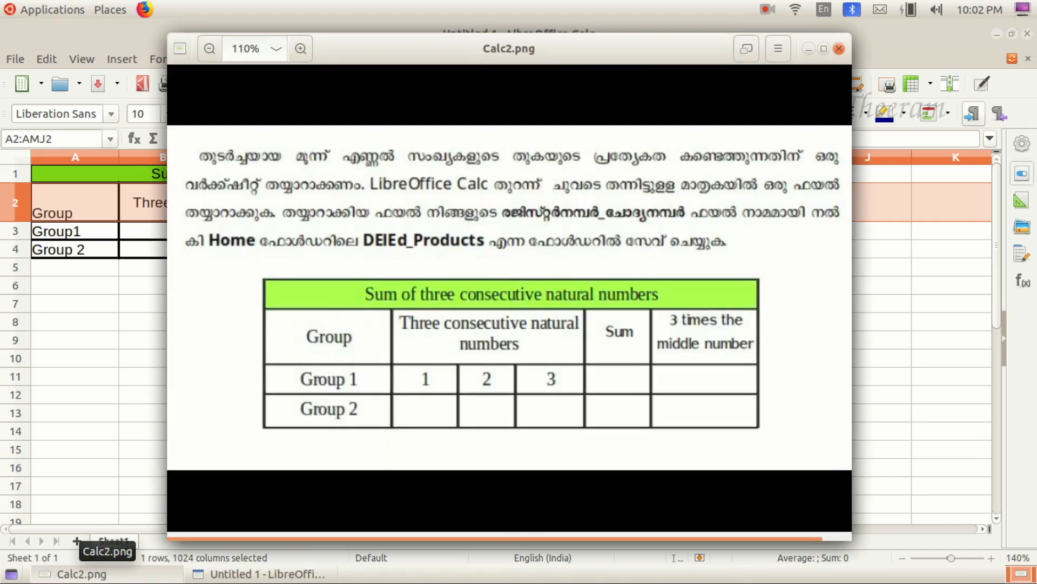
click(83, 574)
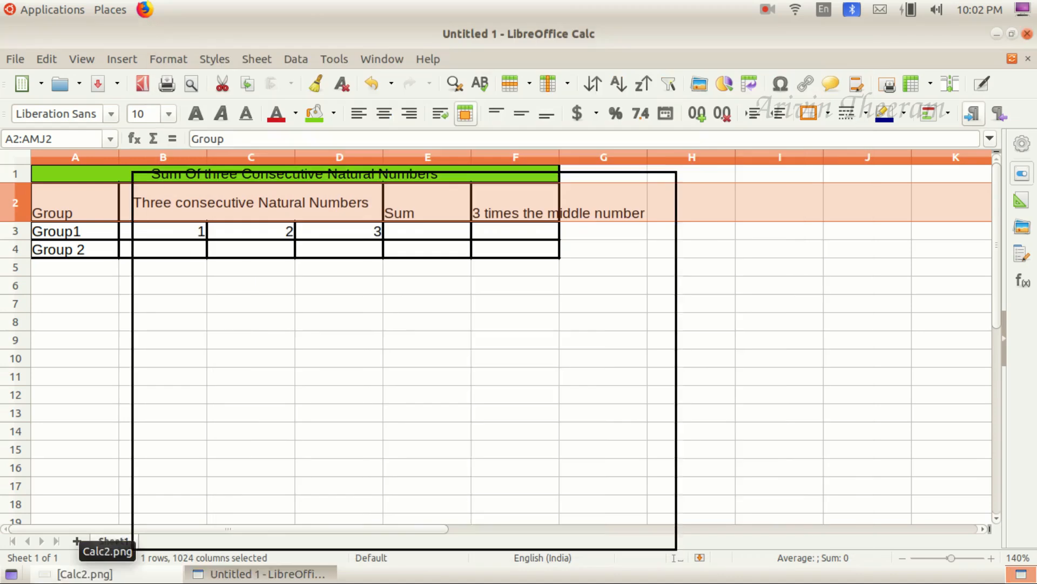
Centre the contents of cells A1:F4 both horizontally and vertically.
drag(399, 171, 400, 242)
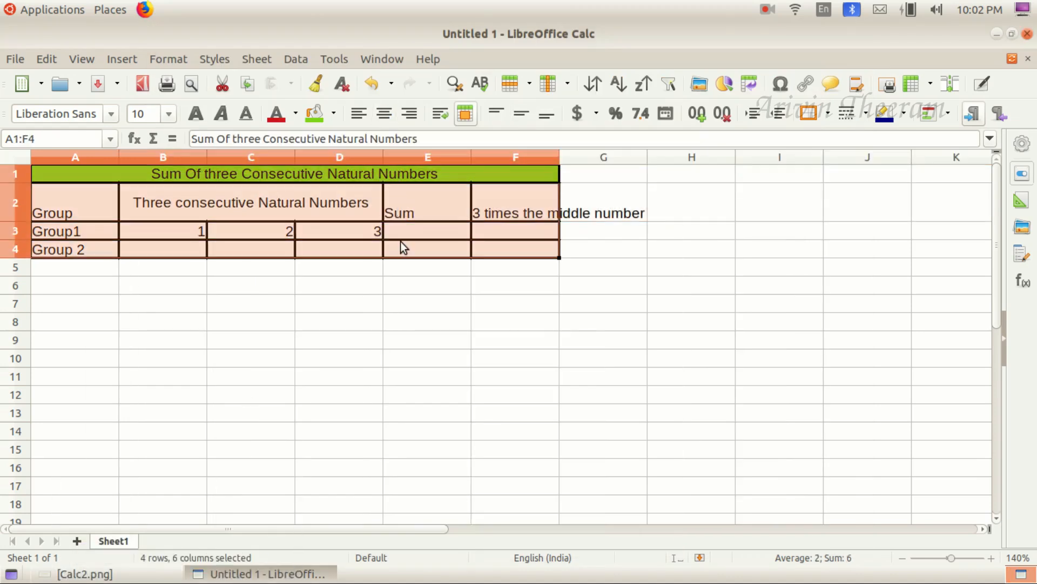
click(386, 115)
click(521, 117)
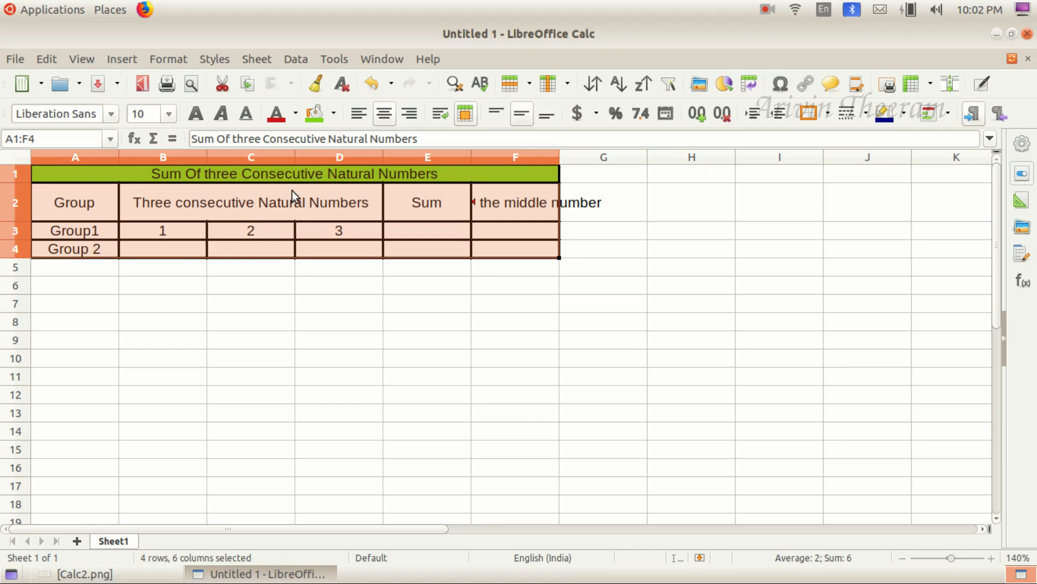
Narrow column D and wrap the text of the merged "Three consecutive Natural Numbers" heading, following Calc2.png.
click(496, 200)
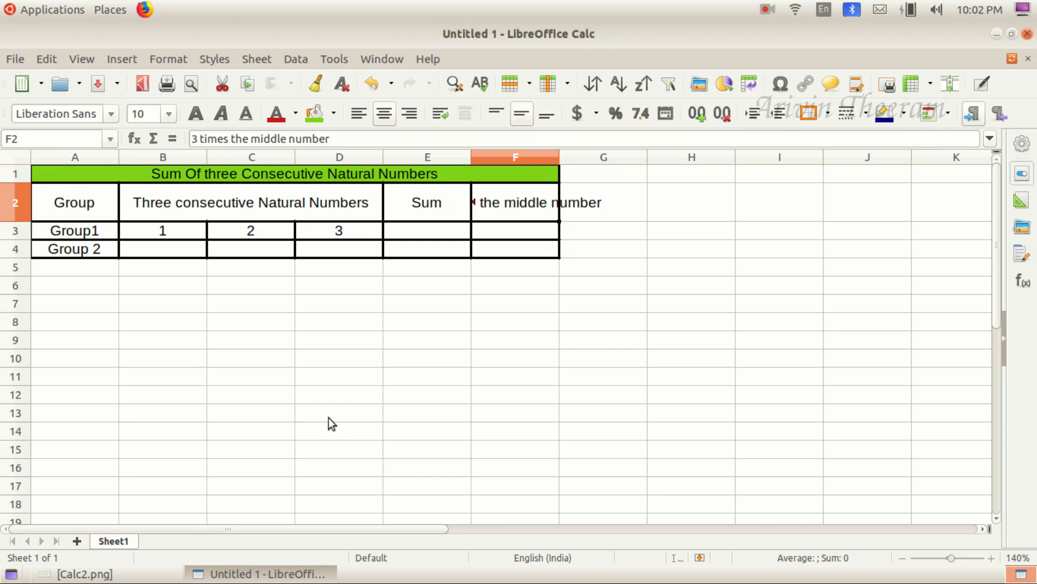
click(81, 574)
click(81, 573)
drag(383, 158, 350, 159)
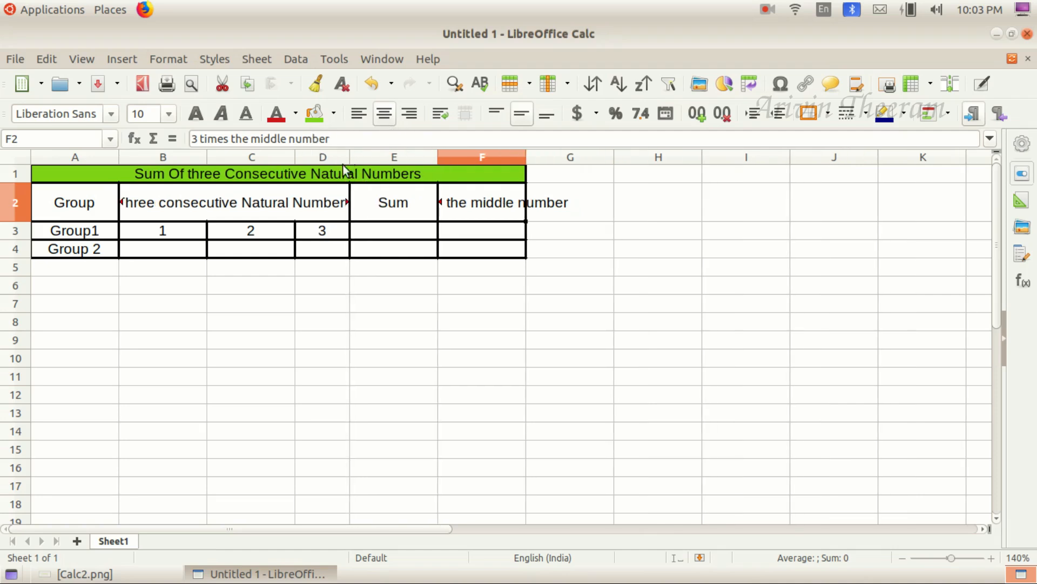
click(207, 195)
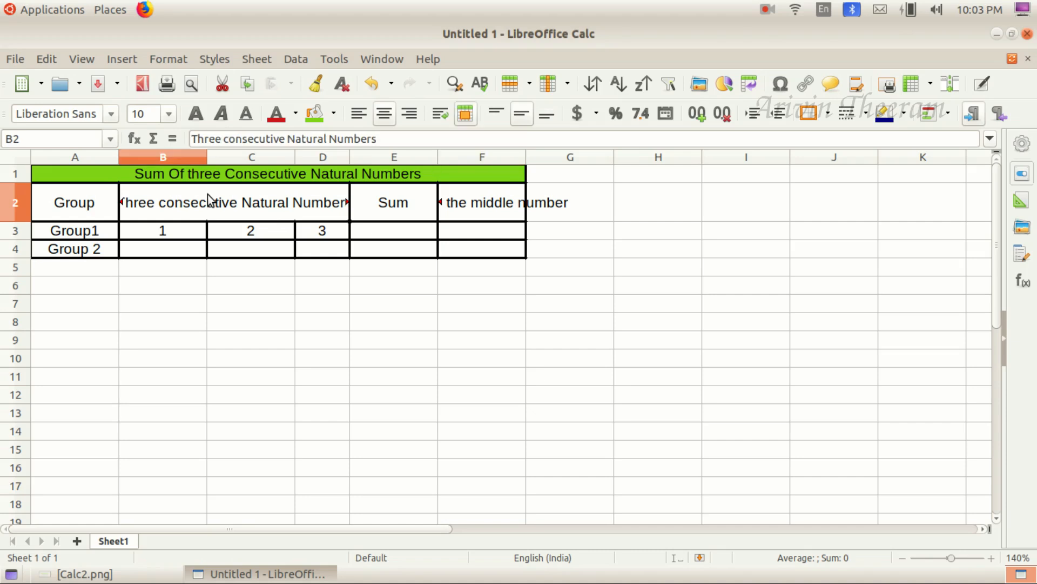
click(442, 116)
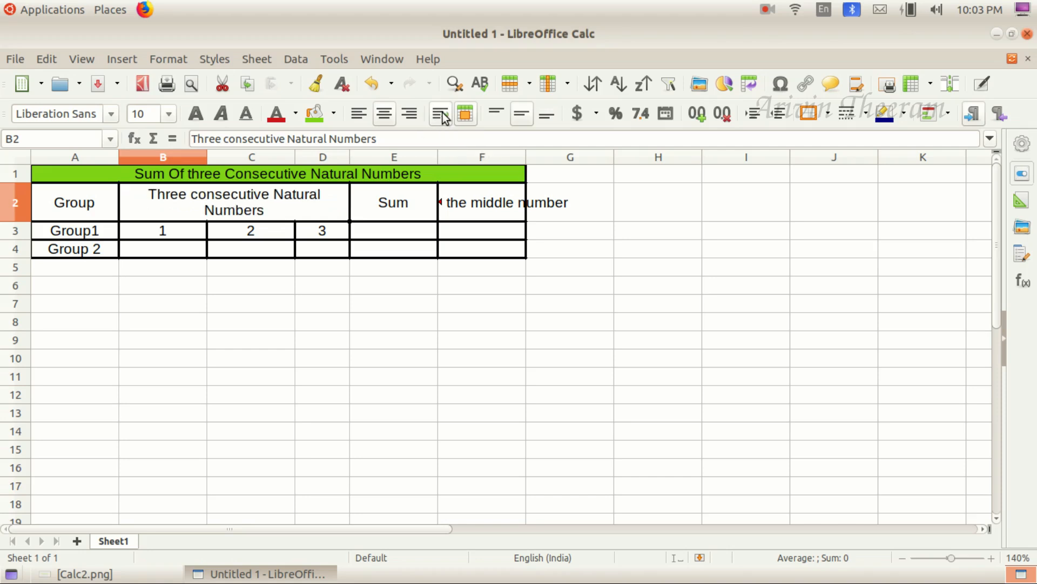
Wrap the "3 times the middle number" heading in F2, heighten row 2 to fit three lines, and check the table against Calc2.png.
click(458, 205)
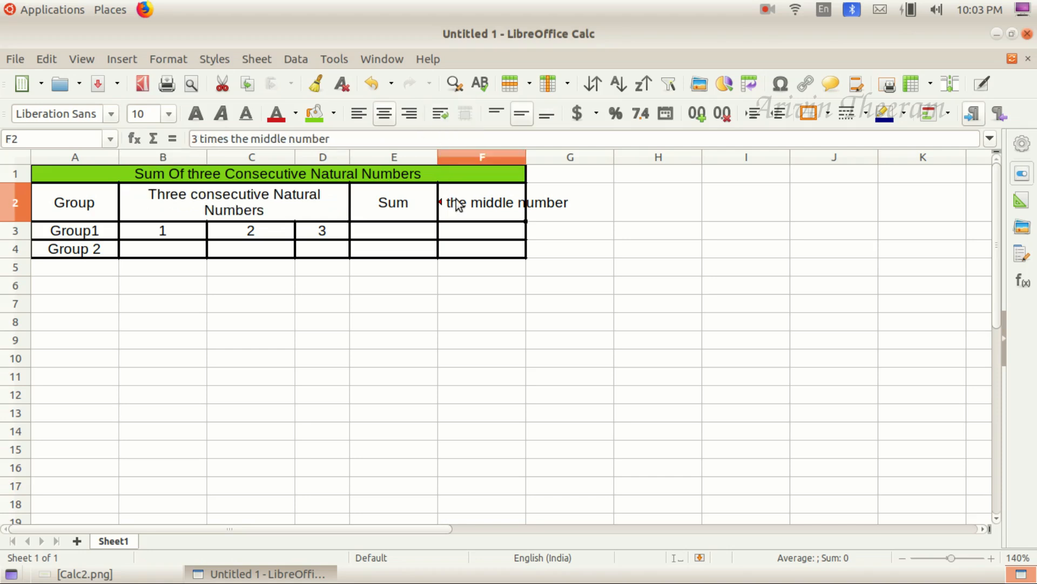
click(442, 115)
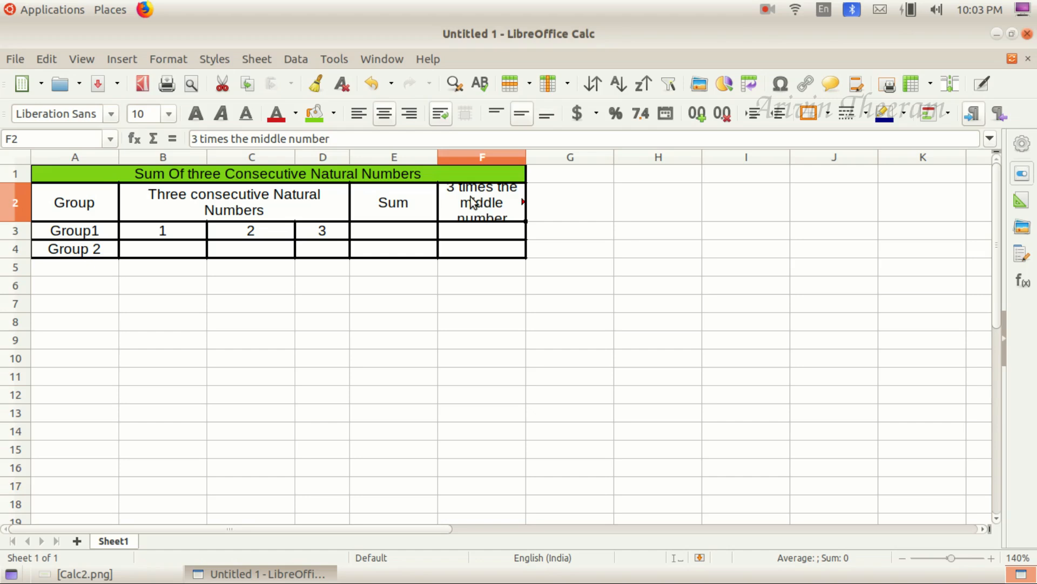
drag(20, 221, 20, 239)
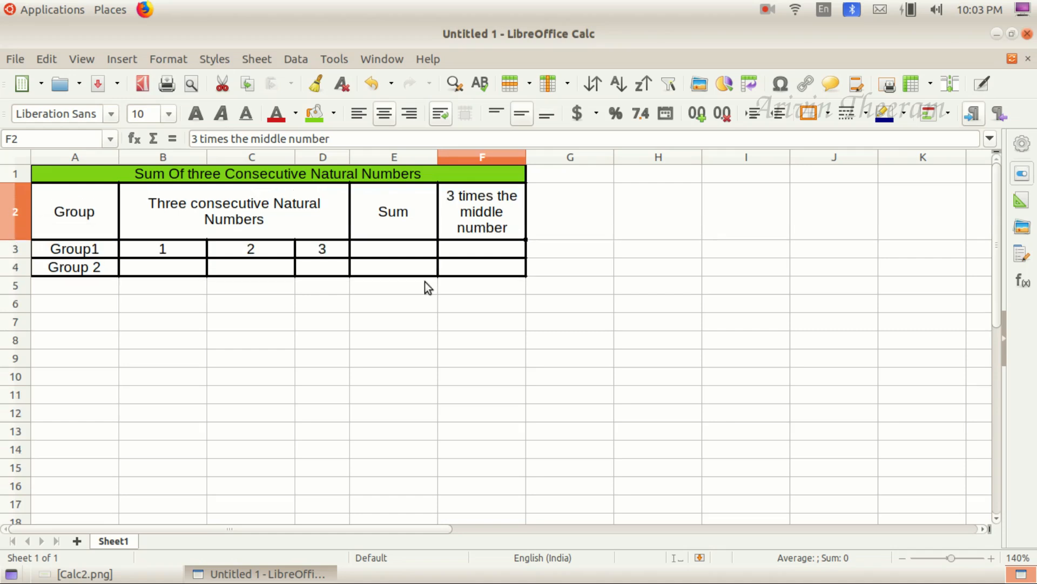
click(81, 574)
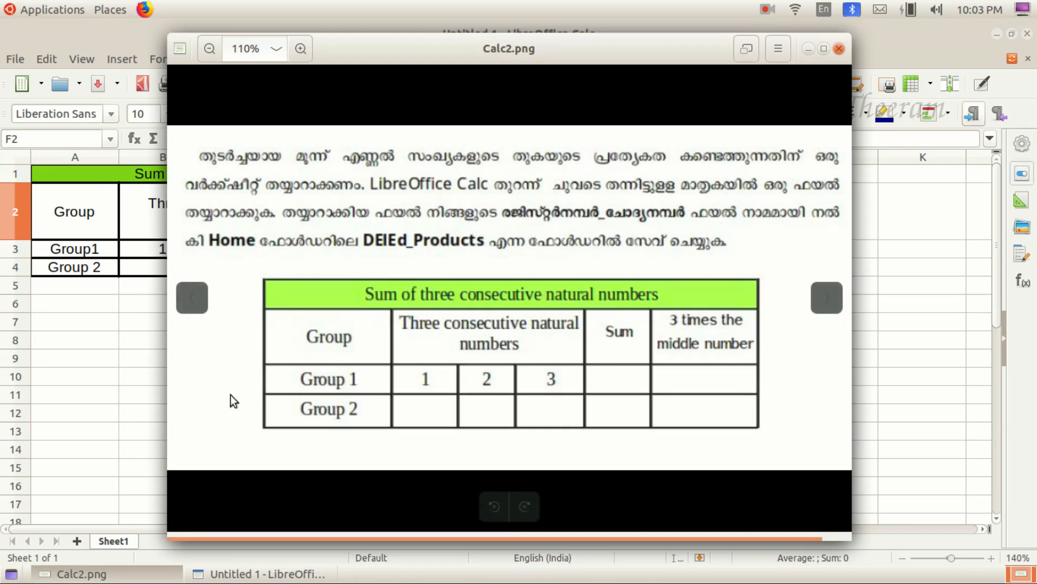
click(103, 577)
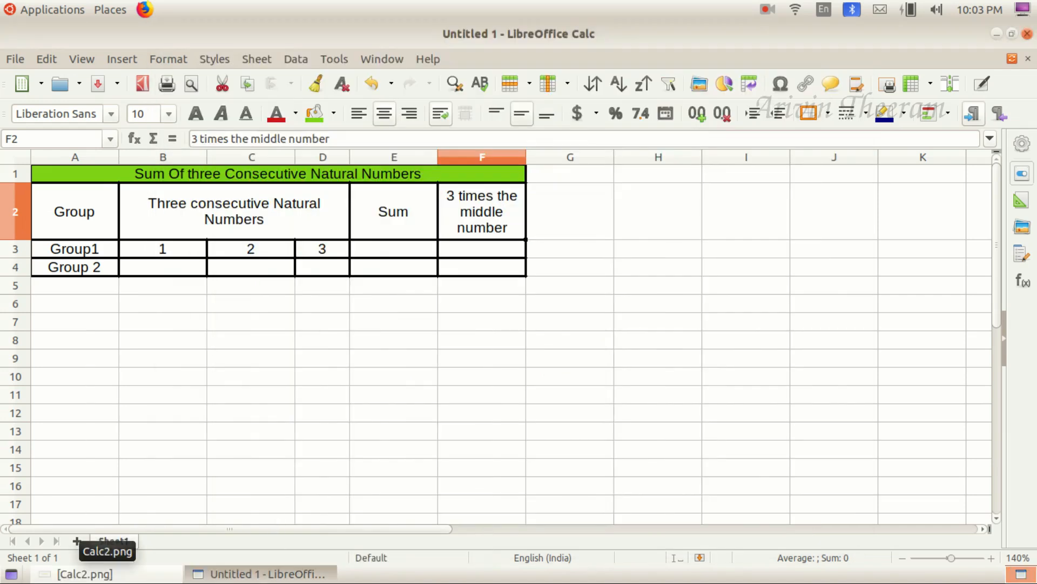
Save the spreadsheet in the home folder's DElEd_Products folder, named with the register number followed by "_q4", and bring Calc2.png back up.
click(20, 61)
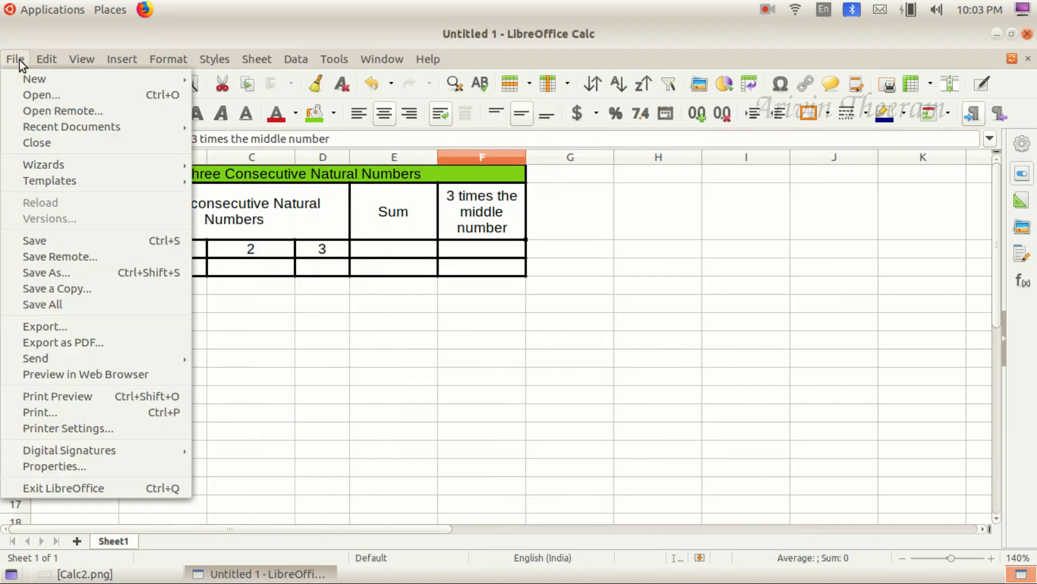
click(57, 240)
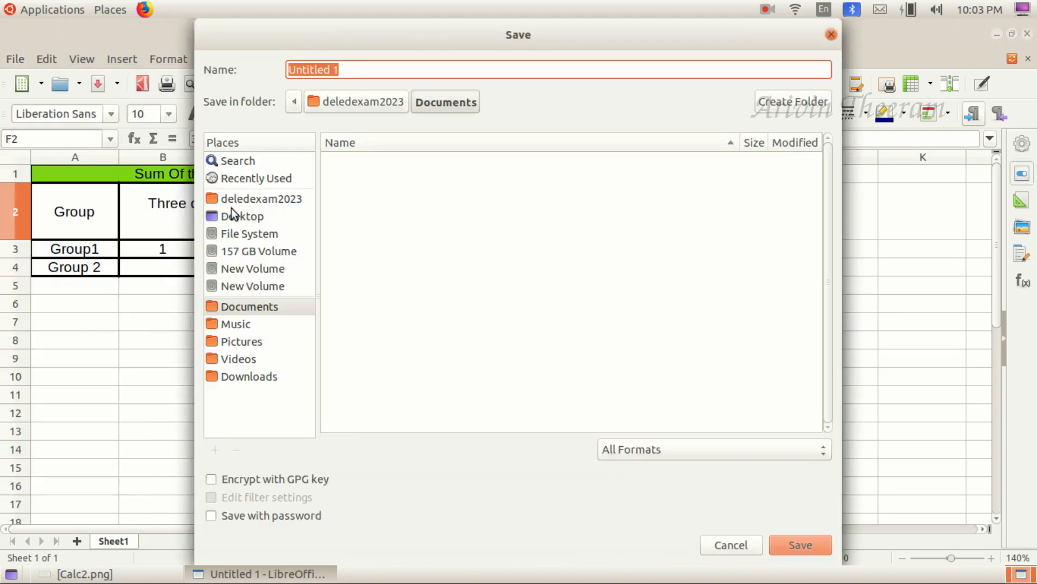
click(244, 200)
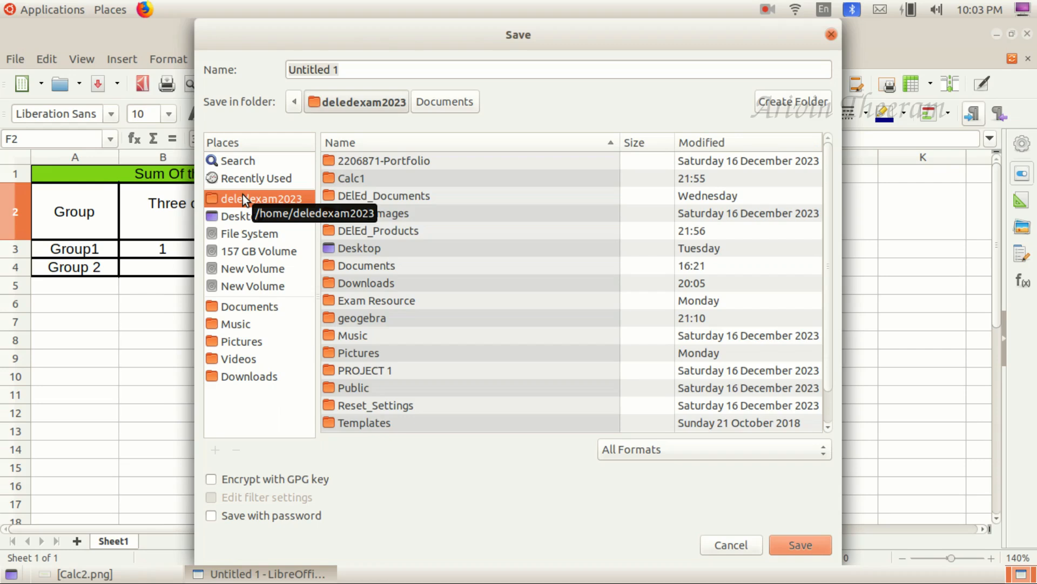
double_click(388, 229)
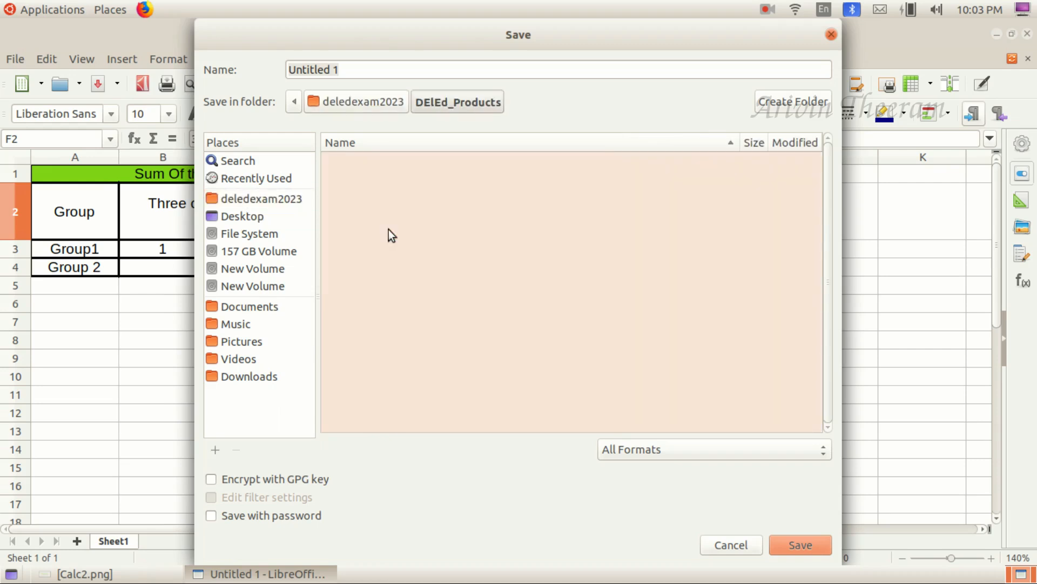
drag(342, 69, 287, 68)
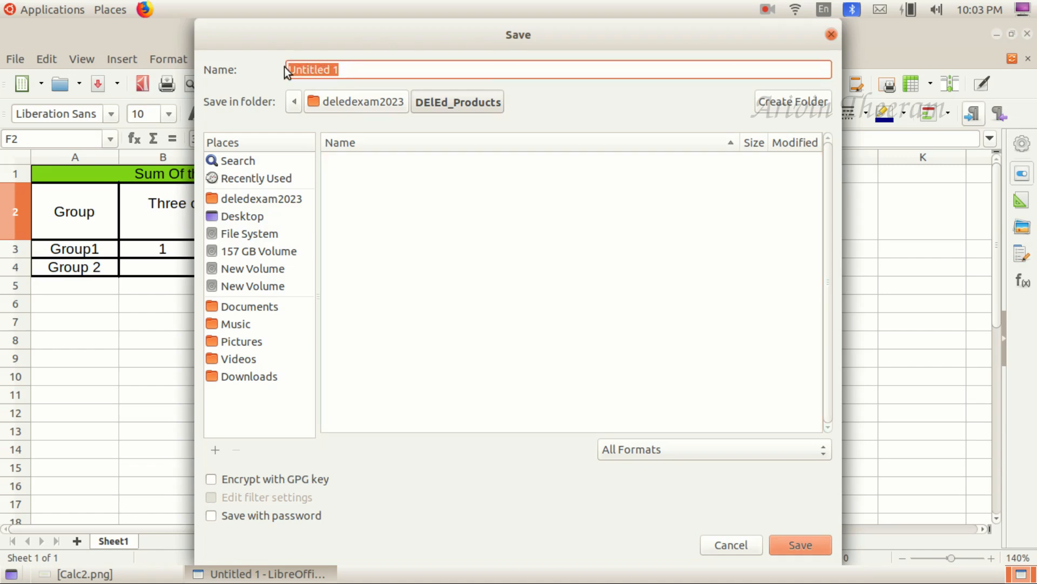
key(BackSpace)
text(220356_)
text(q4)
click(811, 544)
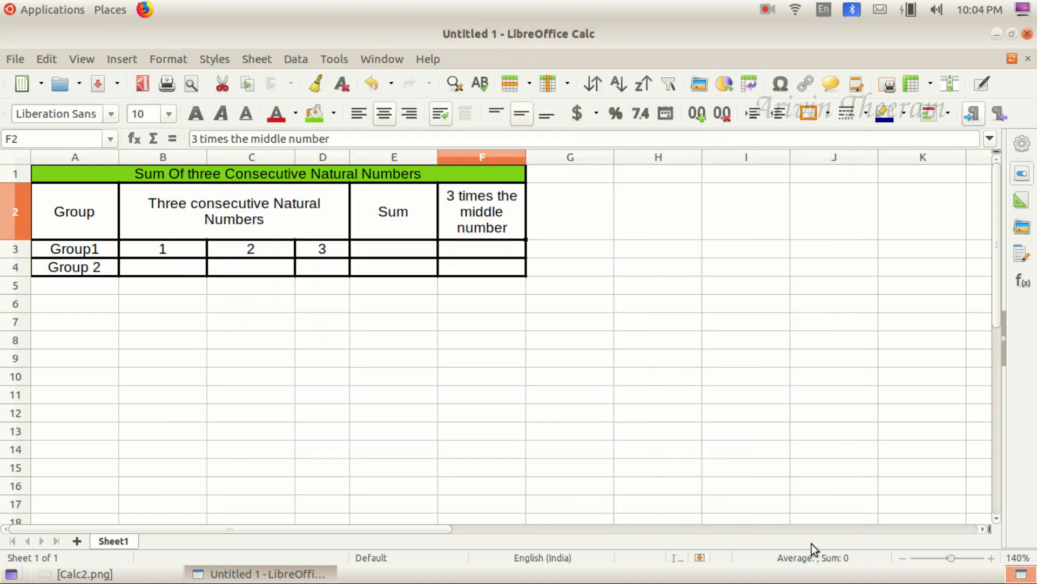
click(84, 574)
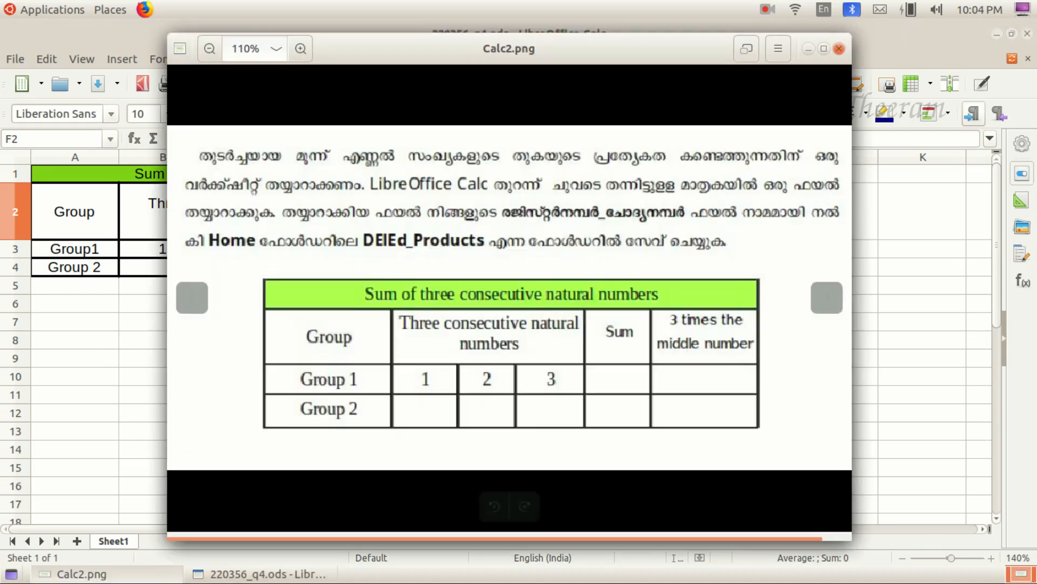